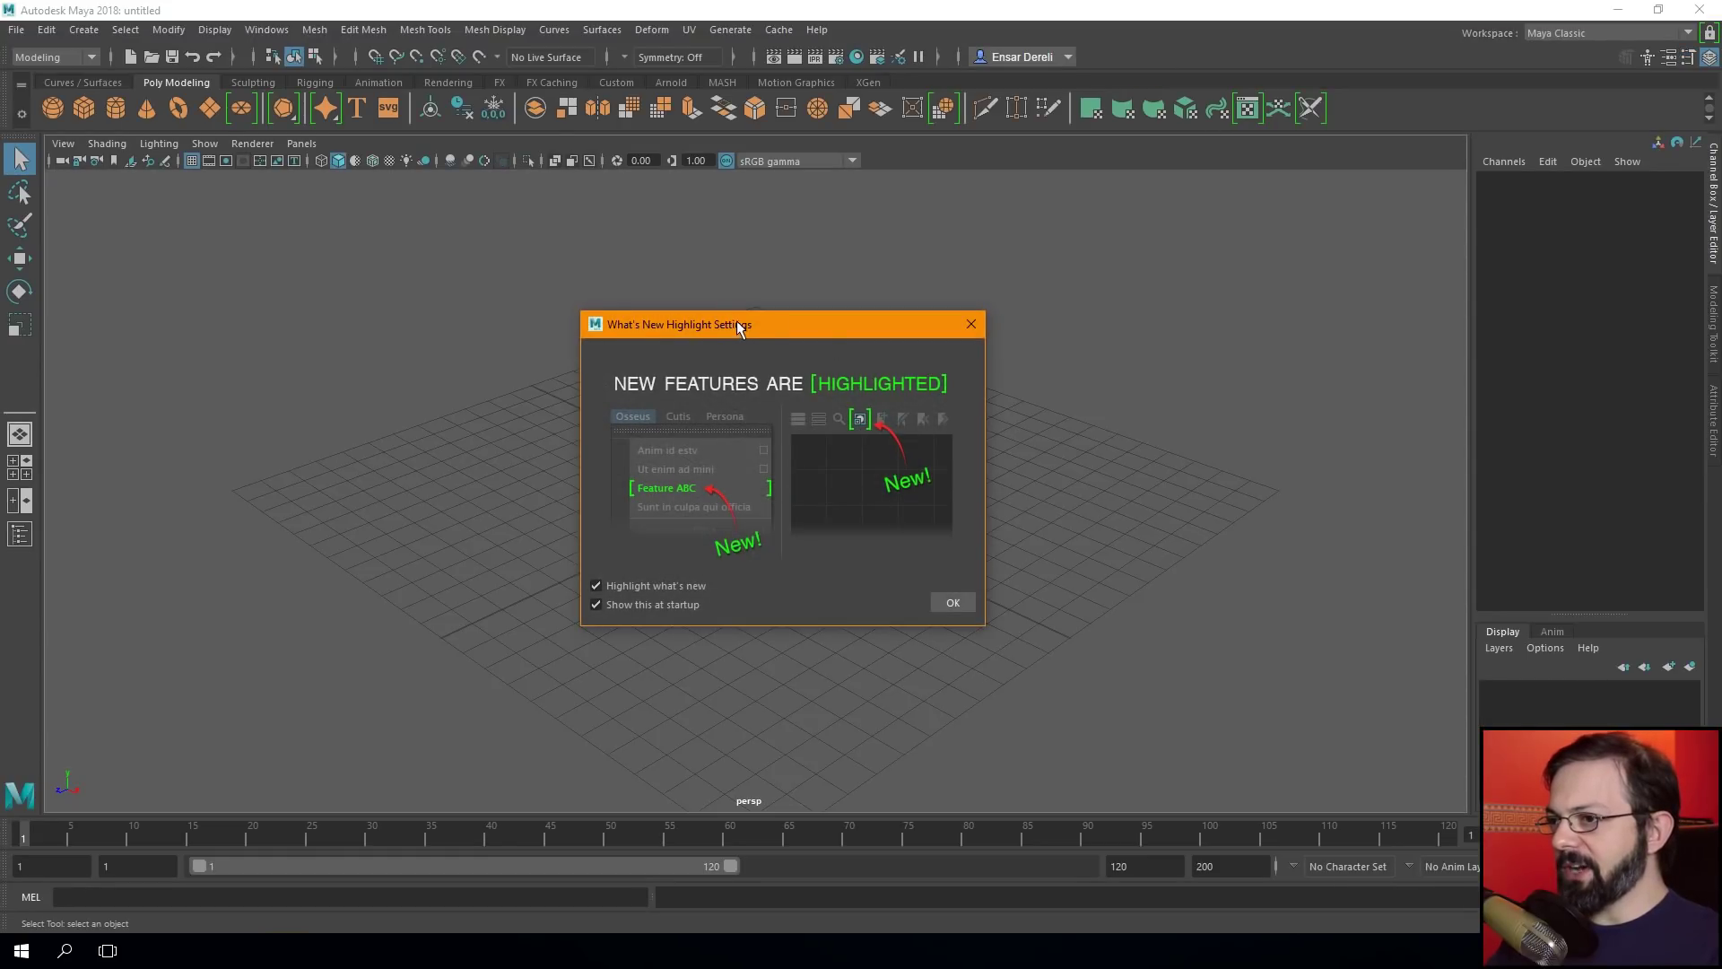
Reposition the What's New Highlight Settings dialog and preview the highlighted mesh editing commands.
drag(735, 320, 788, 239)
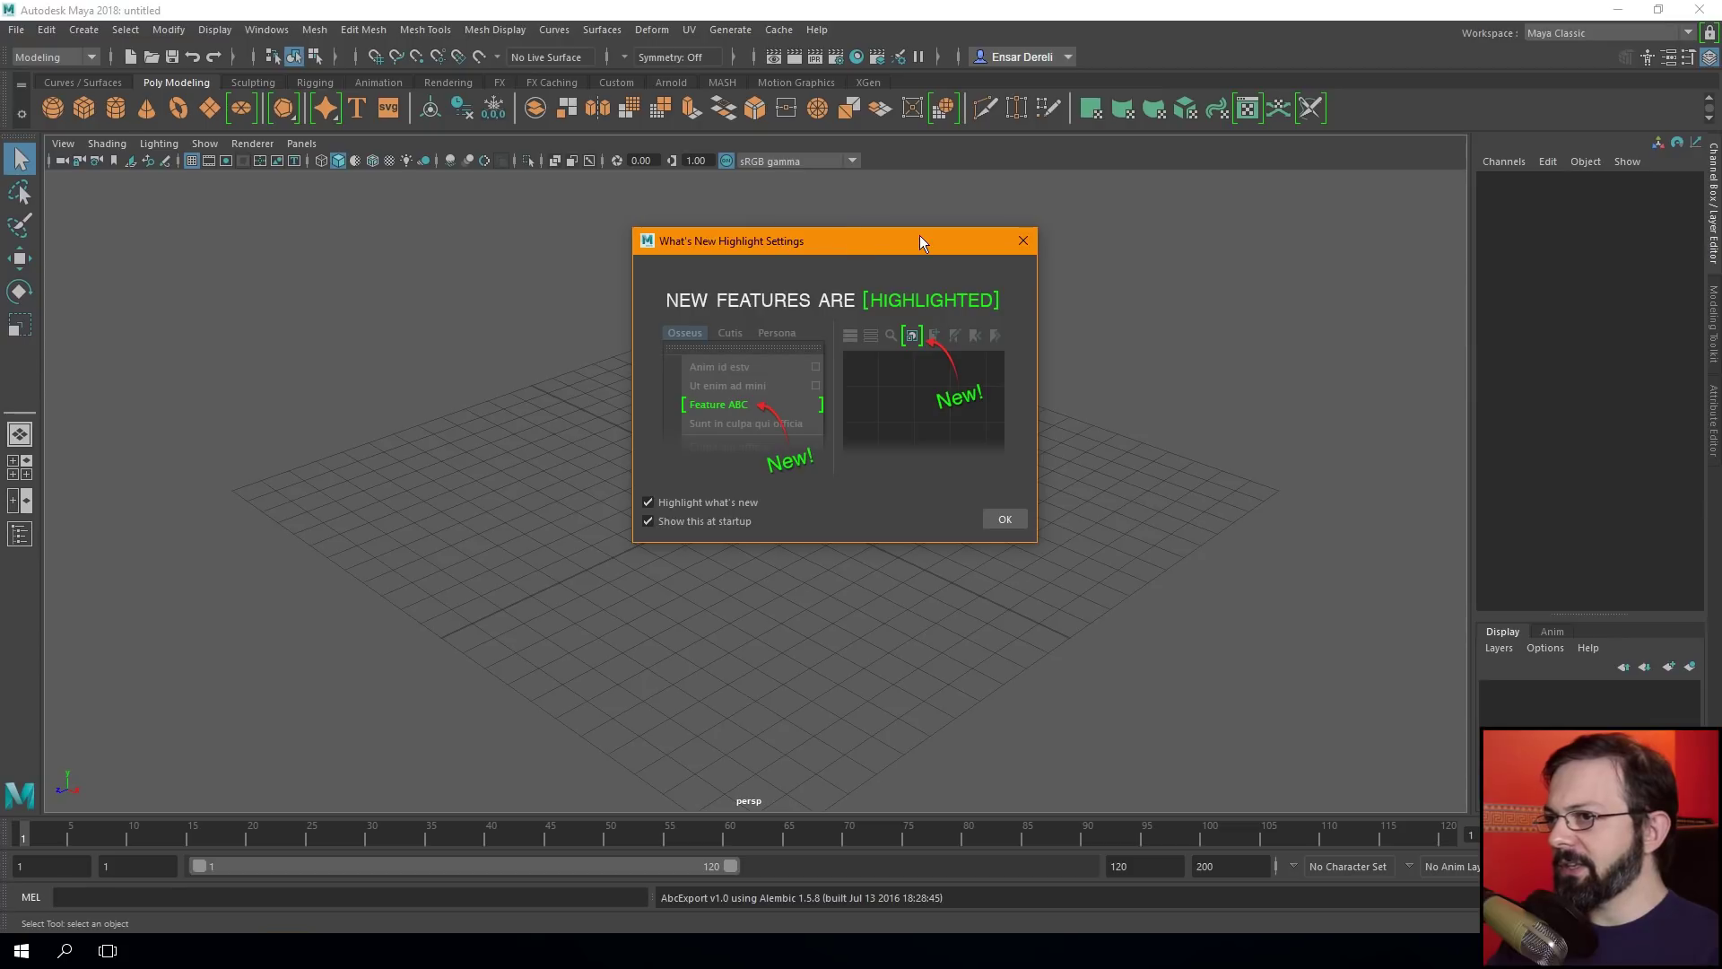
drag(919, 235, 1122, 227)
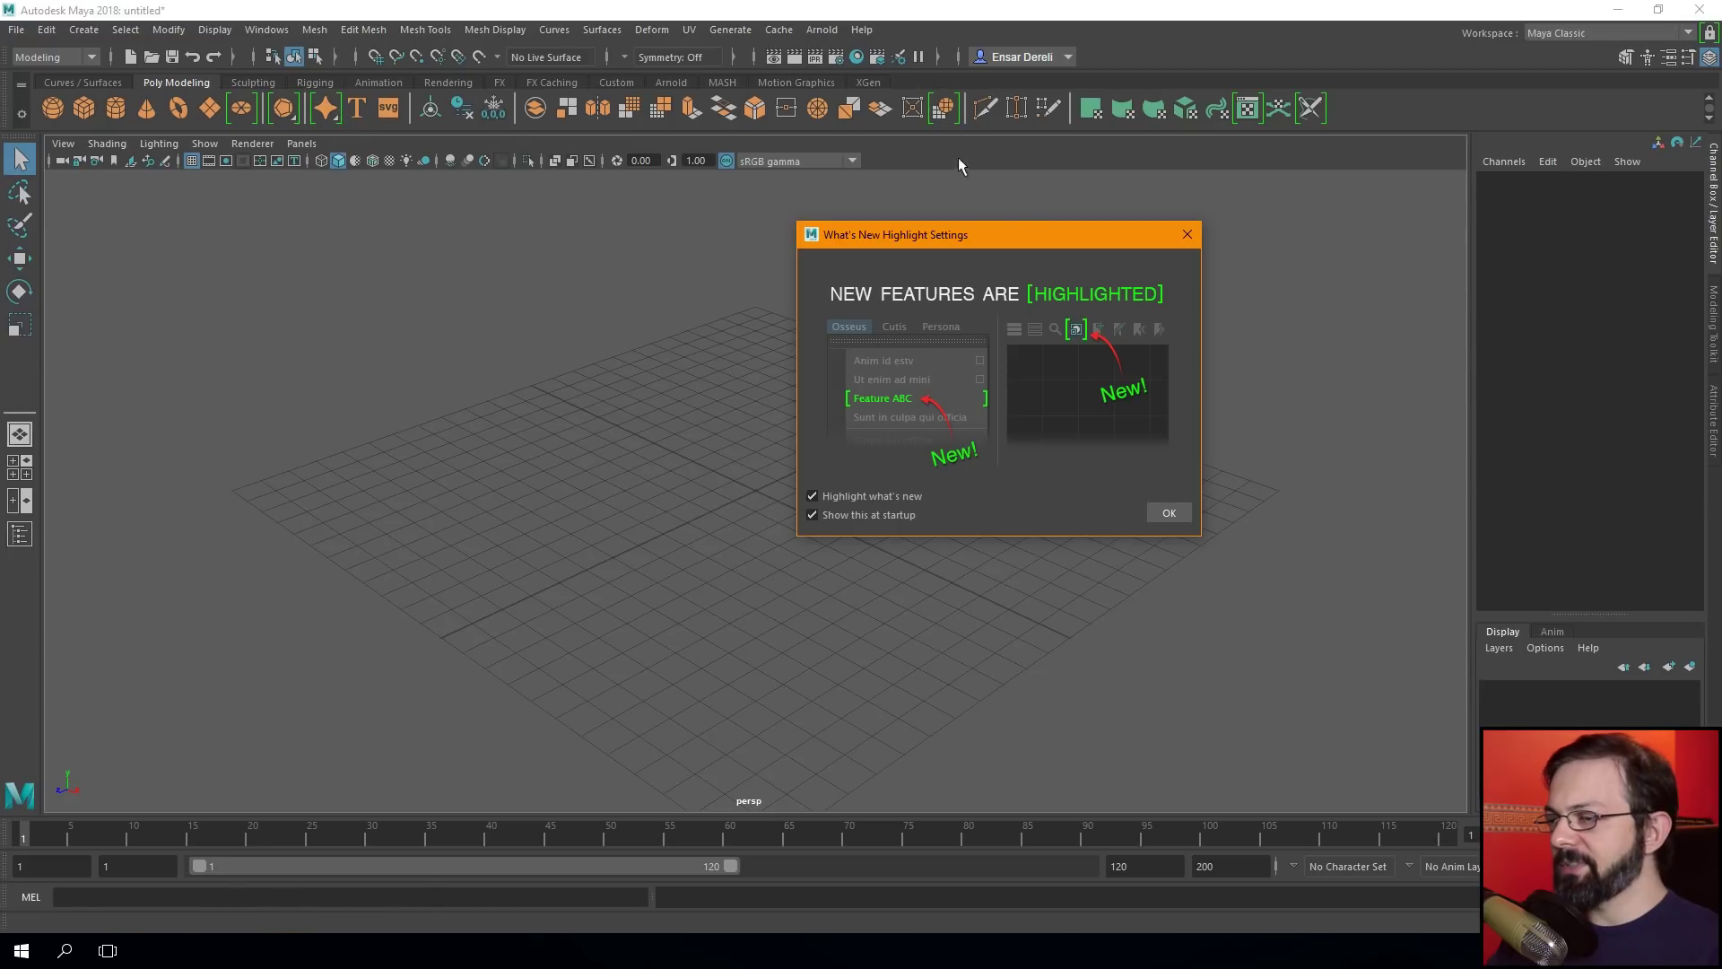
drag(1035, 234, 1014, 232)
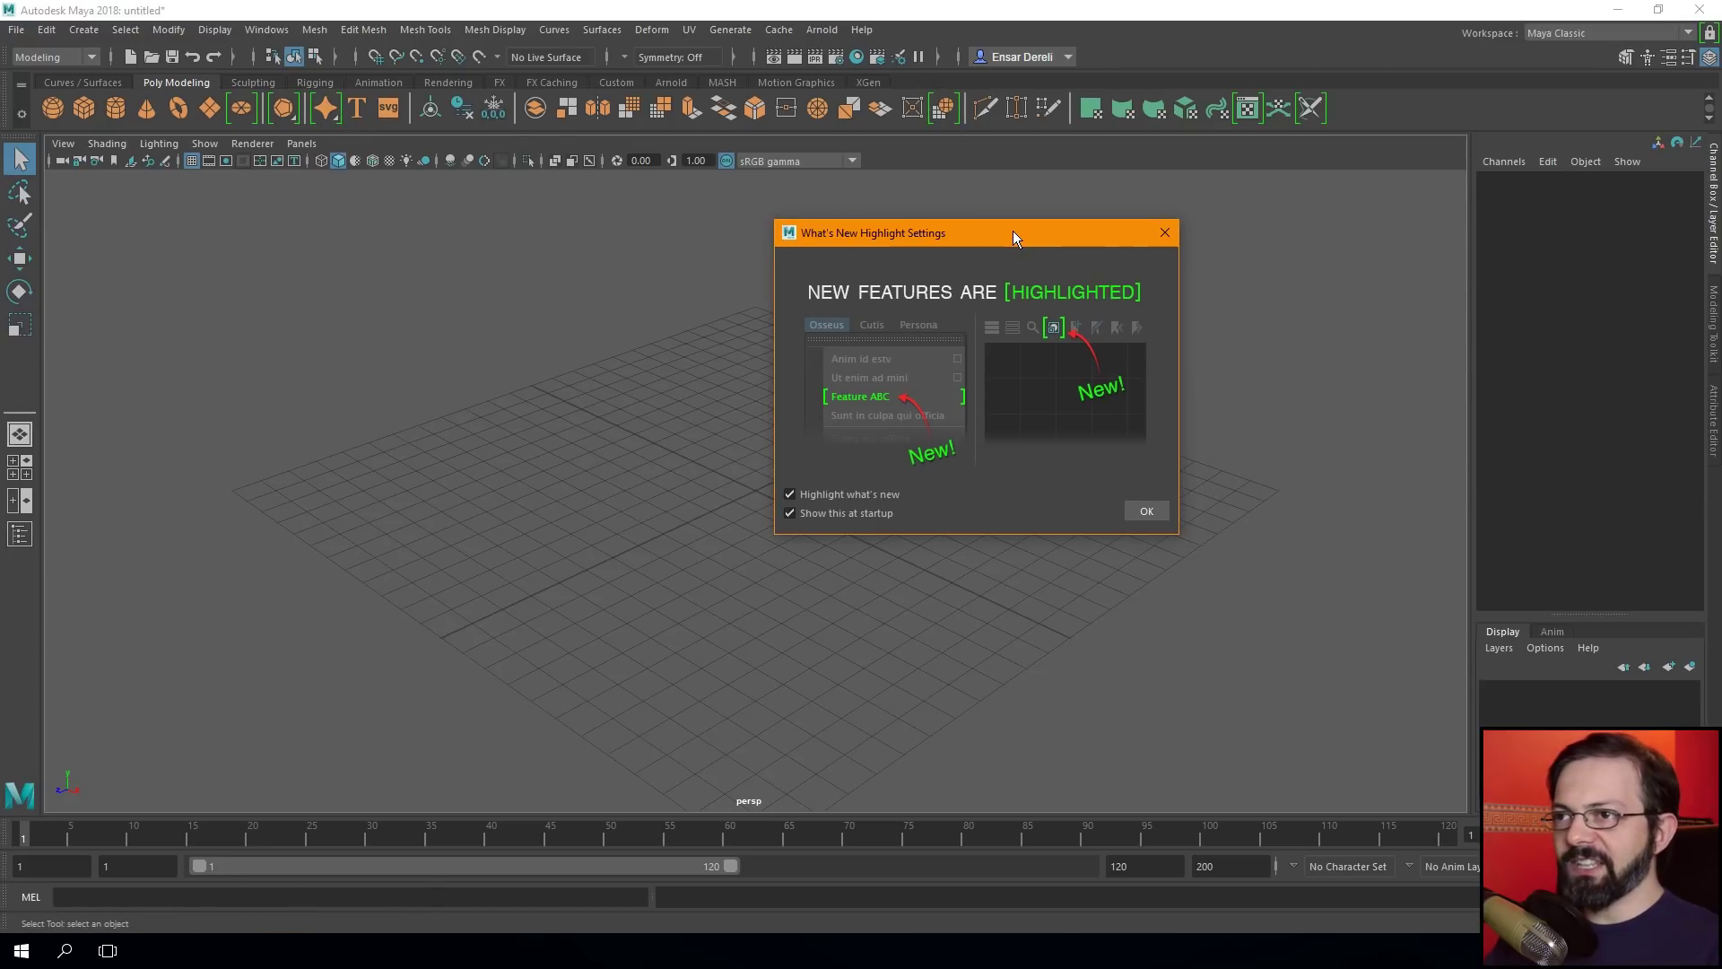
click(314, 30)
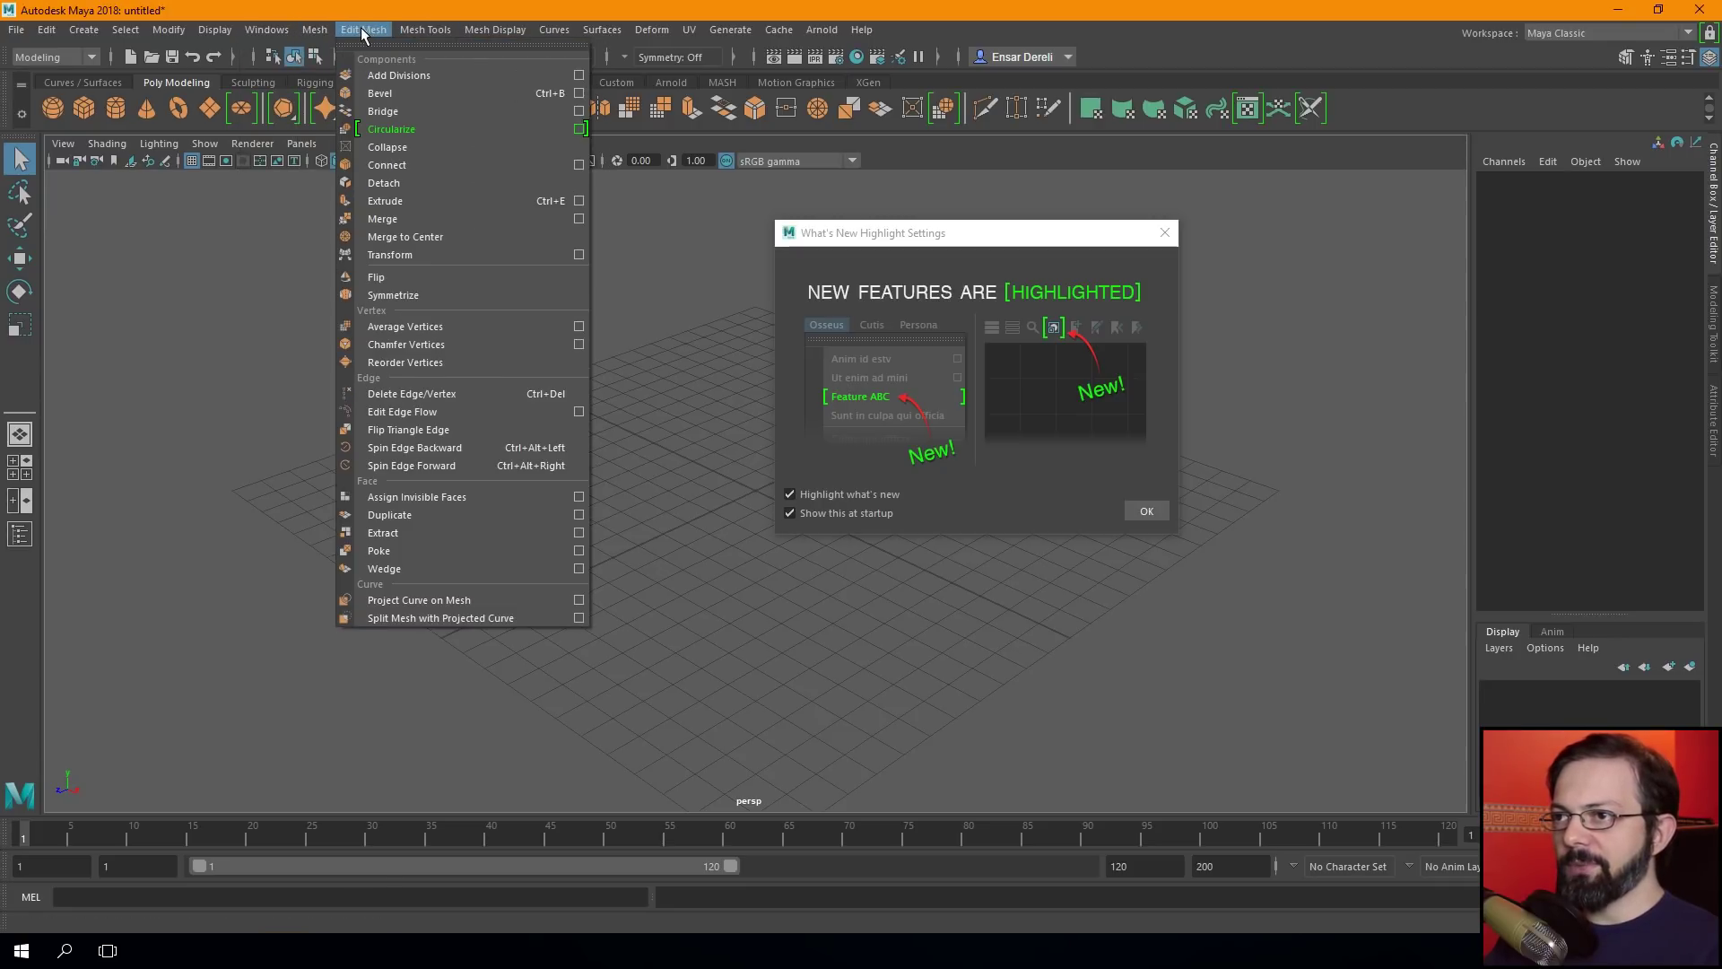
click(996, 233)
mouse_move(1009, 233)
mouse_down()
mouse_move(868, 230)
mouse_move(922, 247)
mouse_up()
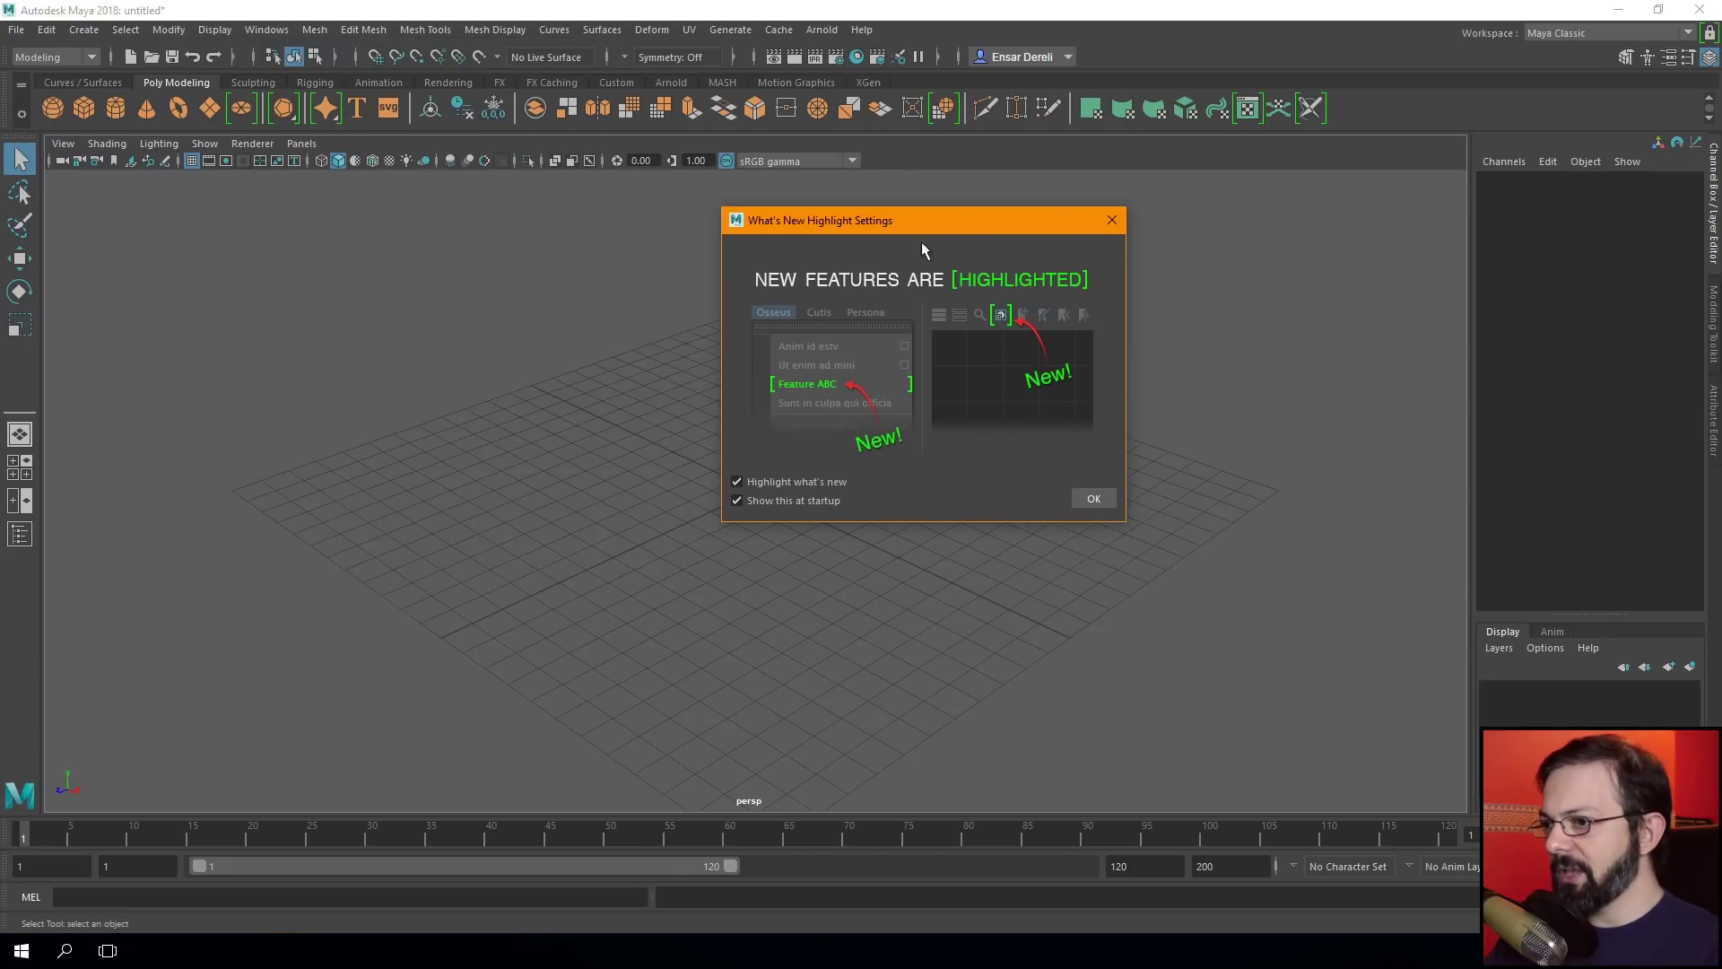
Uncheck Highlight what's new and Show this at startup, and confirm the dialog.
click(738, 482)
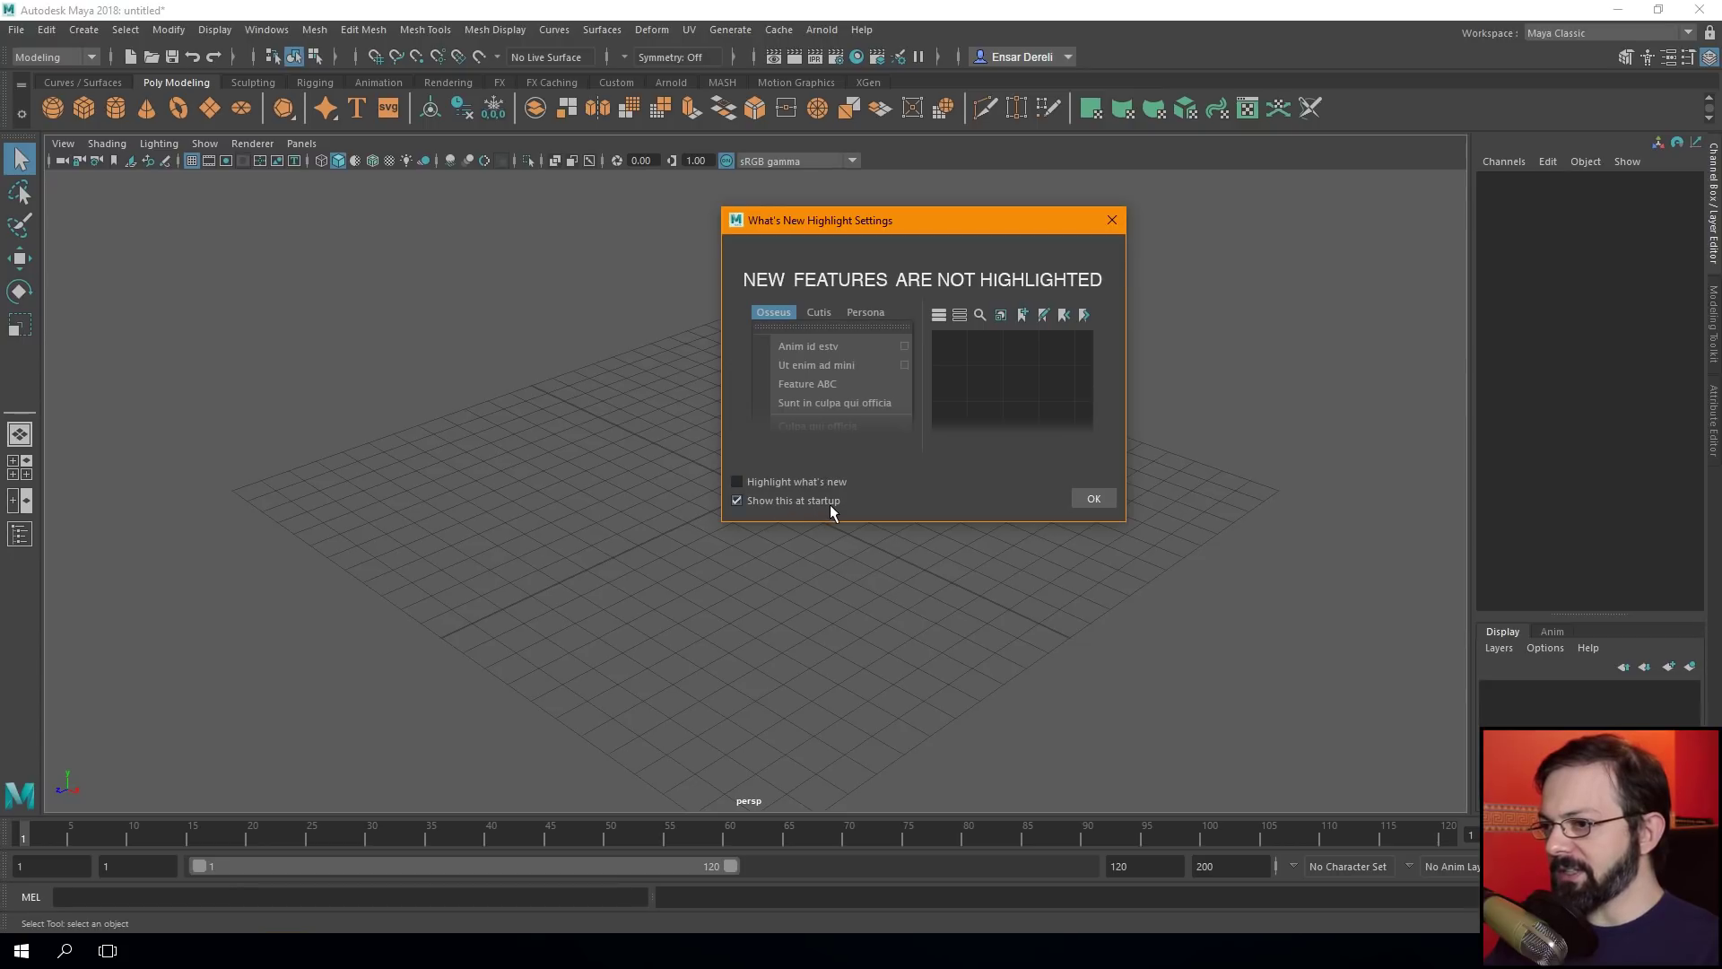
click(748, 500)
drag(902, 222, 1046, 221)
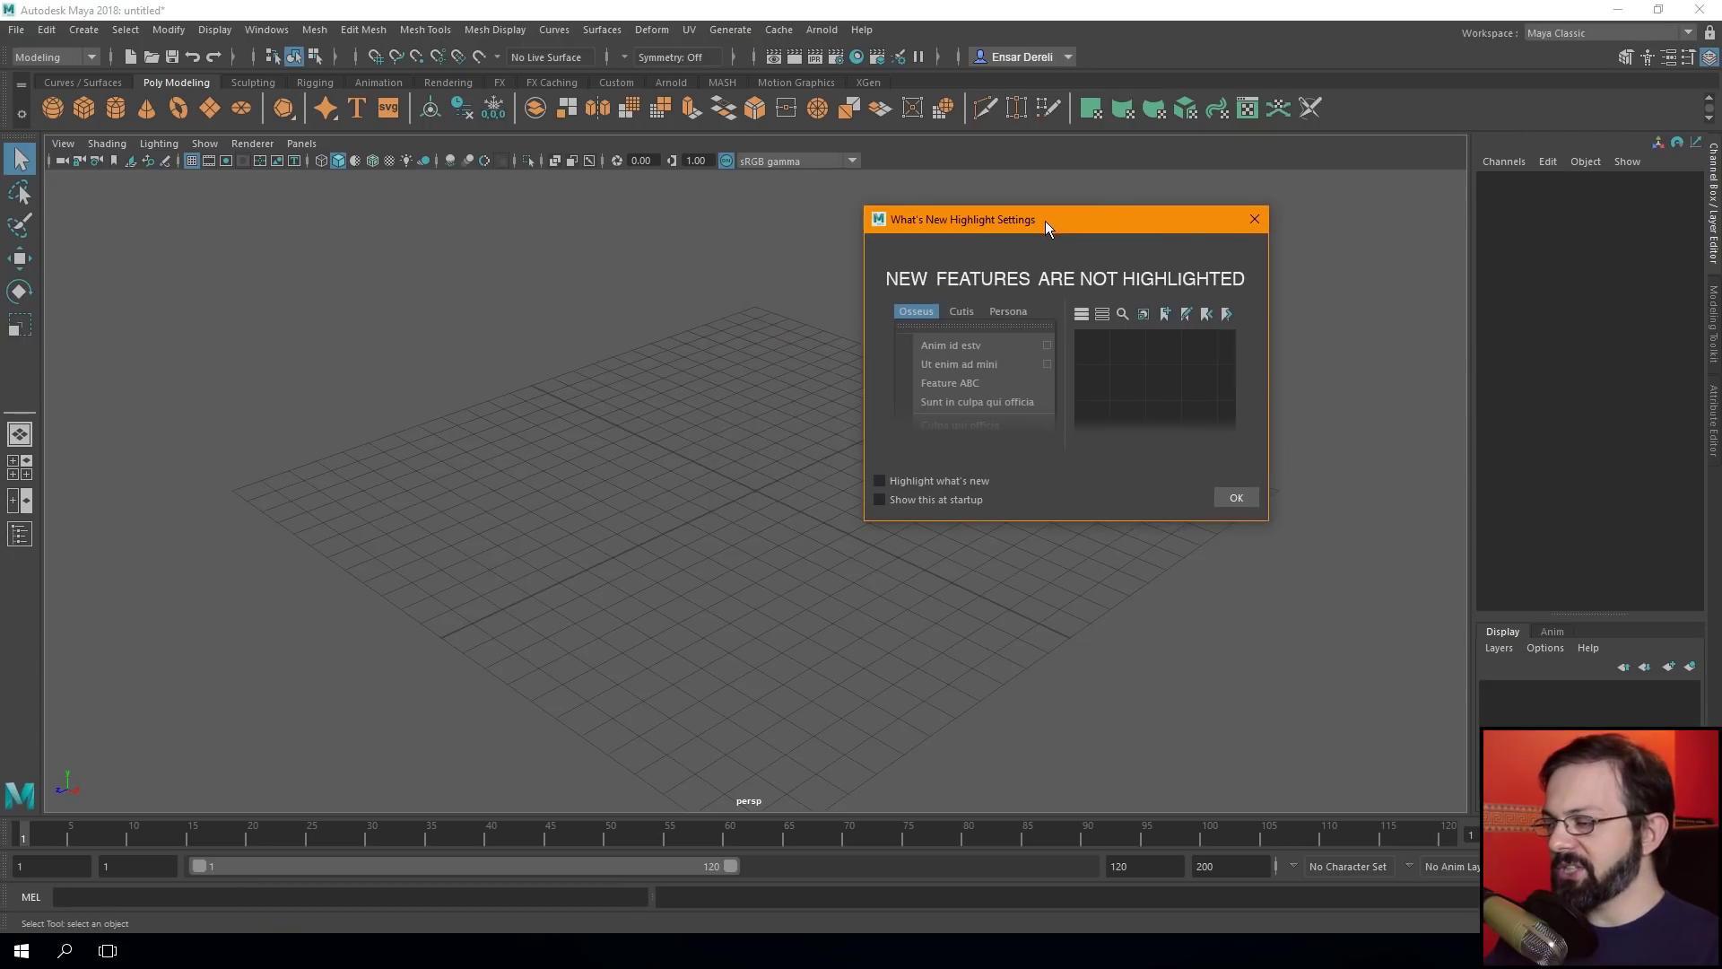
click(1236, 498)
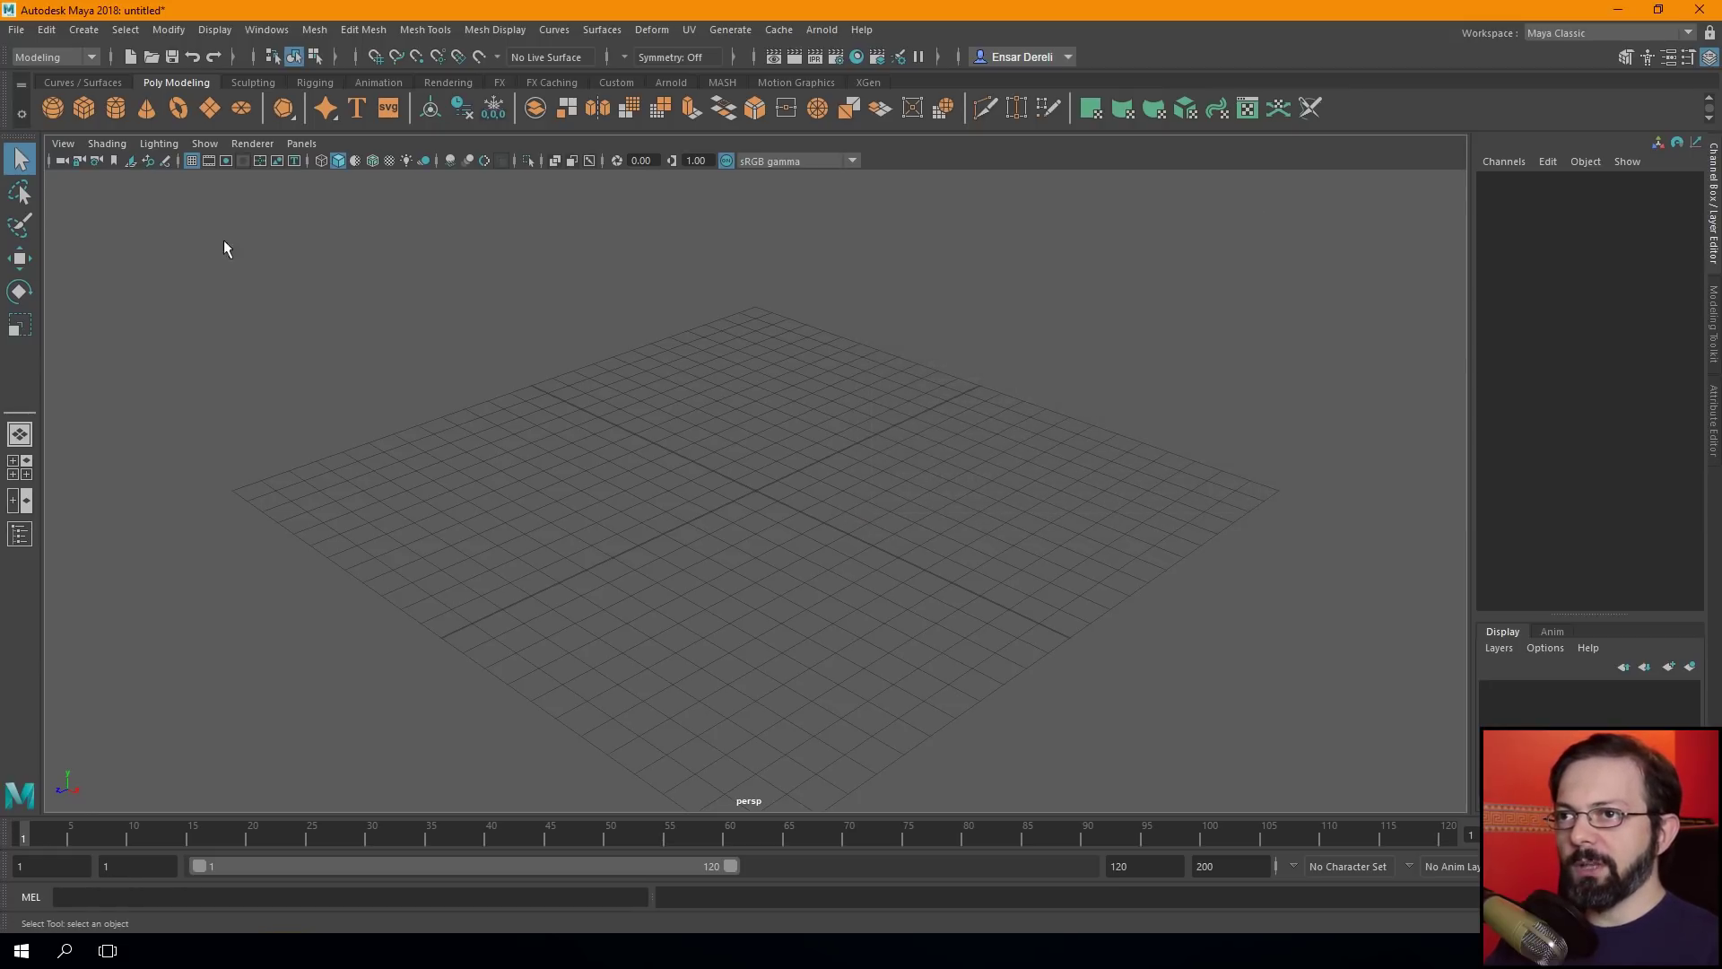
click(47, 29)
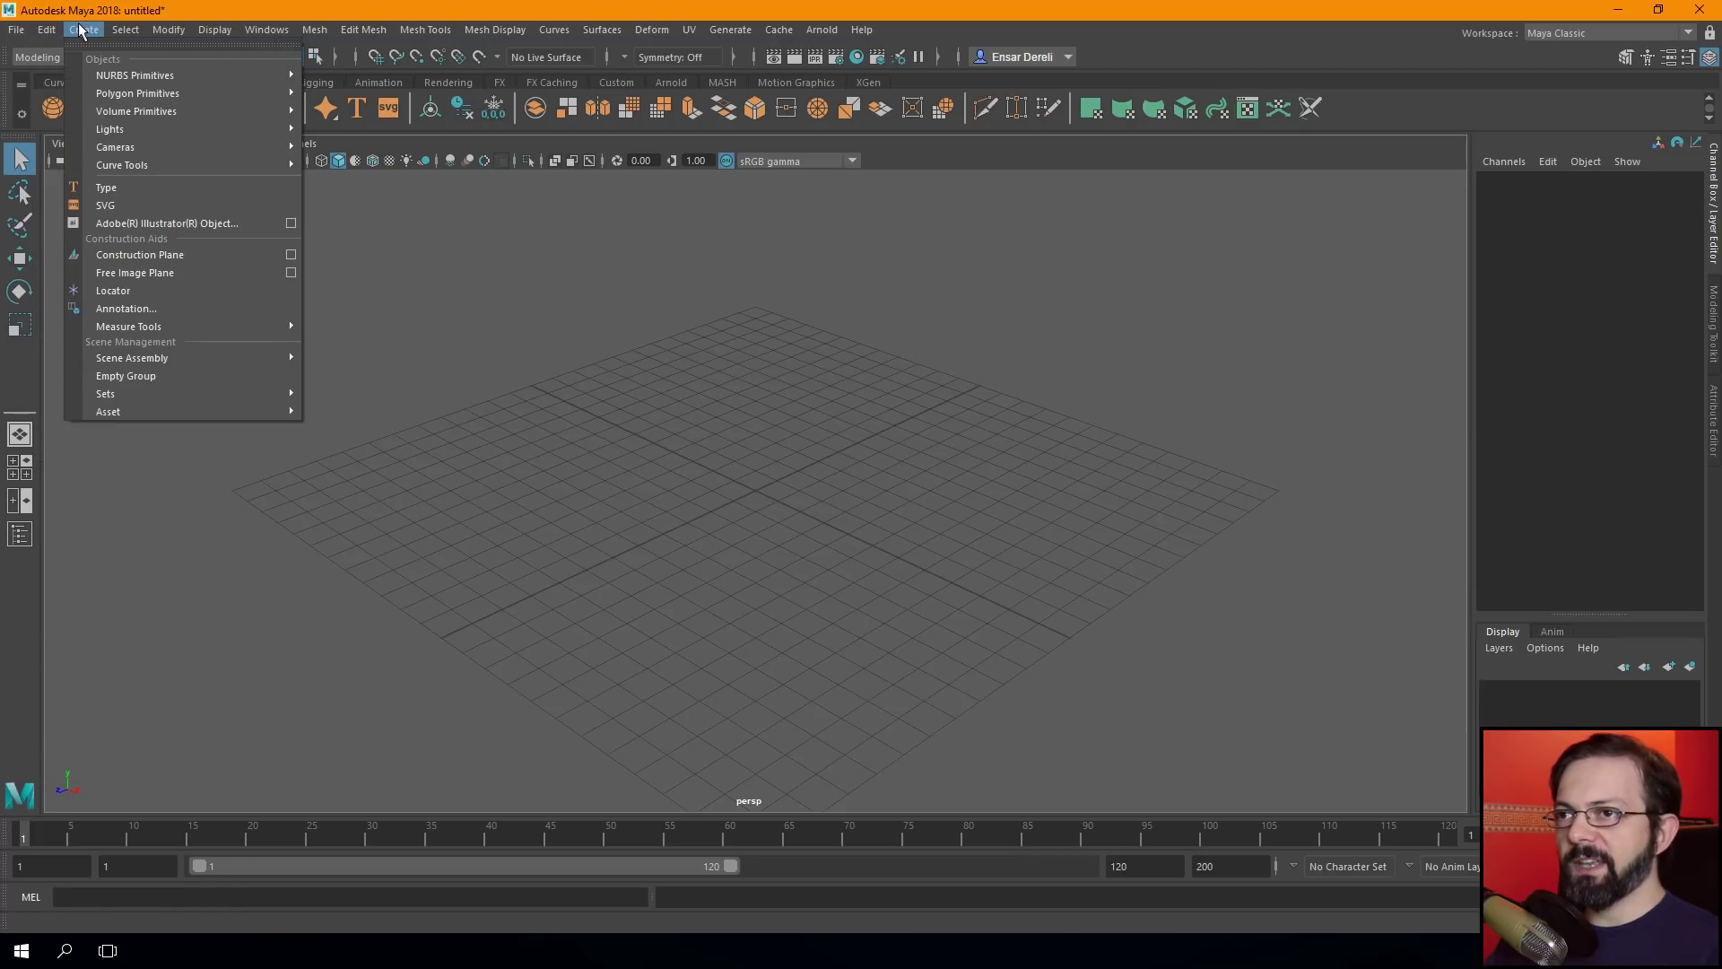
mouse_move(169, 29)
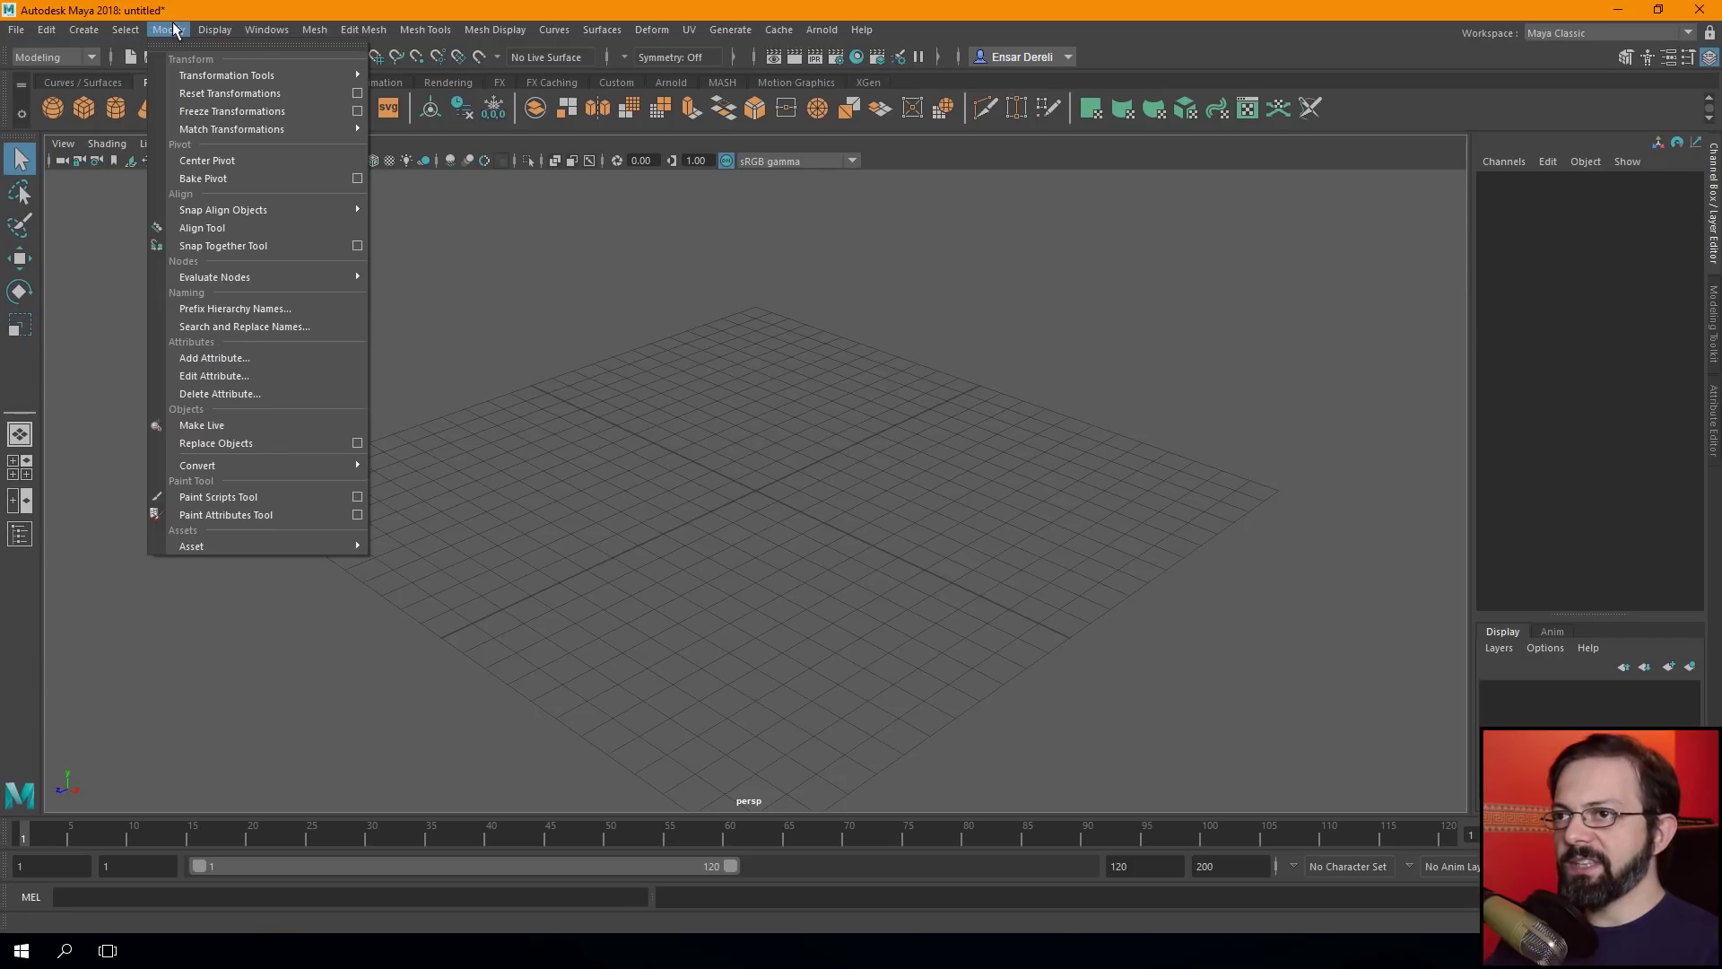
click(214, 29)
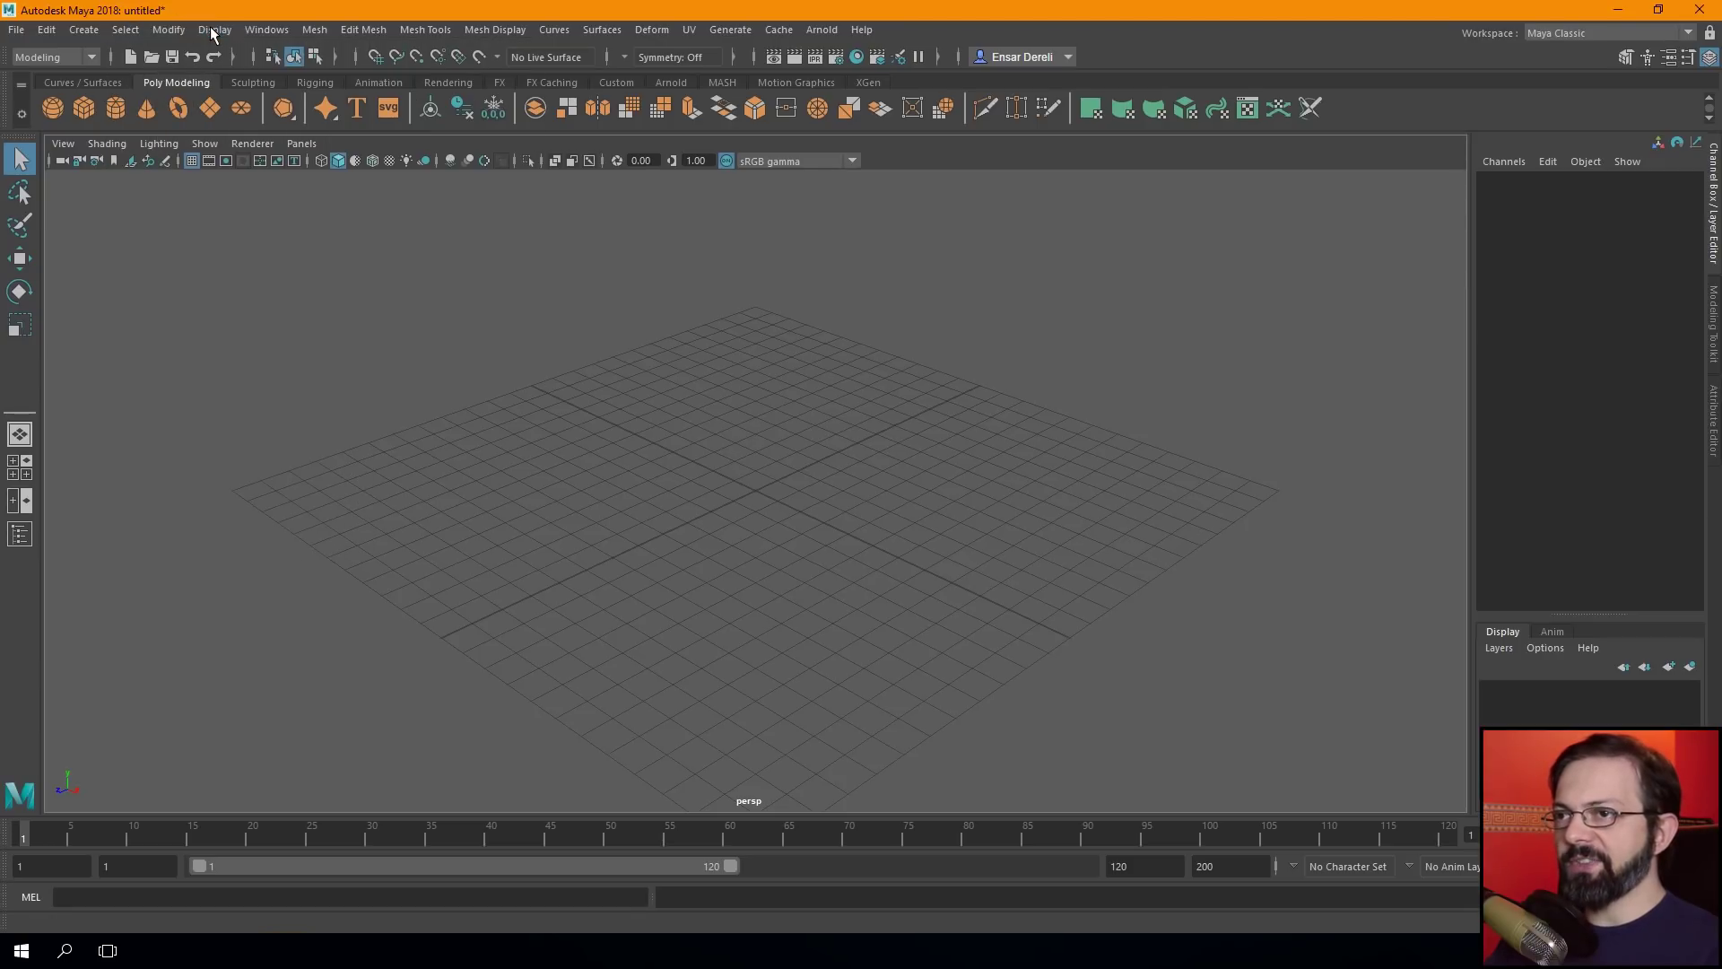
click(20, 30)
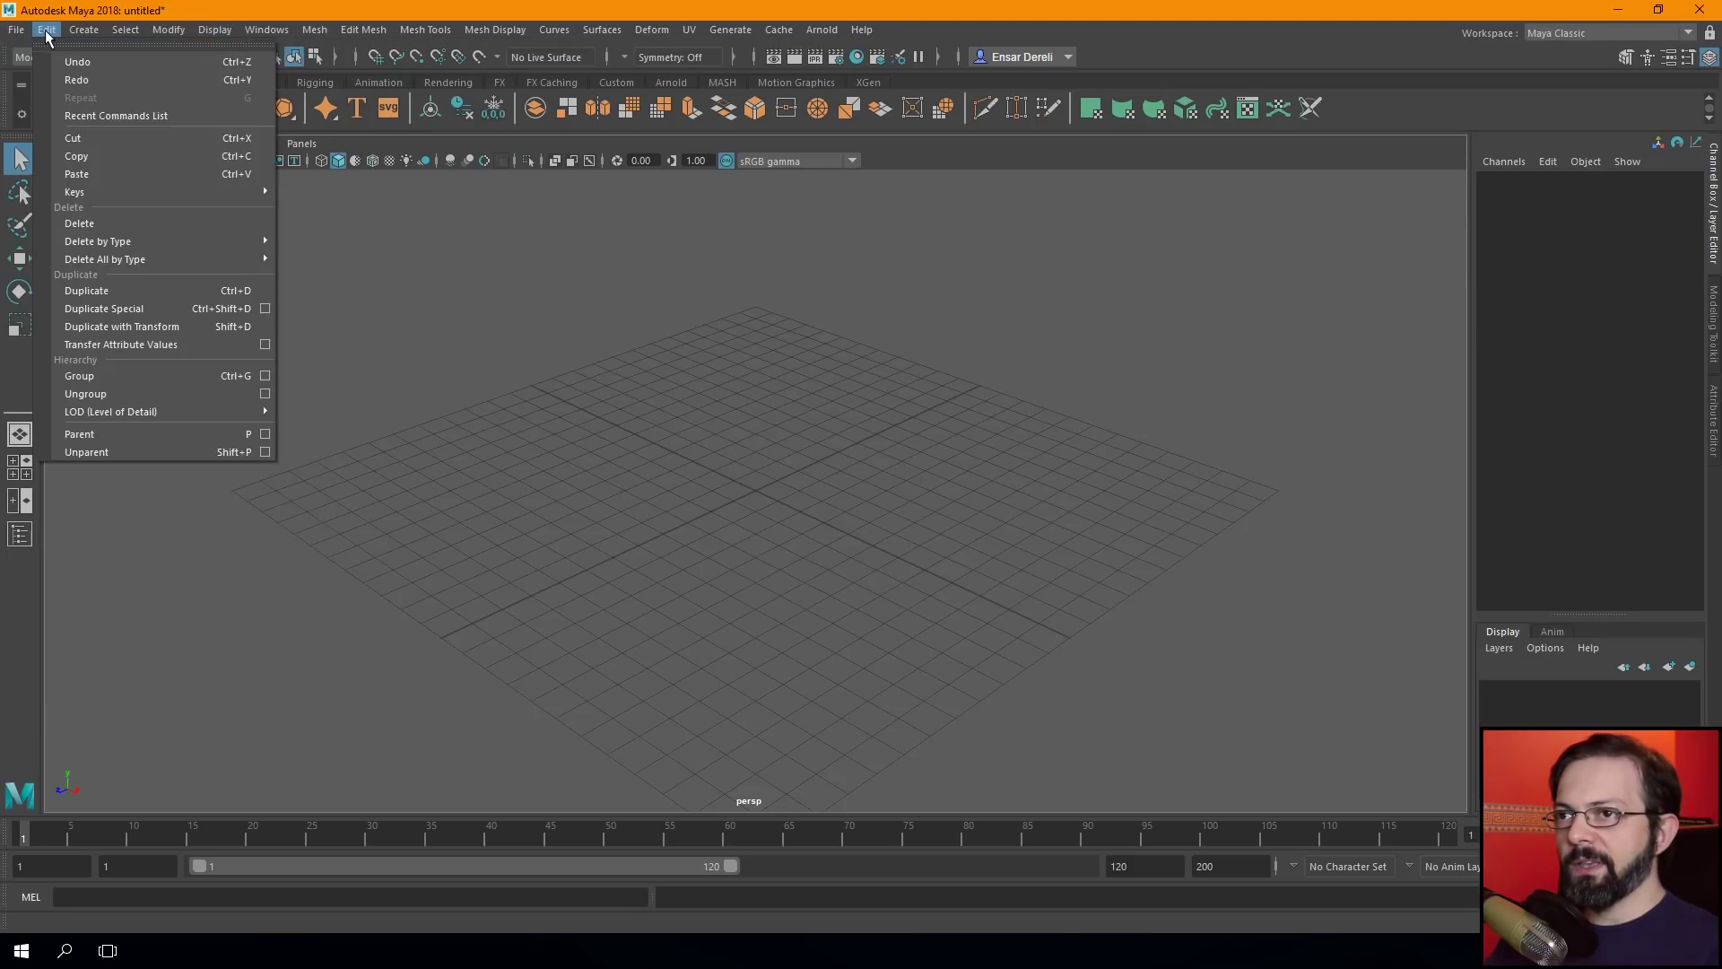
click(164, 34)
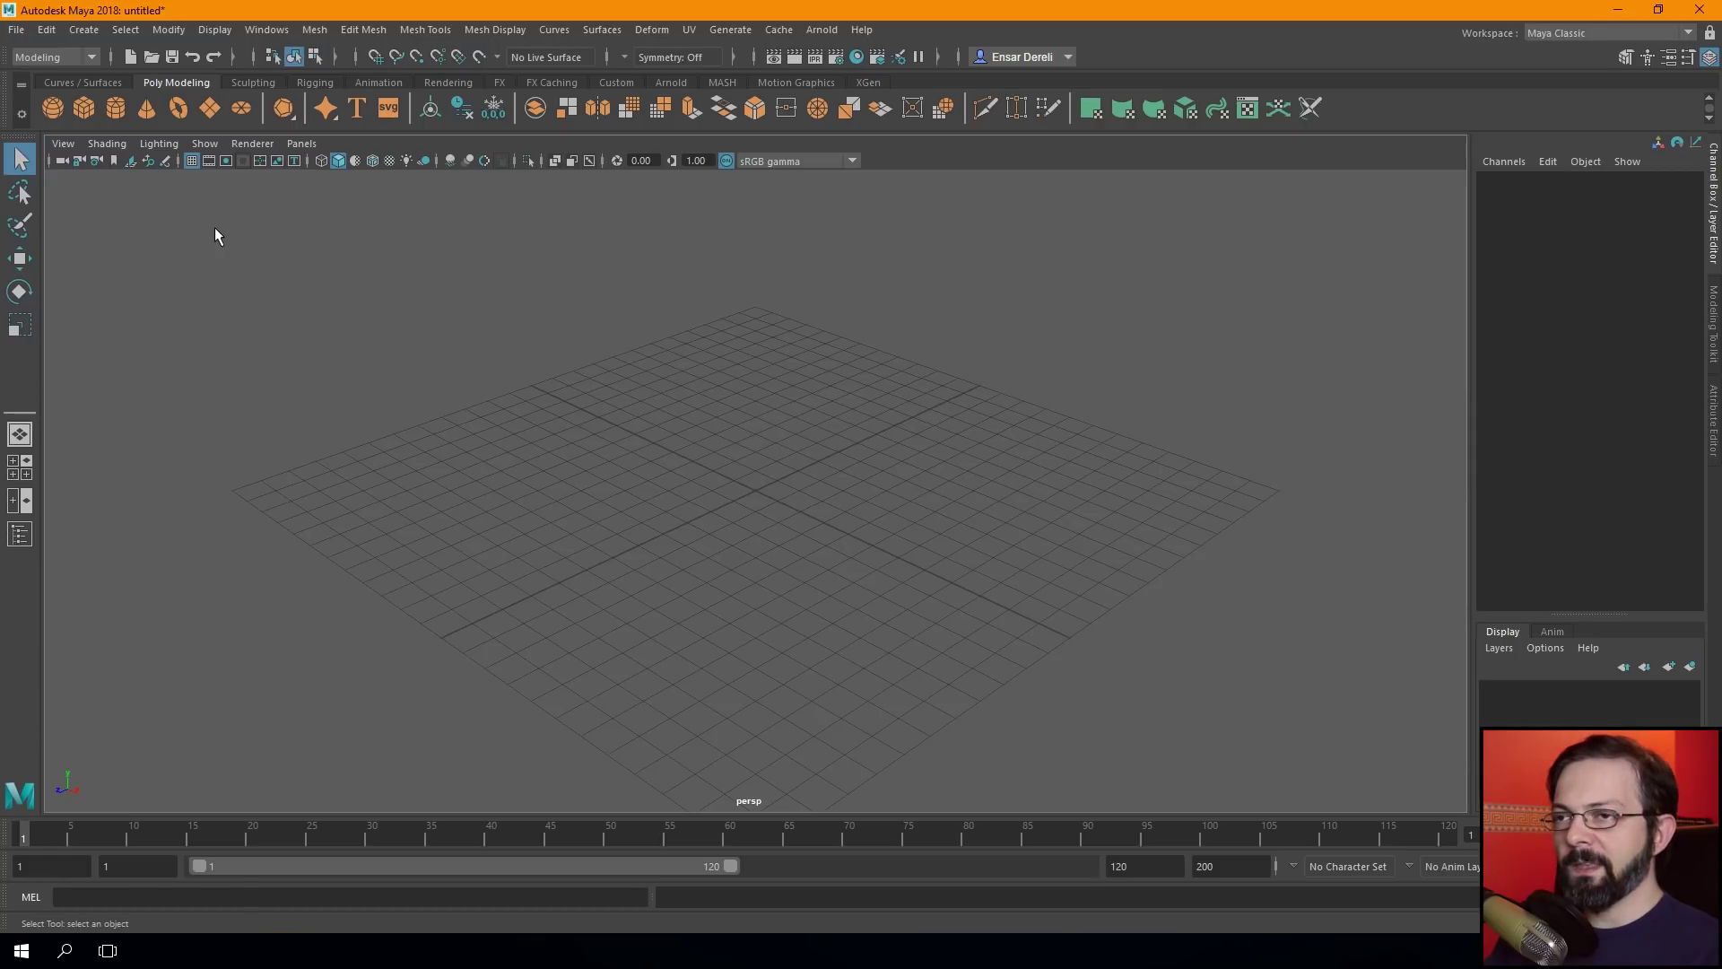
Browse the File, Edit, Create, Modify and Display menus, finishing on the Windows menu.
click(18, 31)
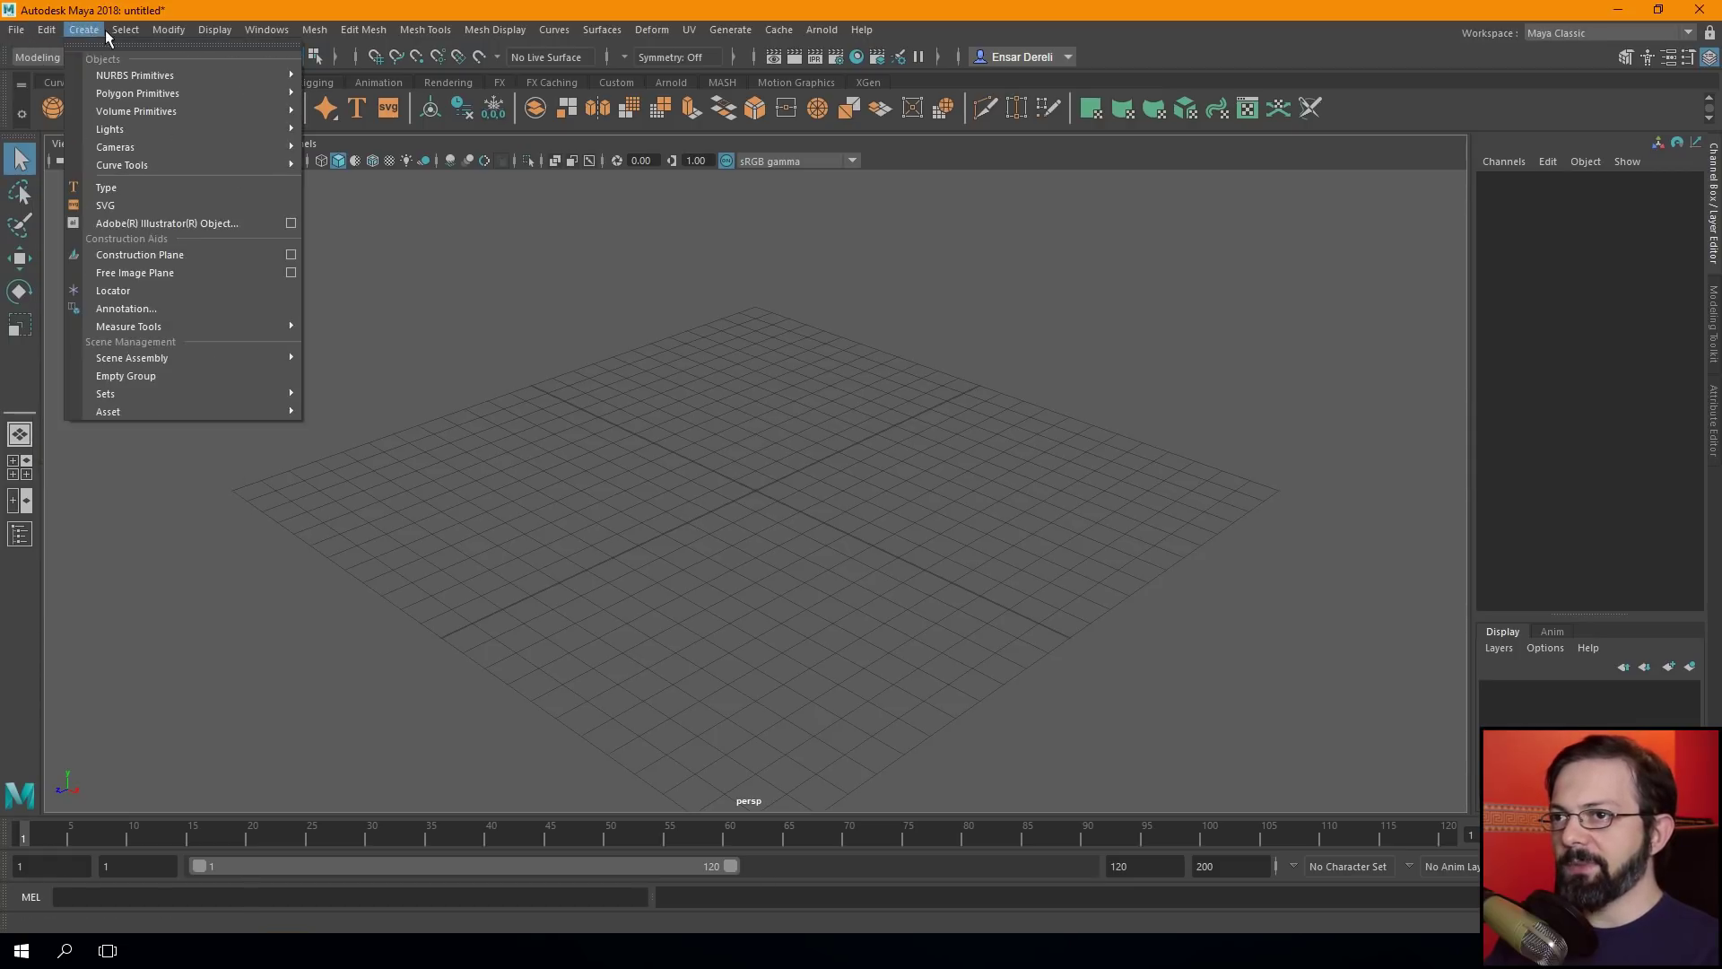
click(204, 34)
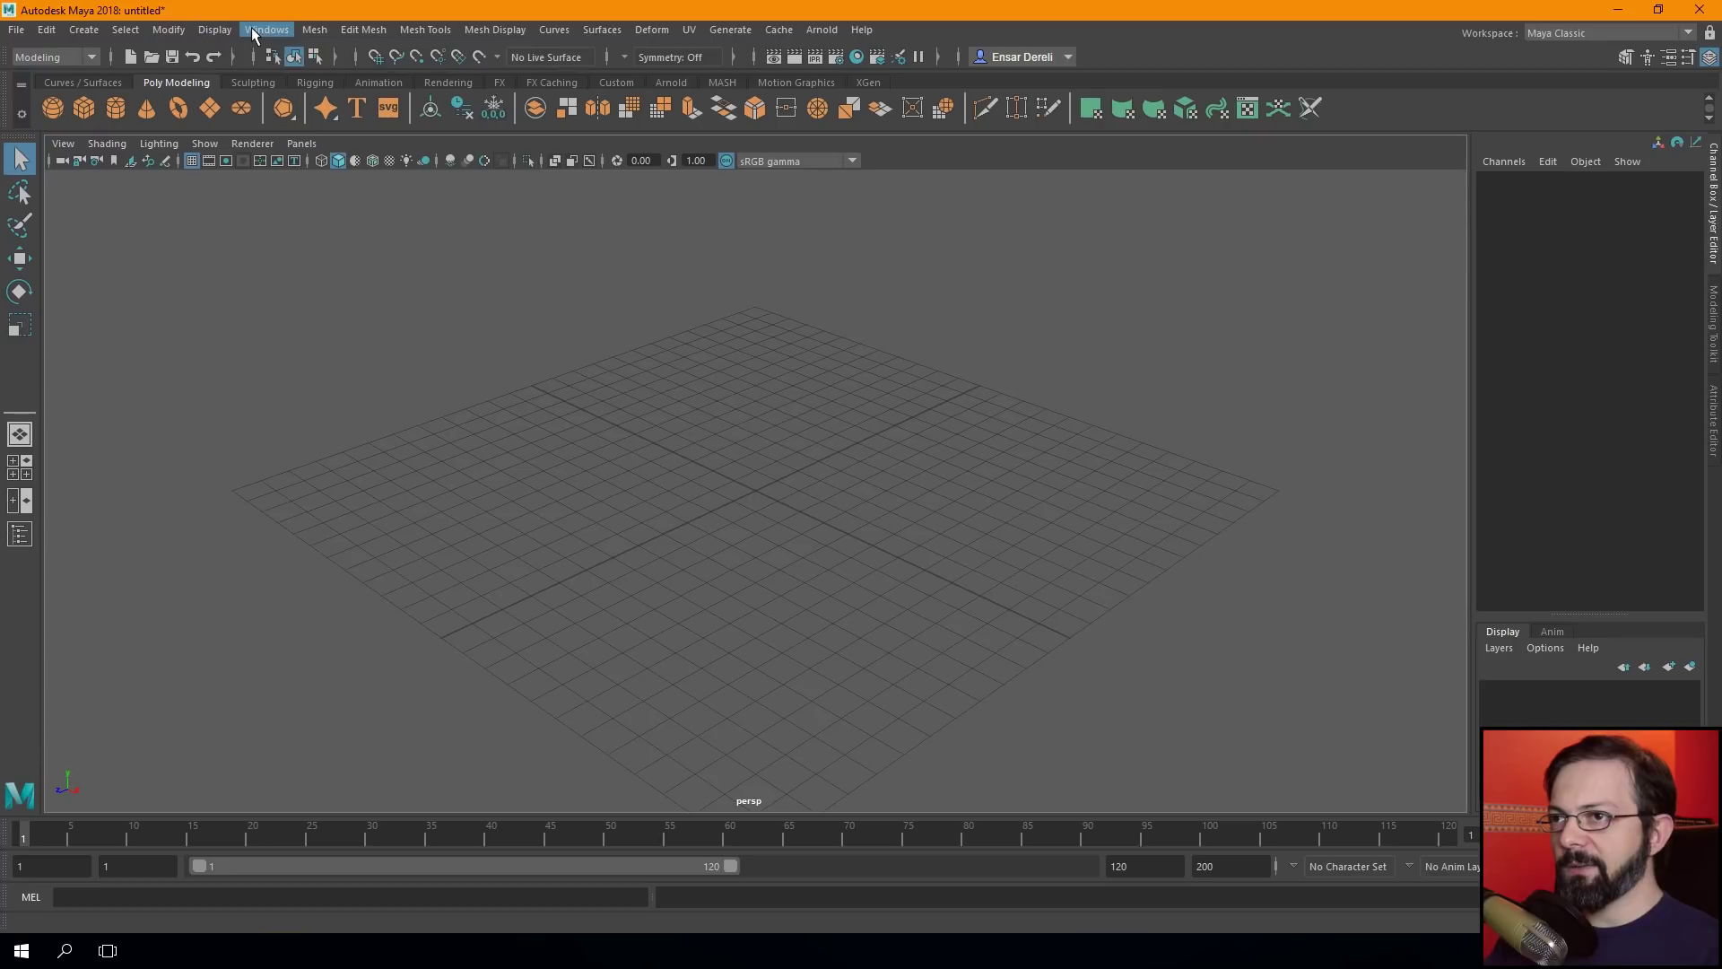
click(16, 34)
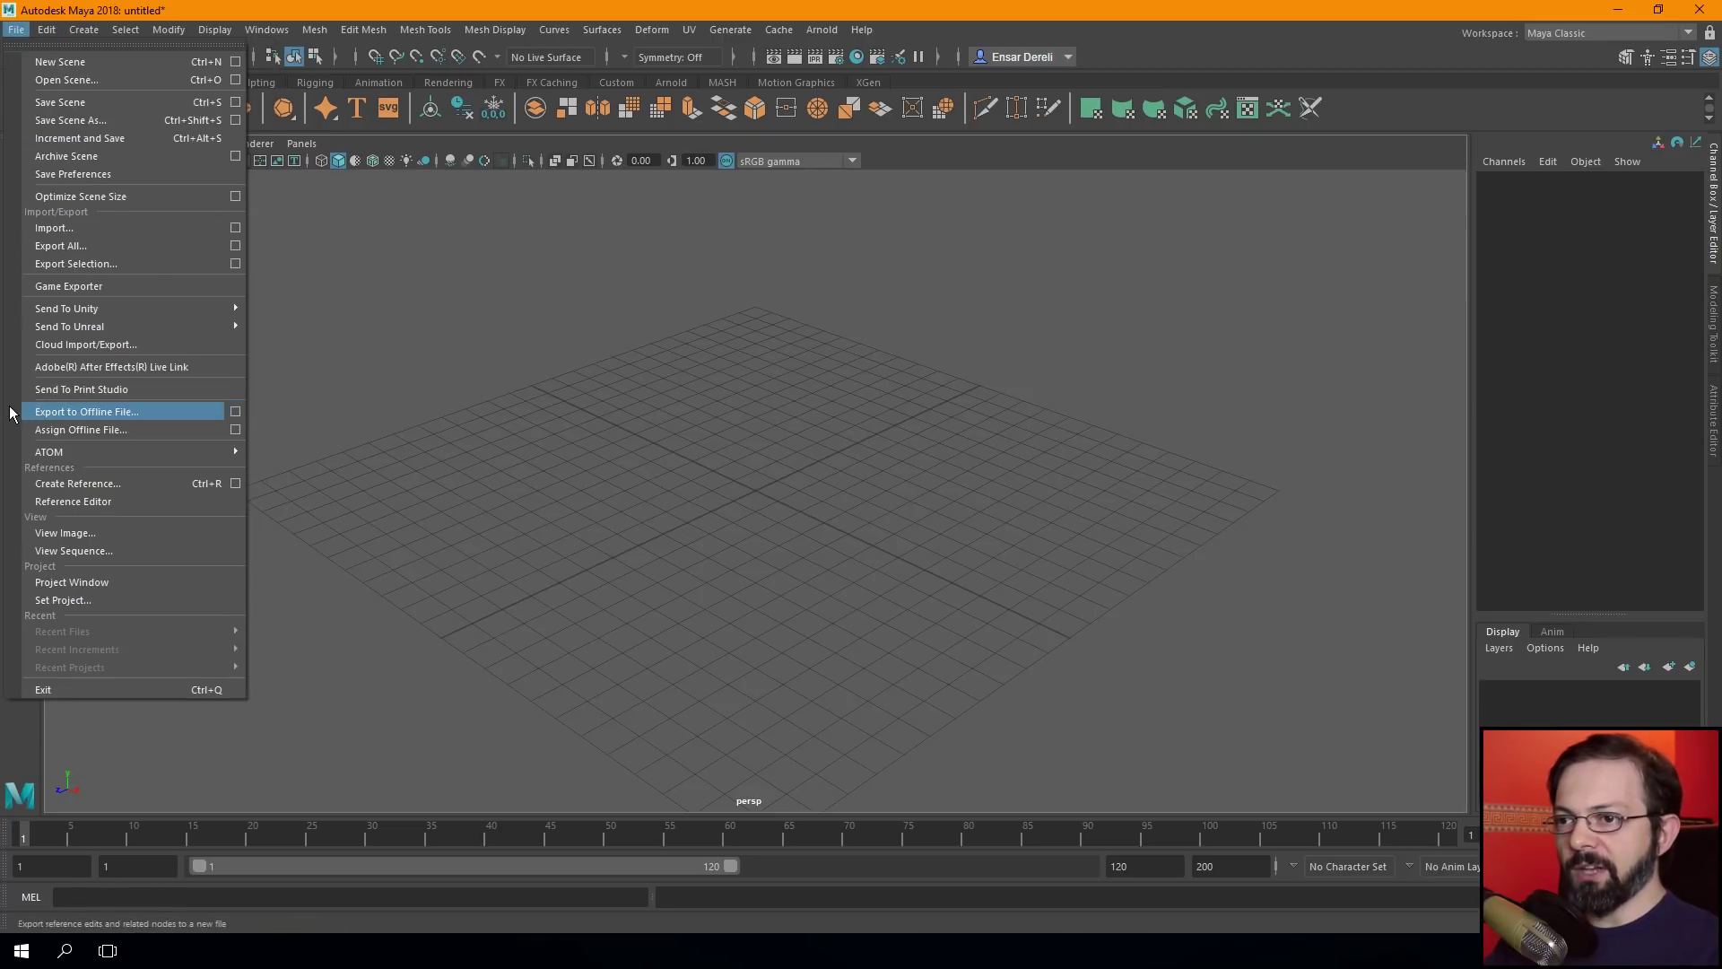
click(112, 32)
click(16, 30)
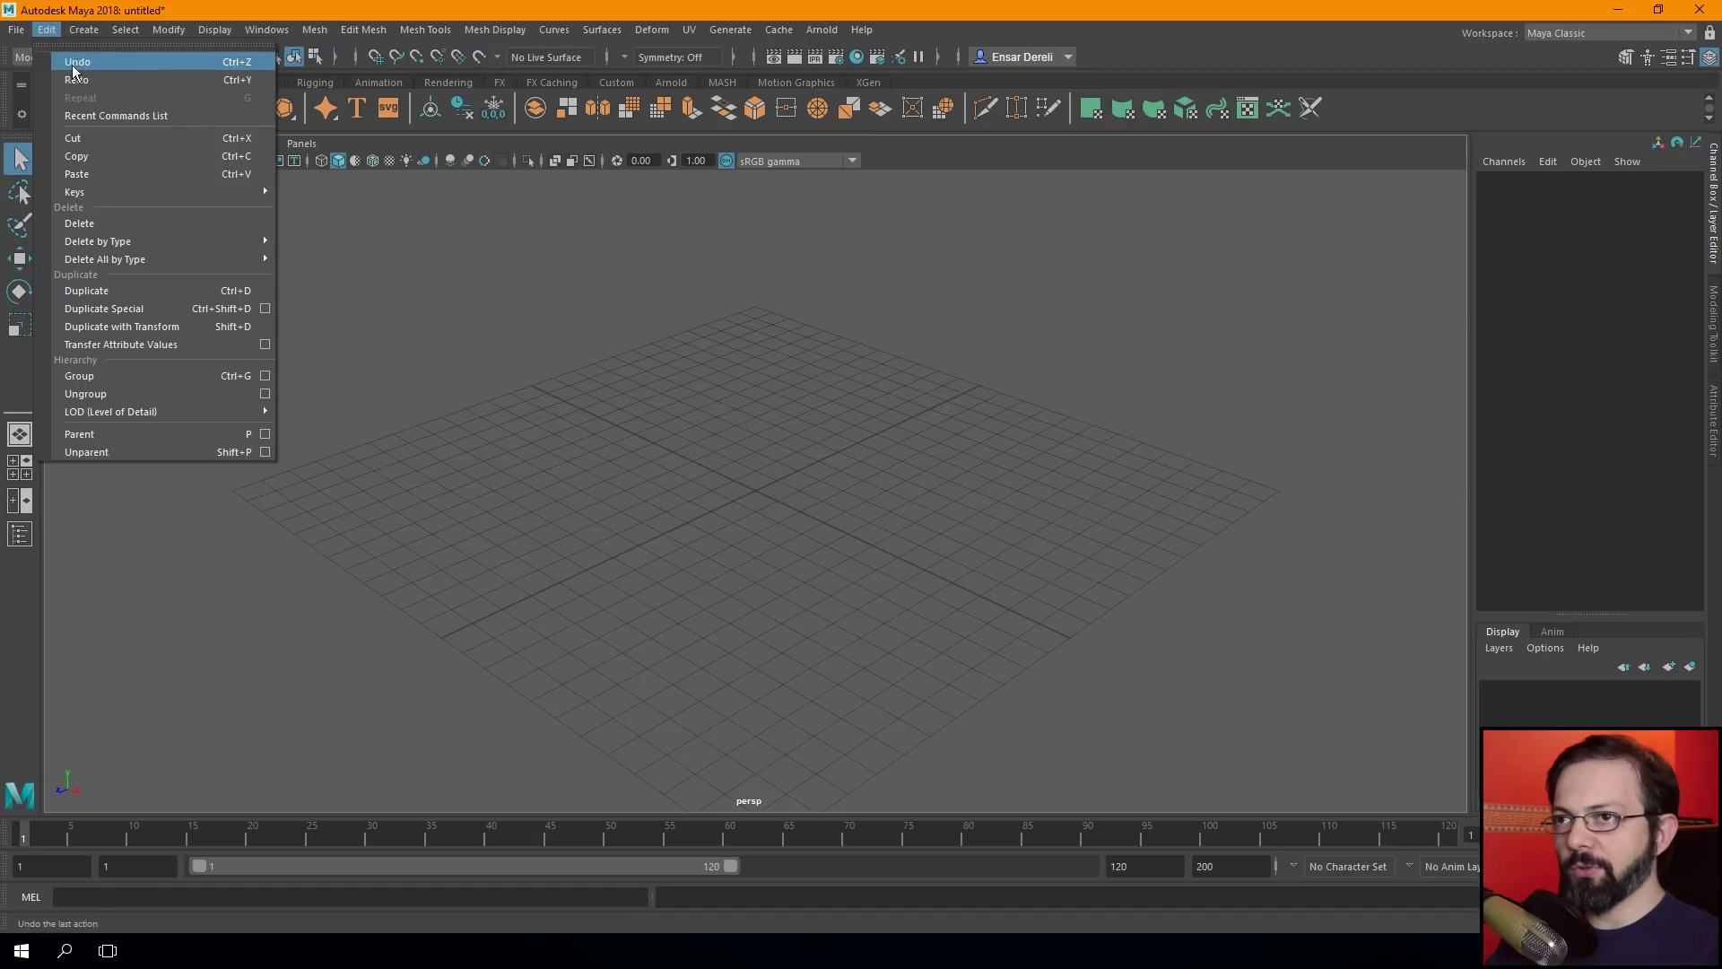
click(46, 30)
click(163, 30)
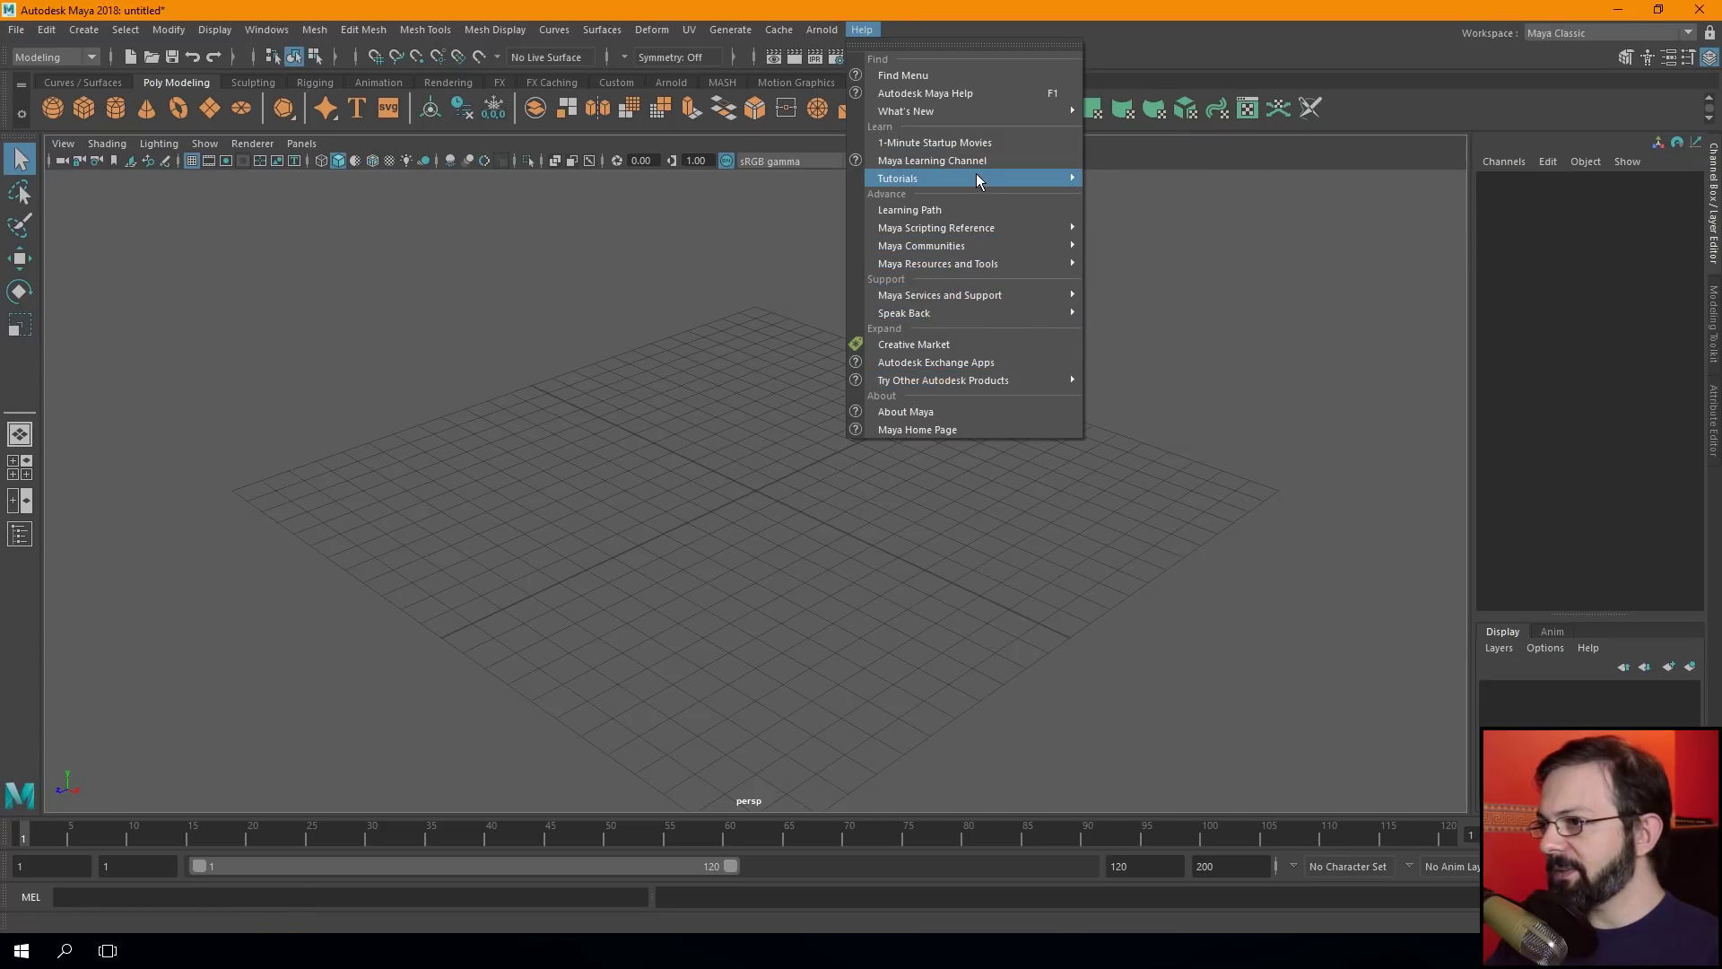
Browse the Modify and Mesh Tools menus, then show the menu set dropdown list.
click(259, 30)
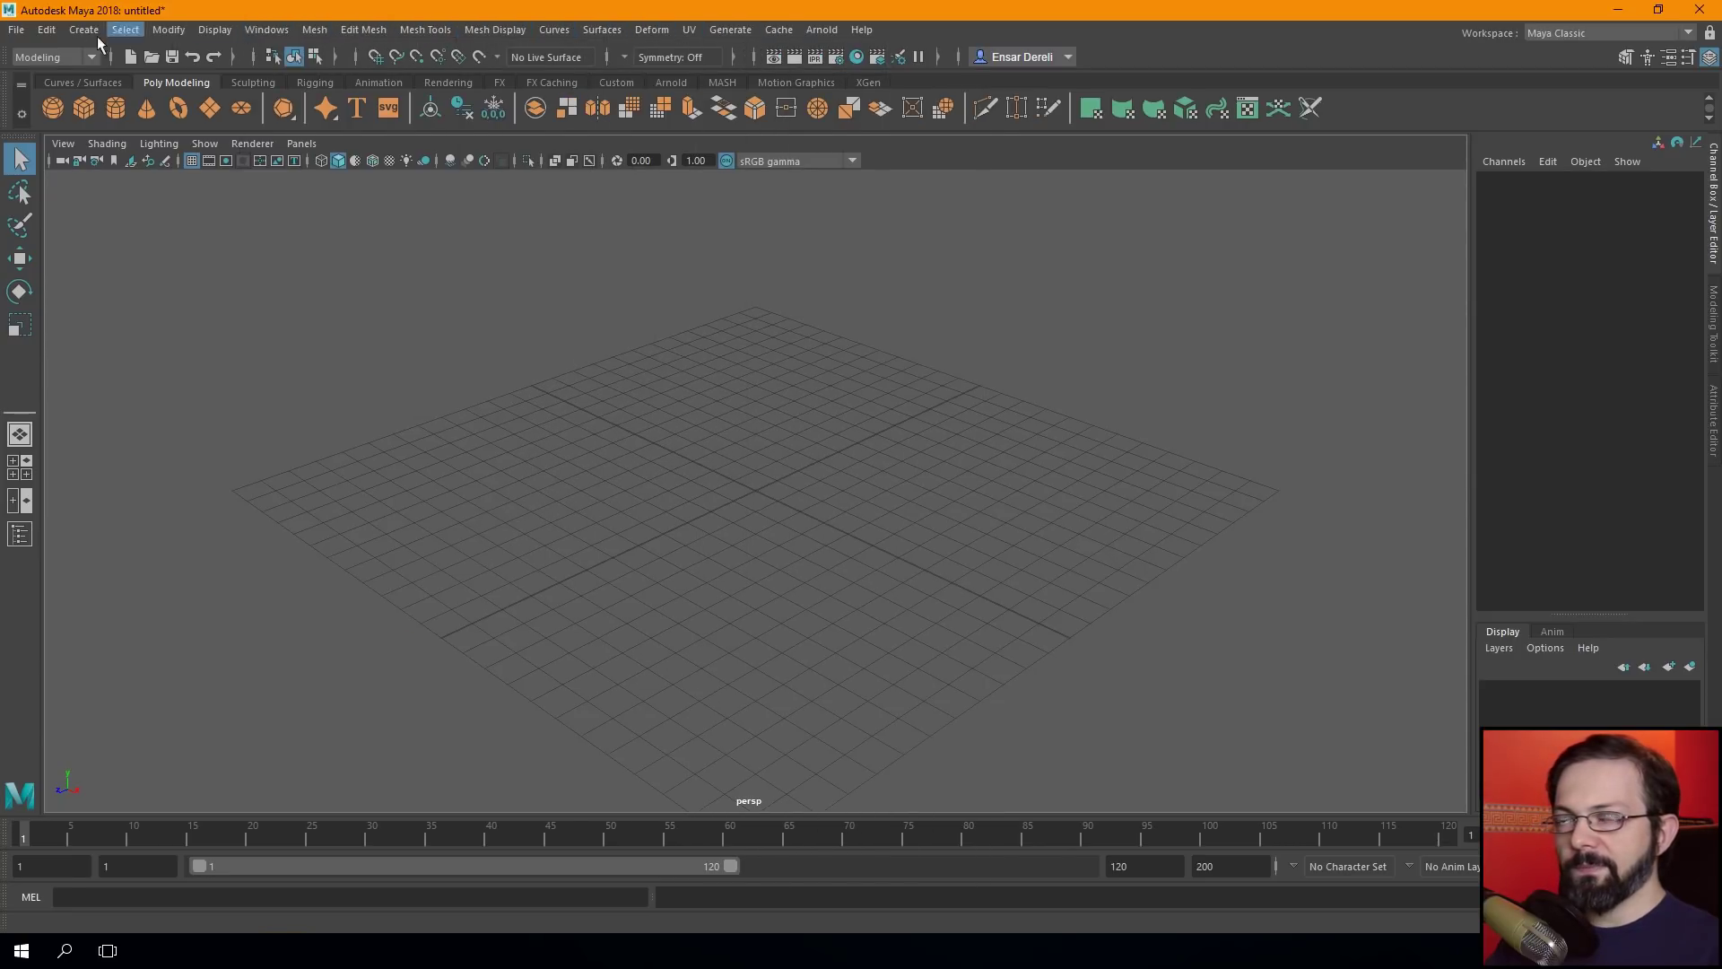
click(18, 29)
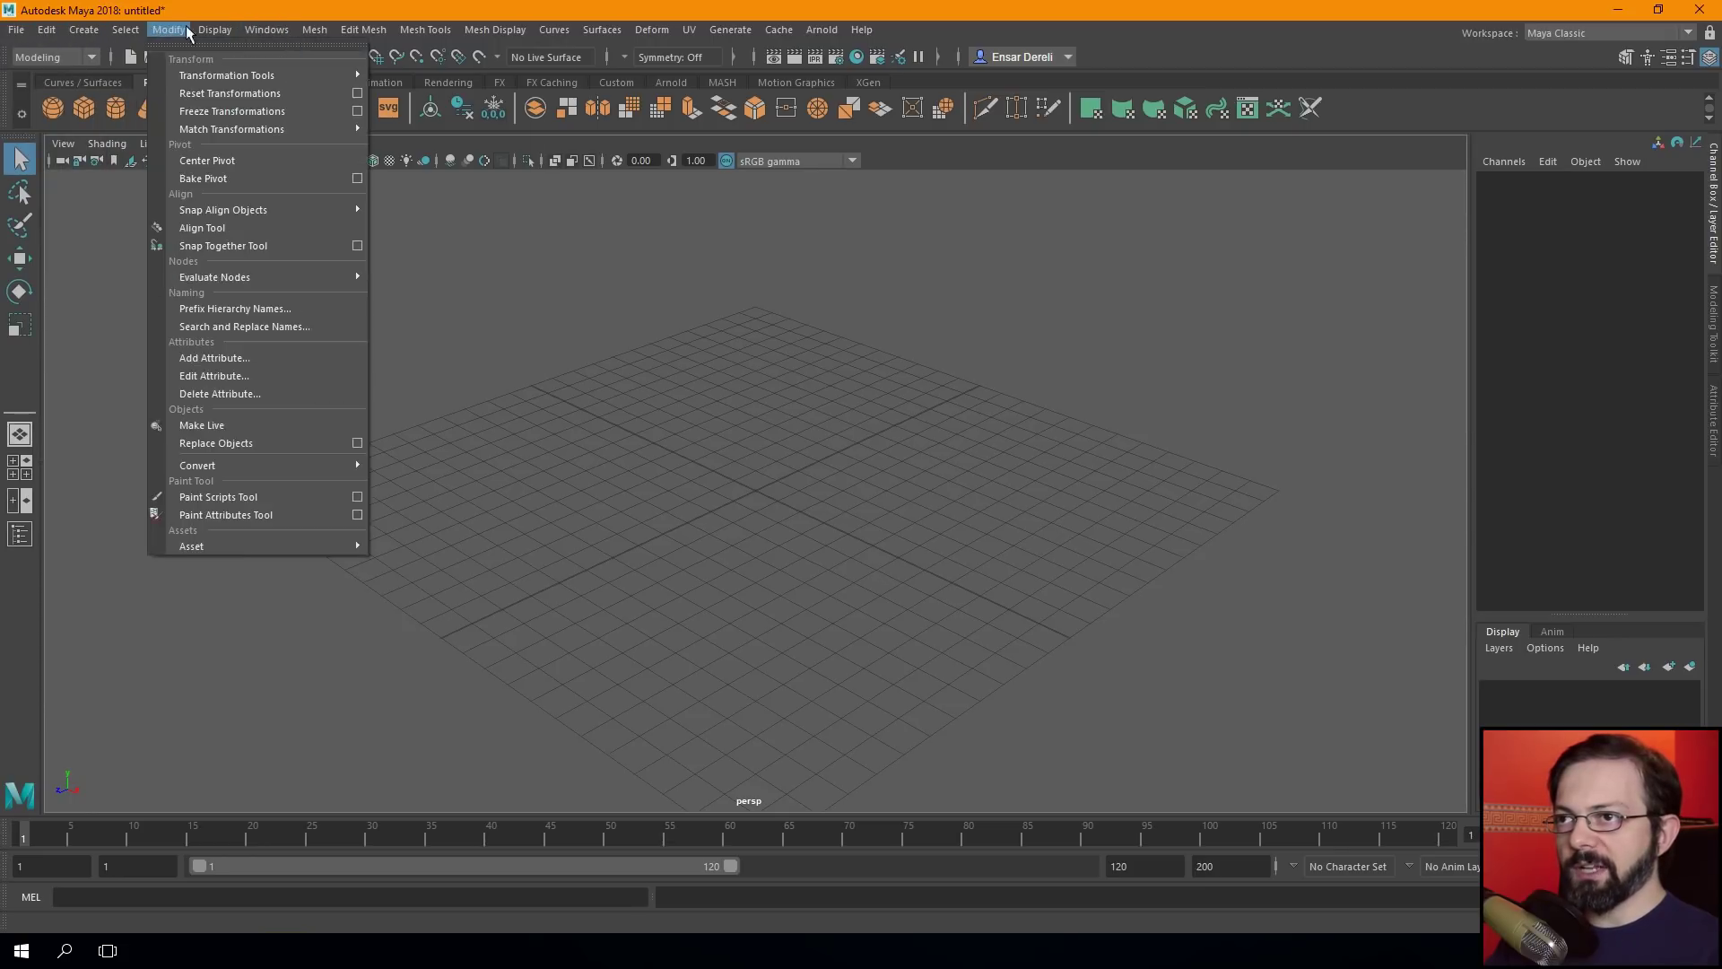
click(274, 29)
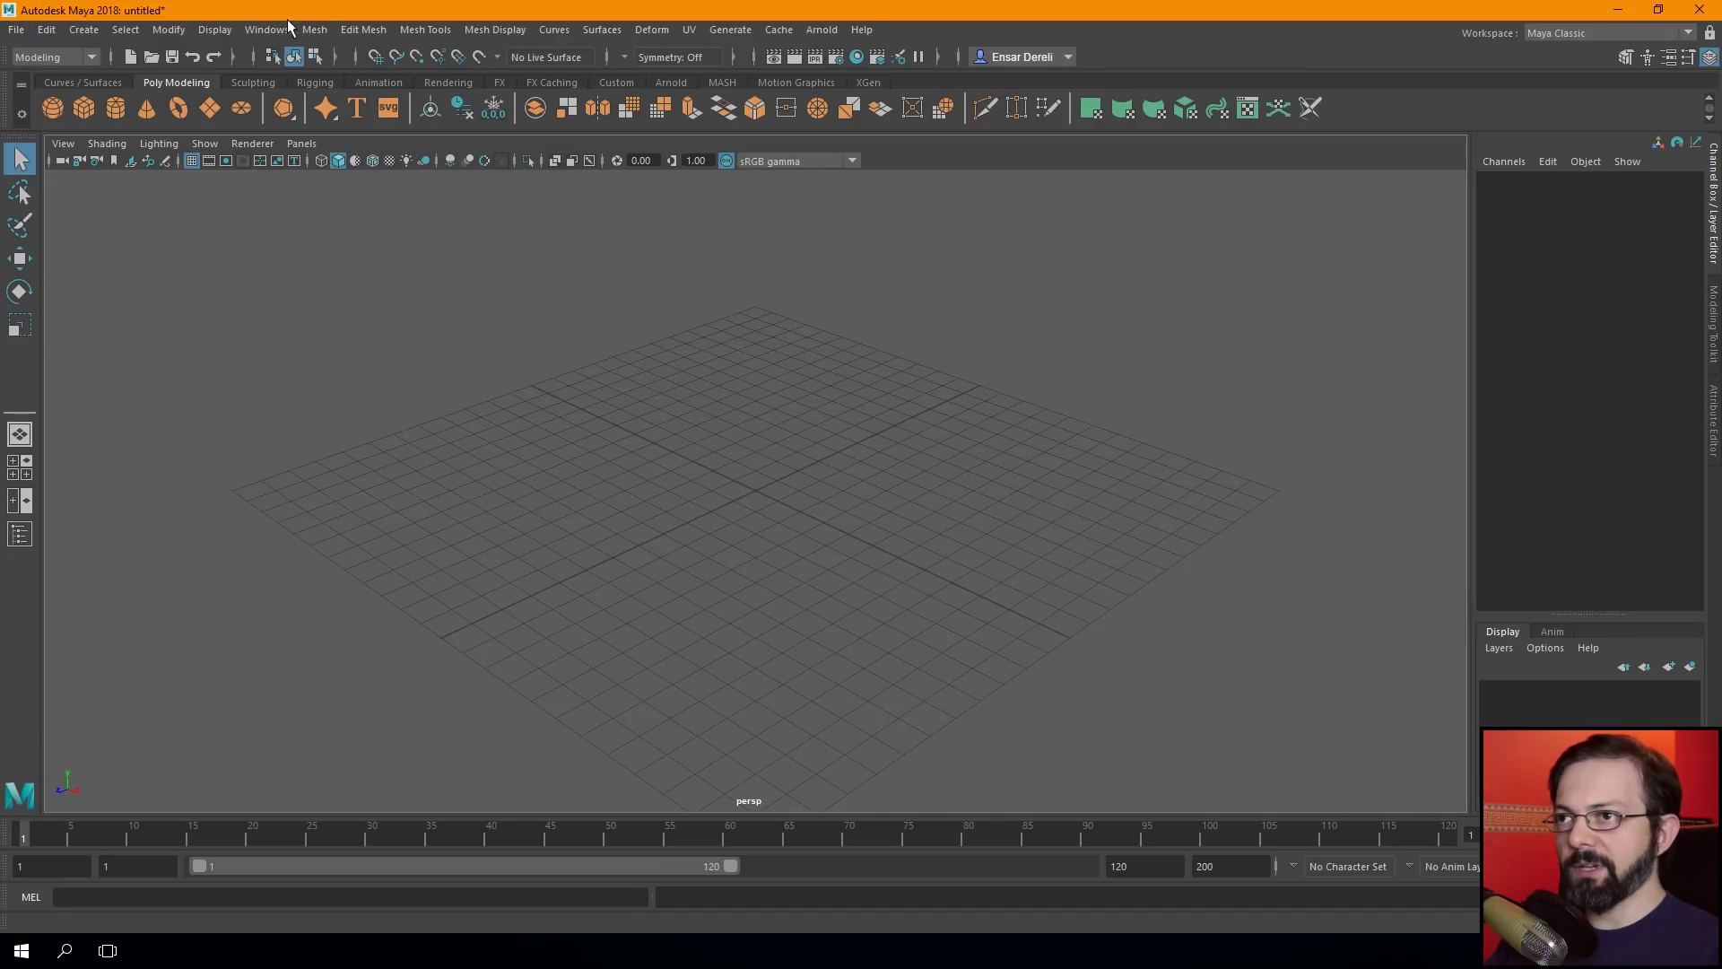
click(309, 30)
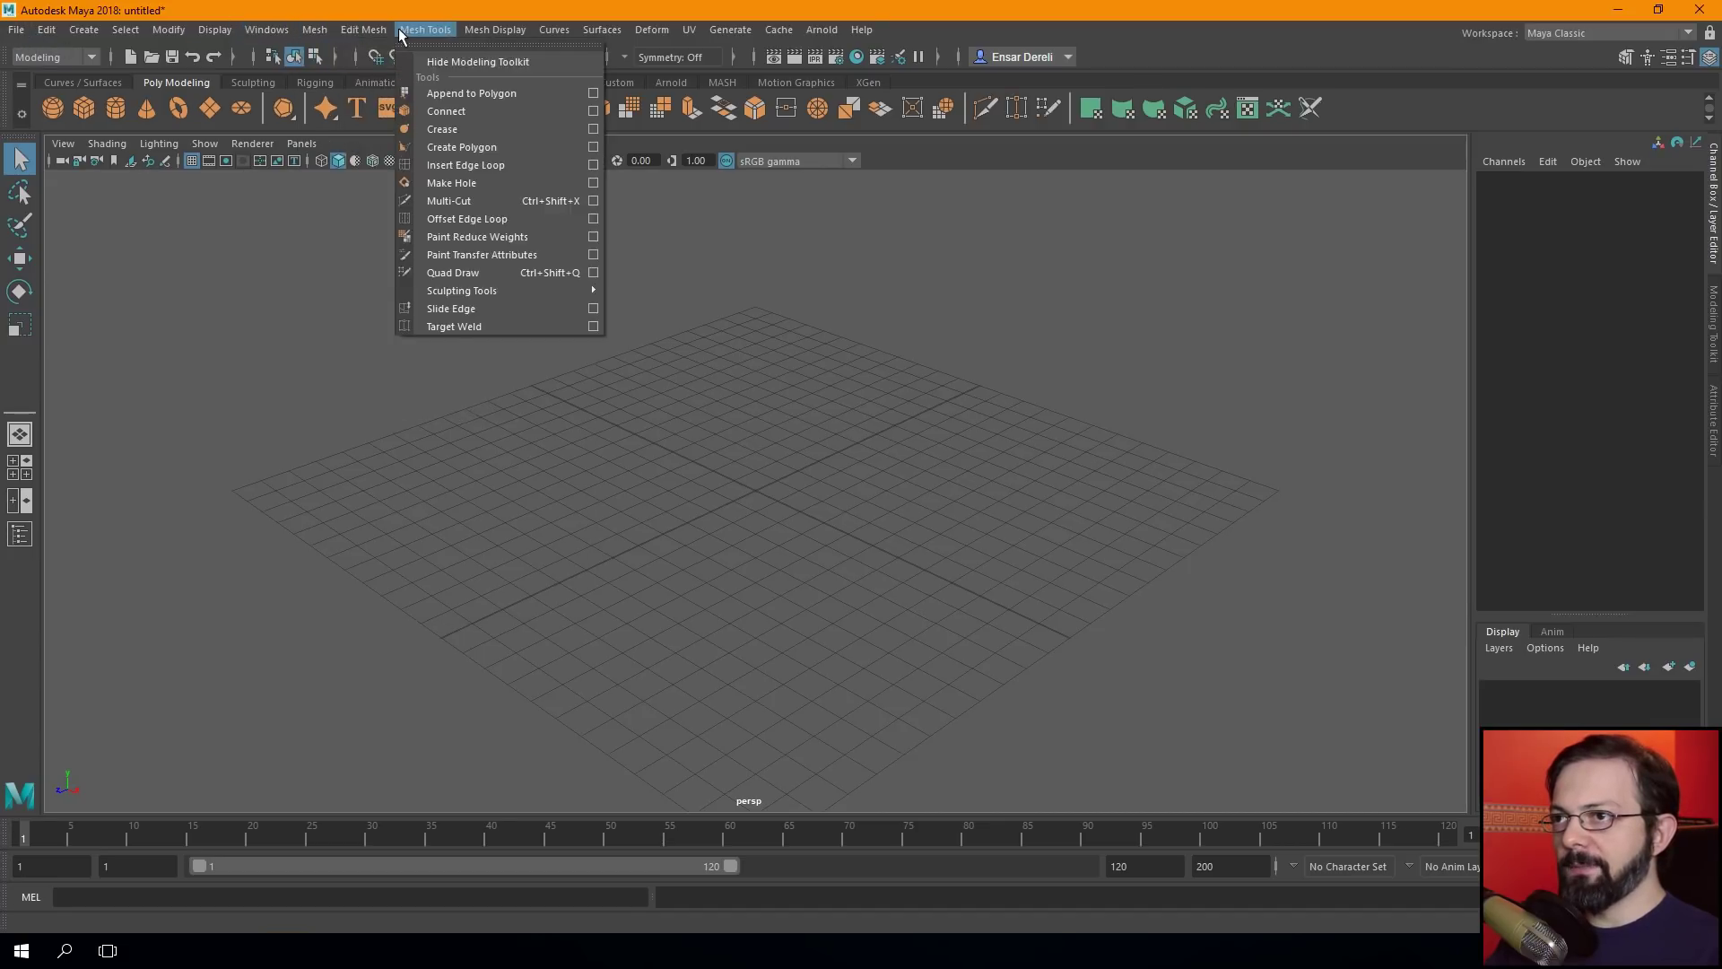
click(314, 30)
click(49, 58)
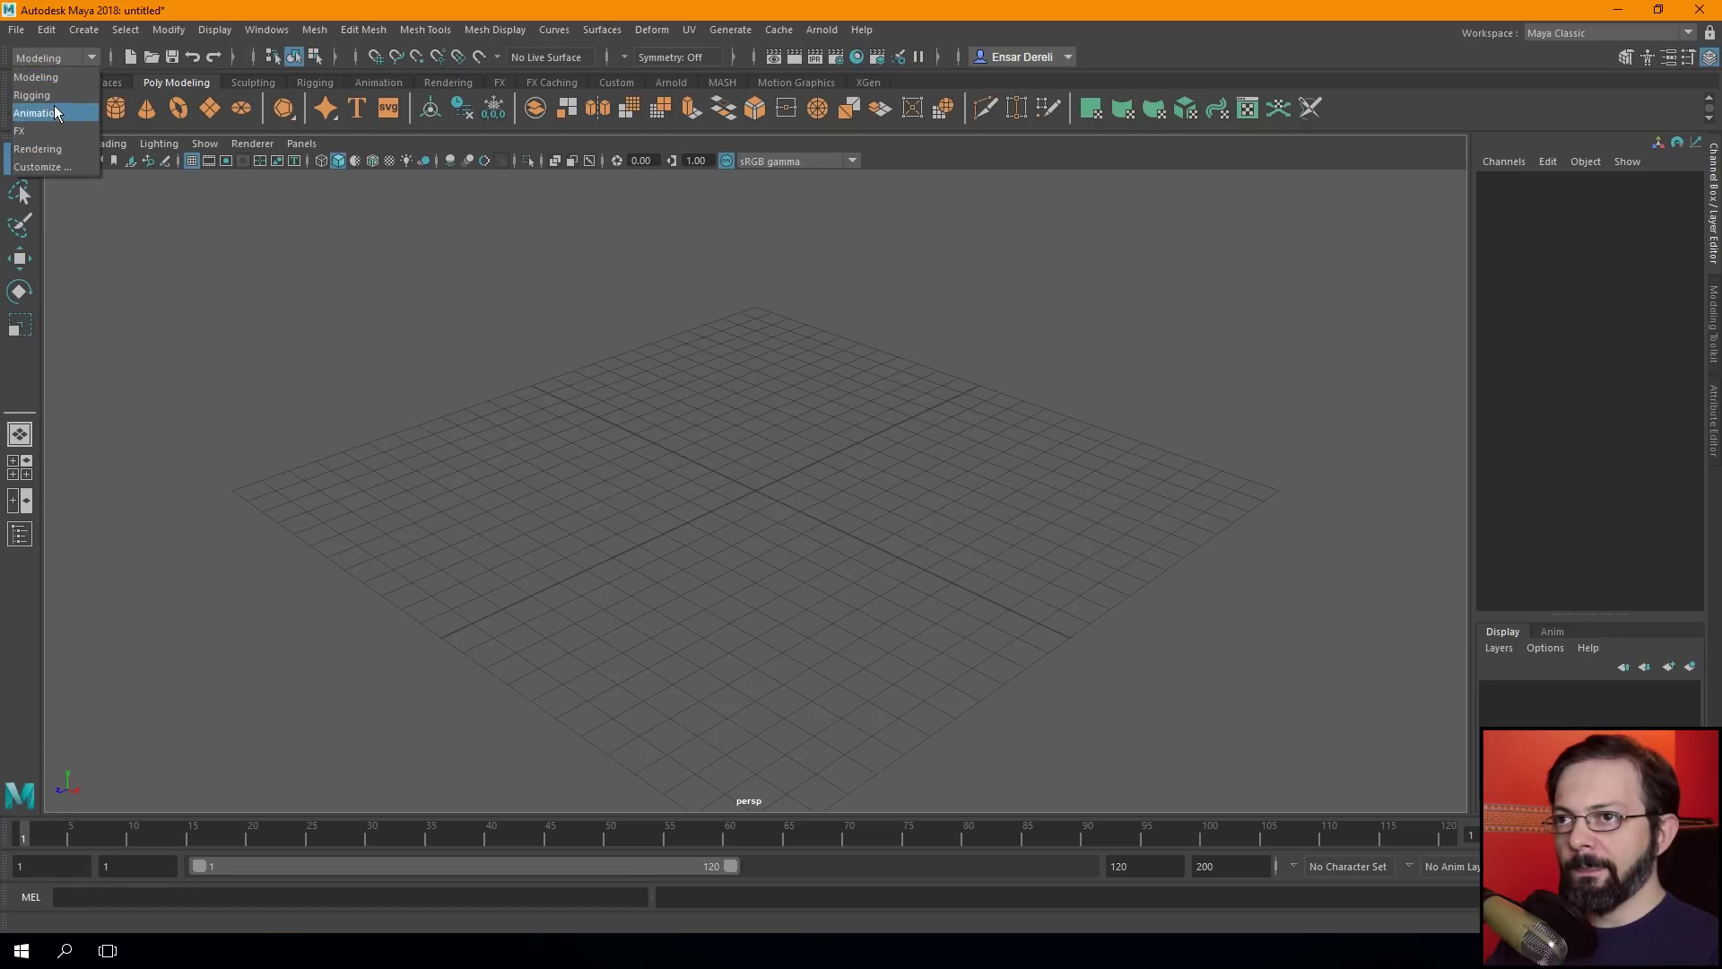
click(66, 66)
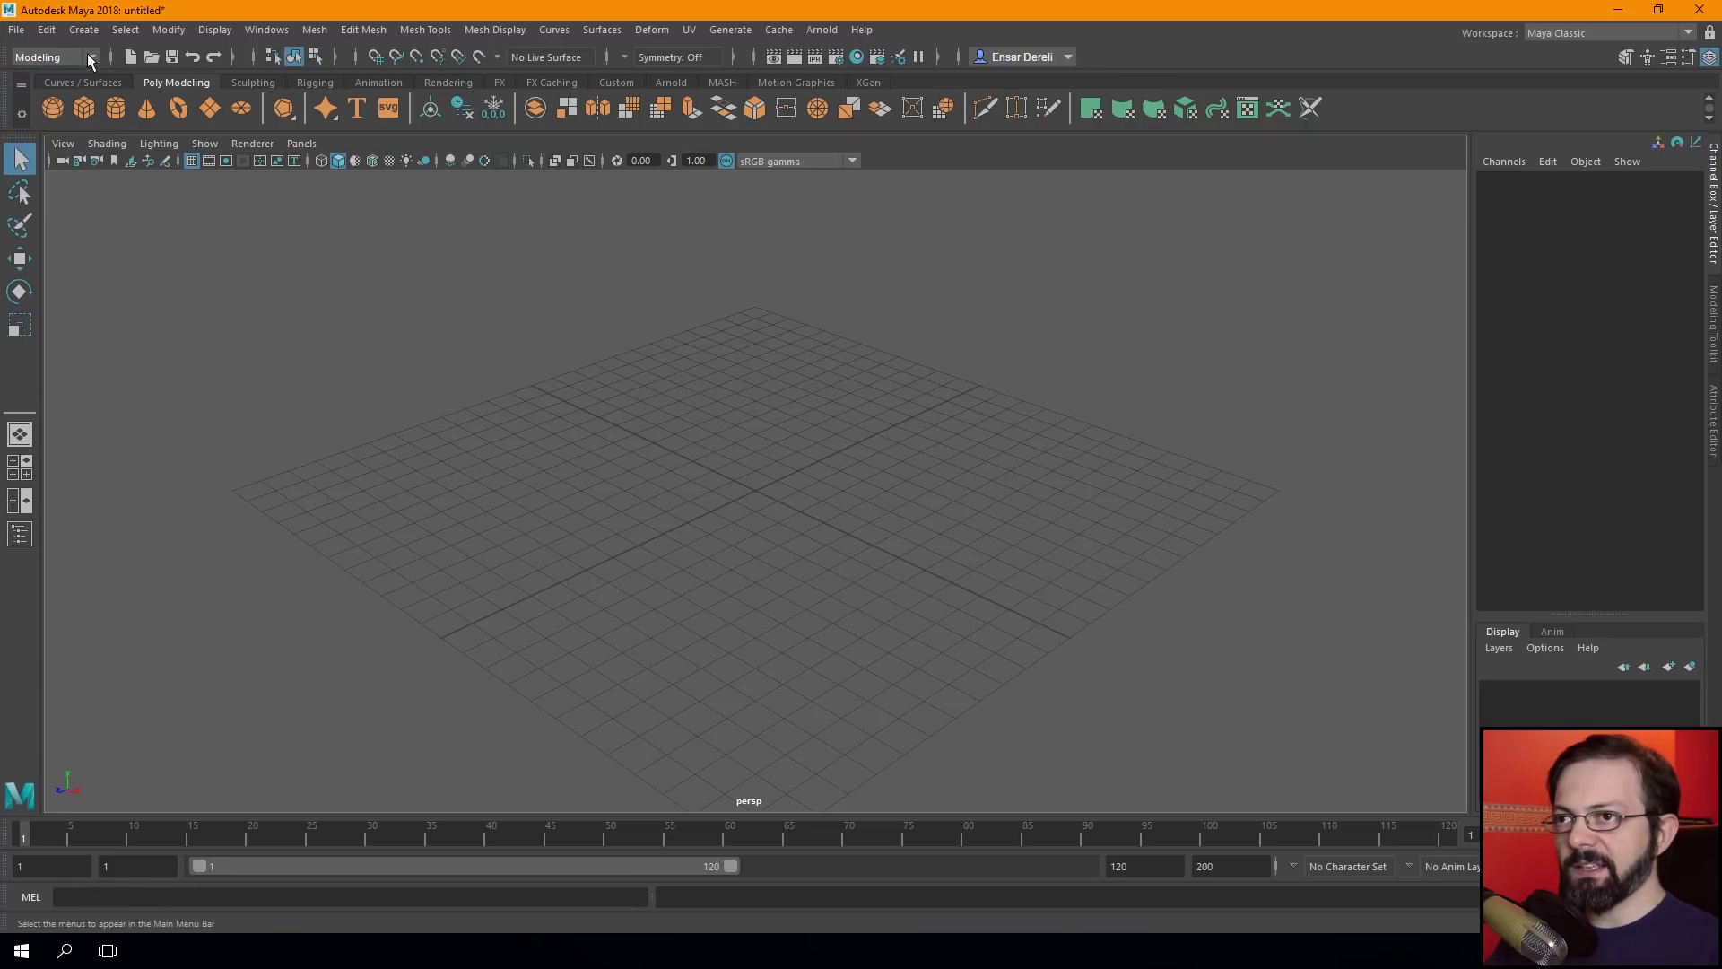
click(261, 31)
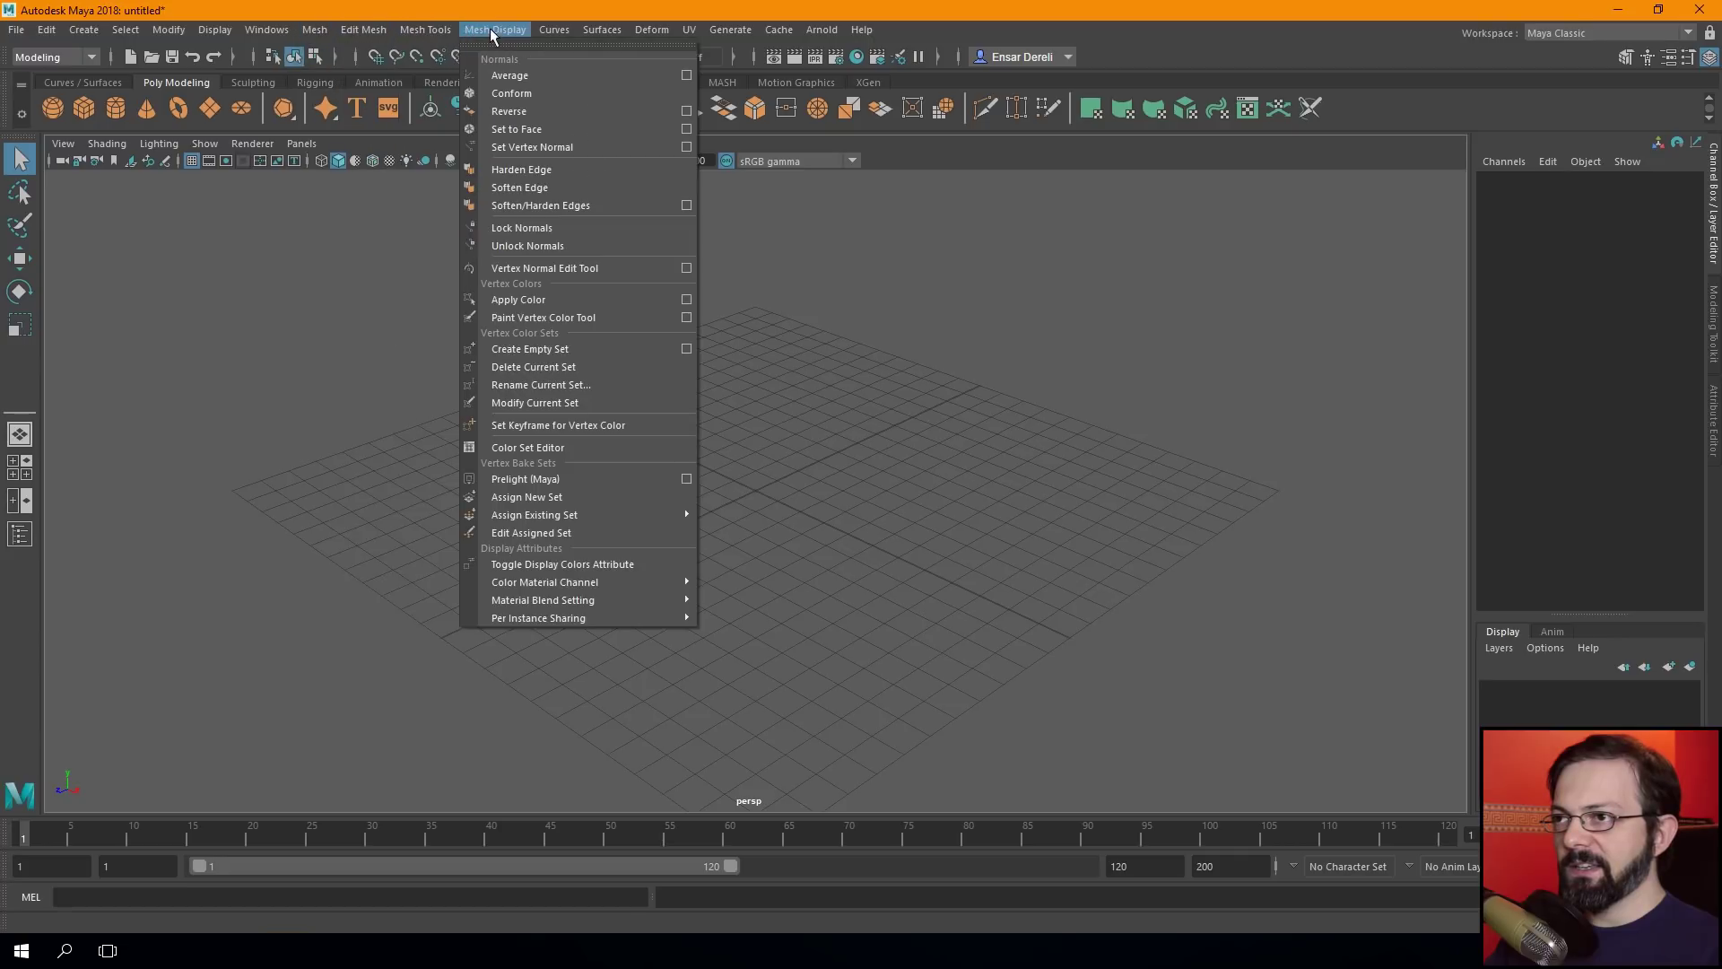
click(253, 34)
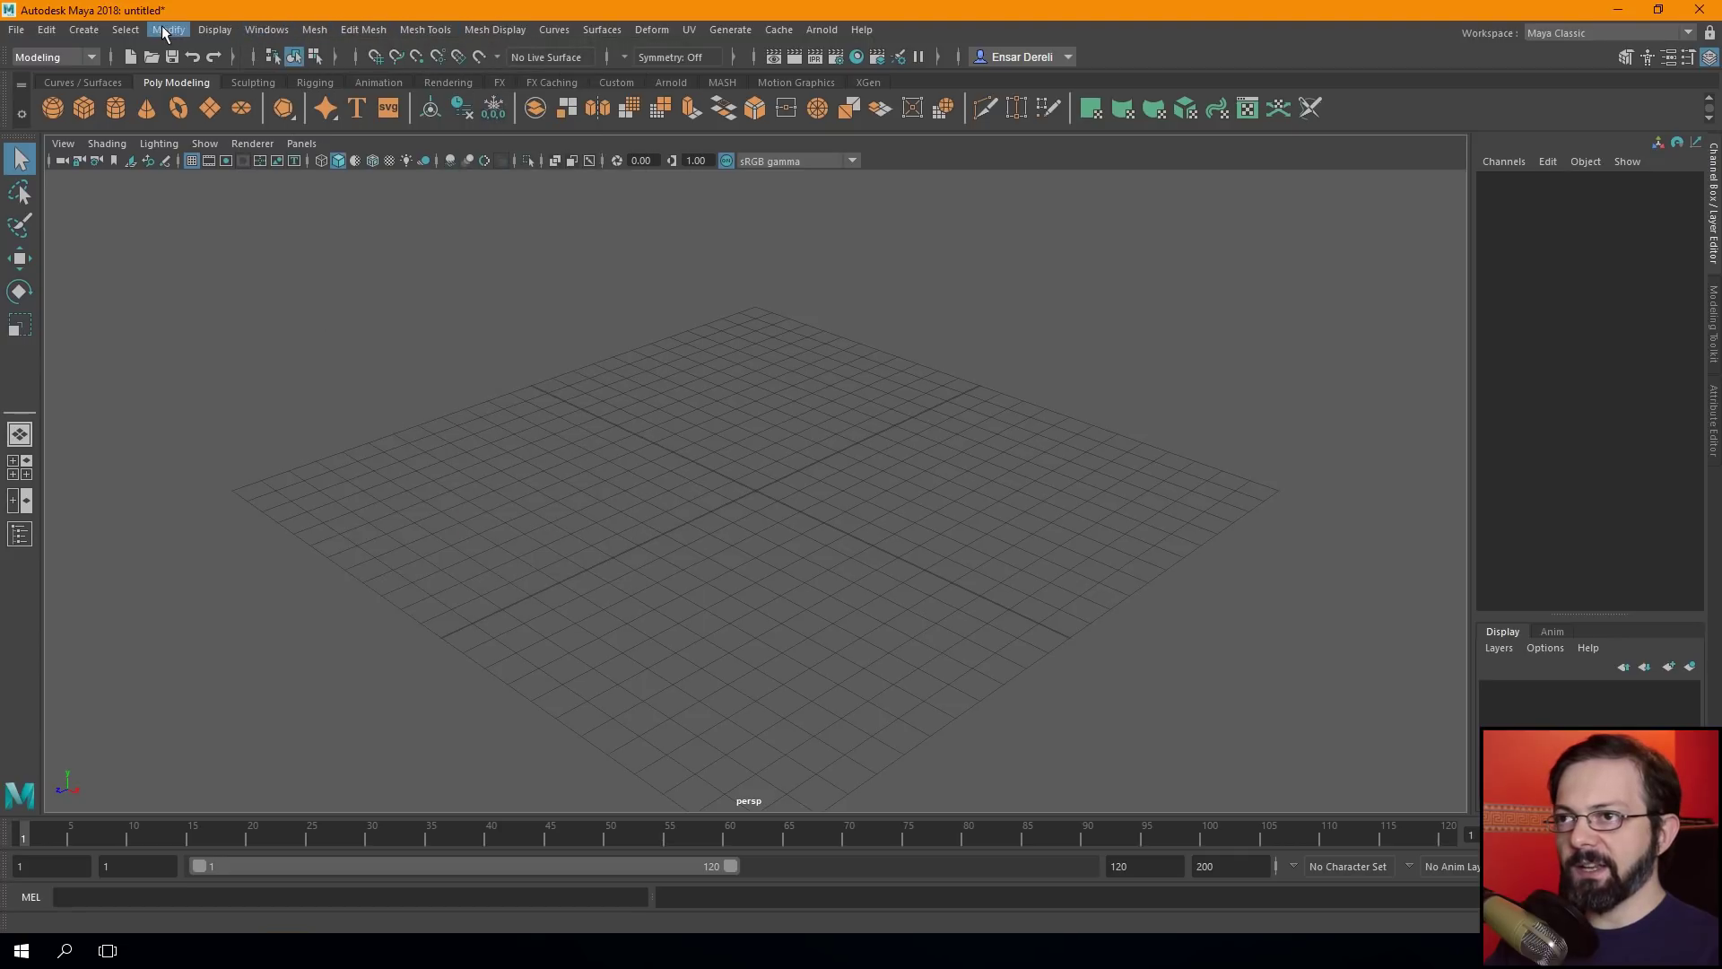
click(446, 32)
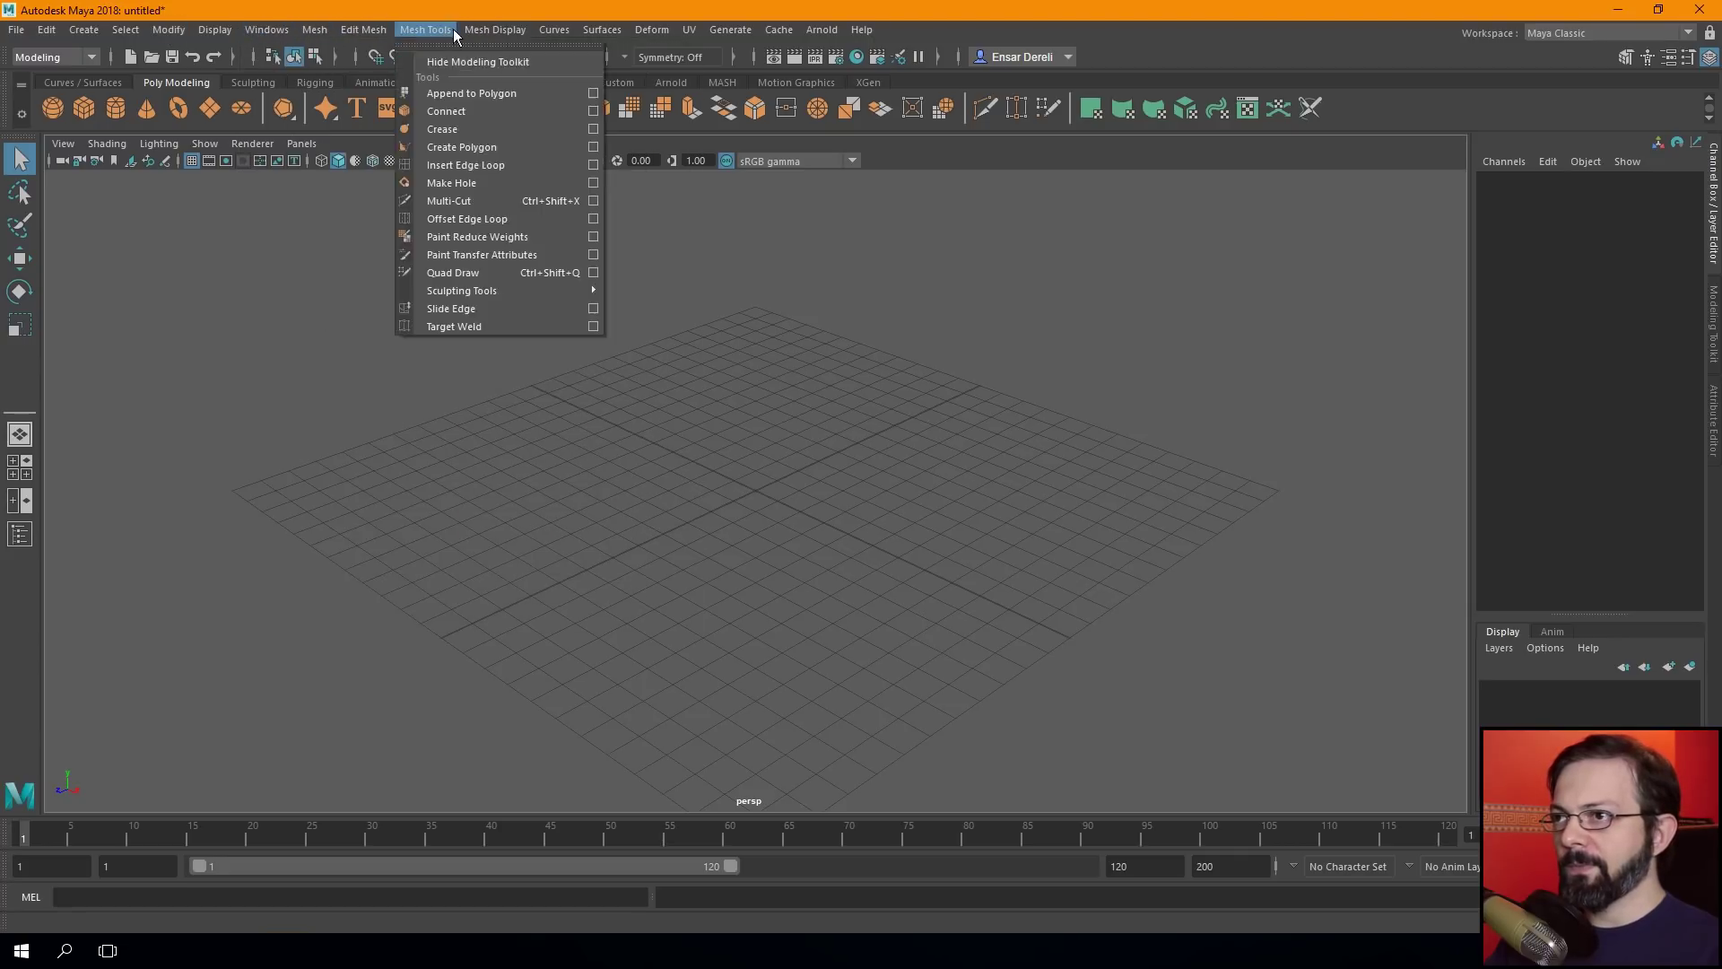
click(908, 31)
click(40, 58)
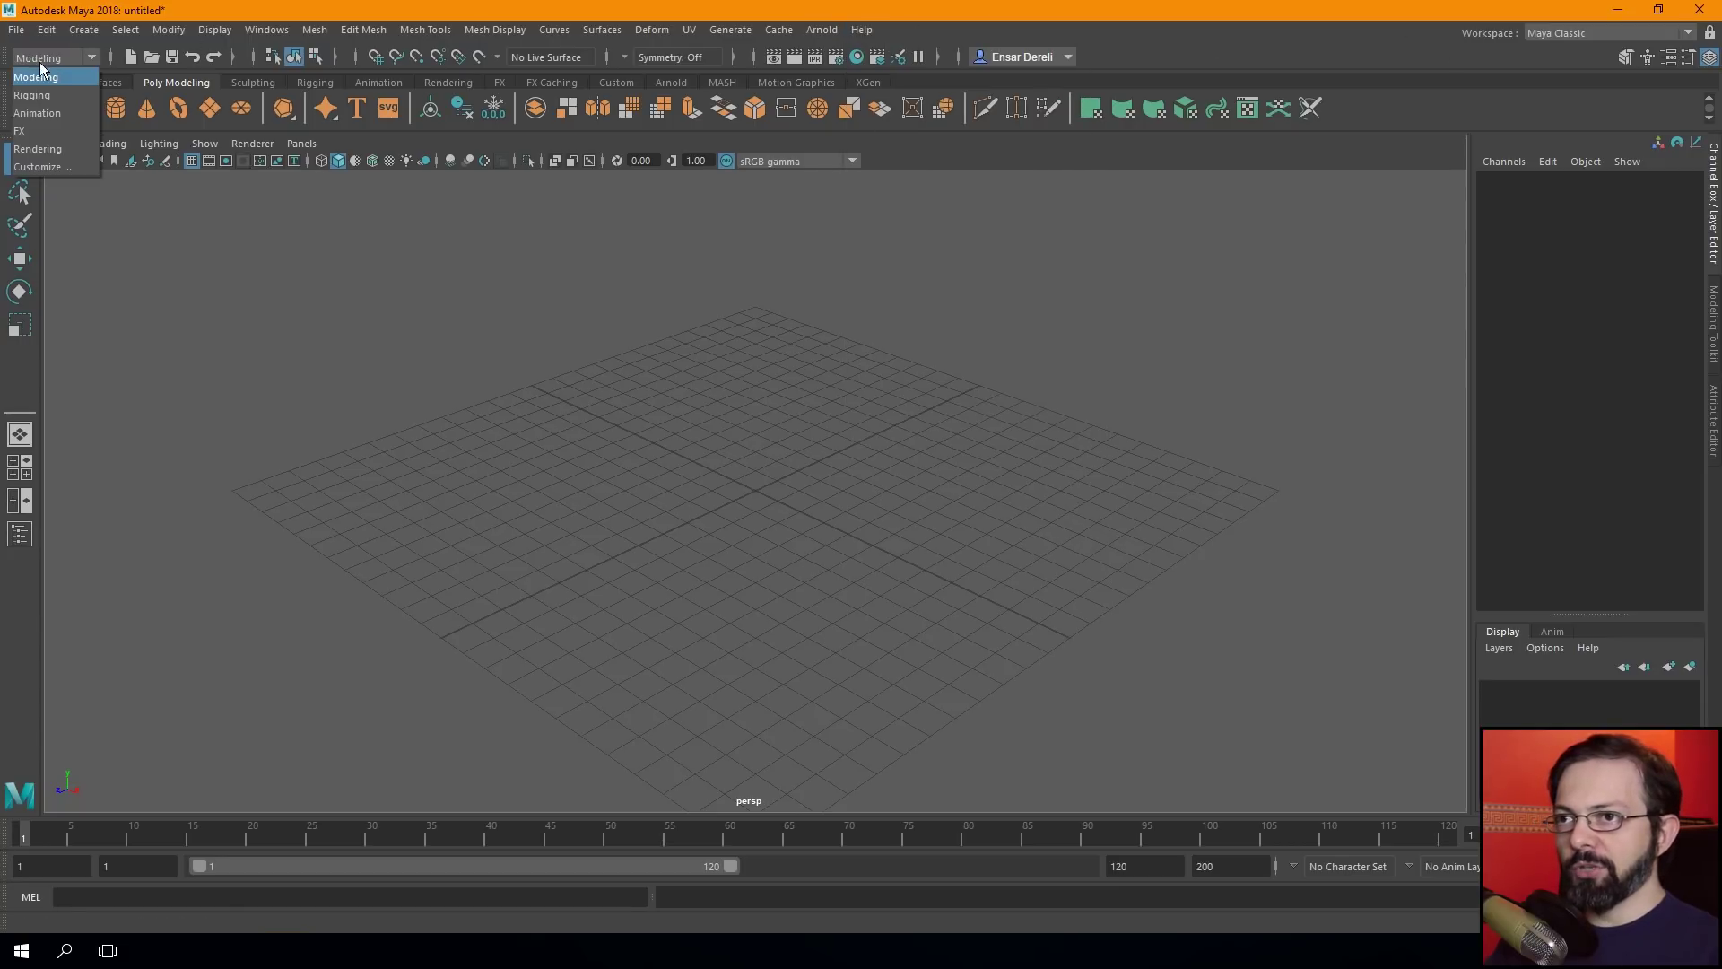
click(46, 97)
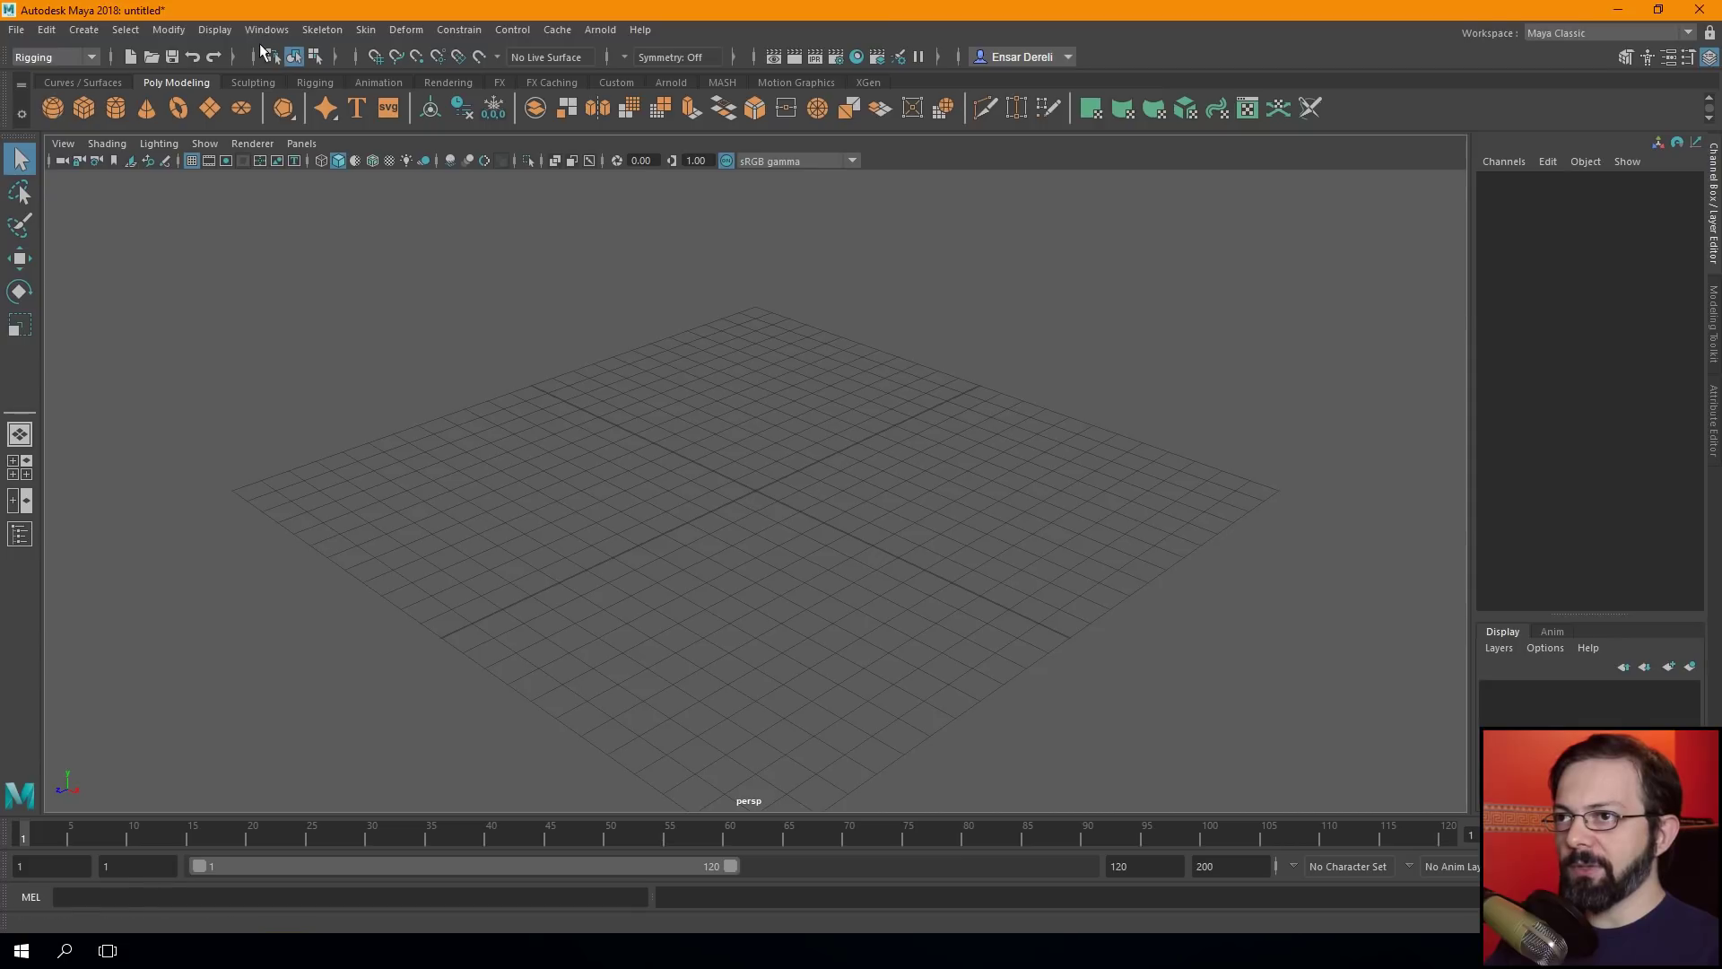
click(267, 30)
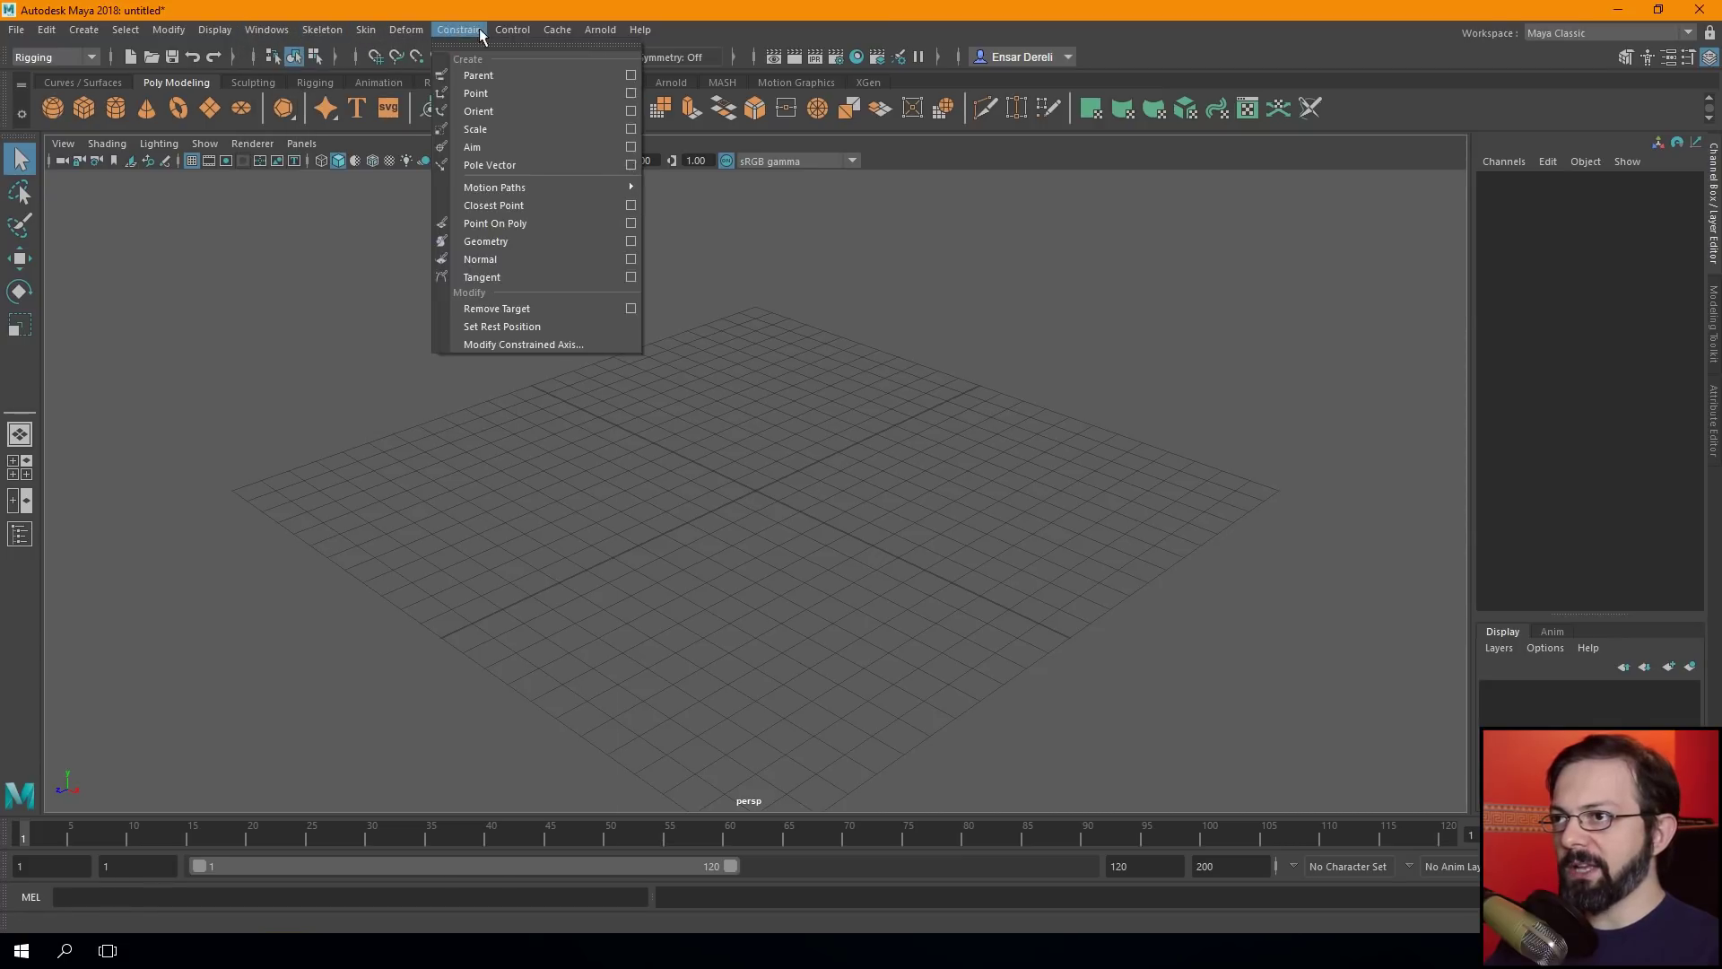
click(405, 30)
click(34, 56)
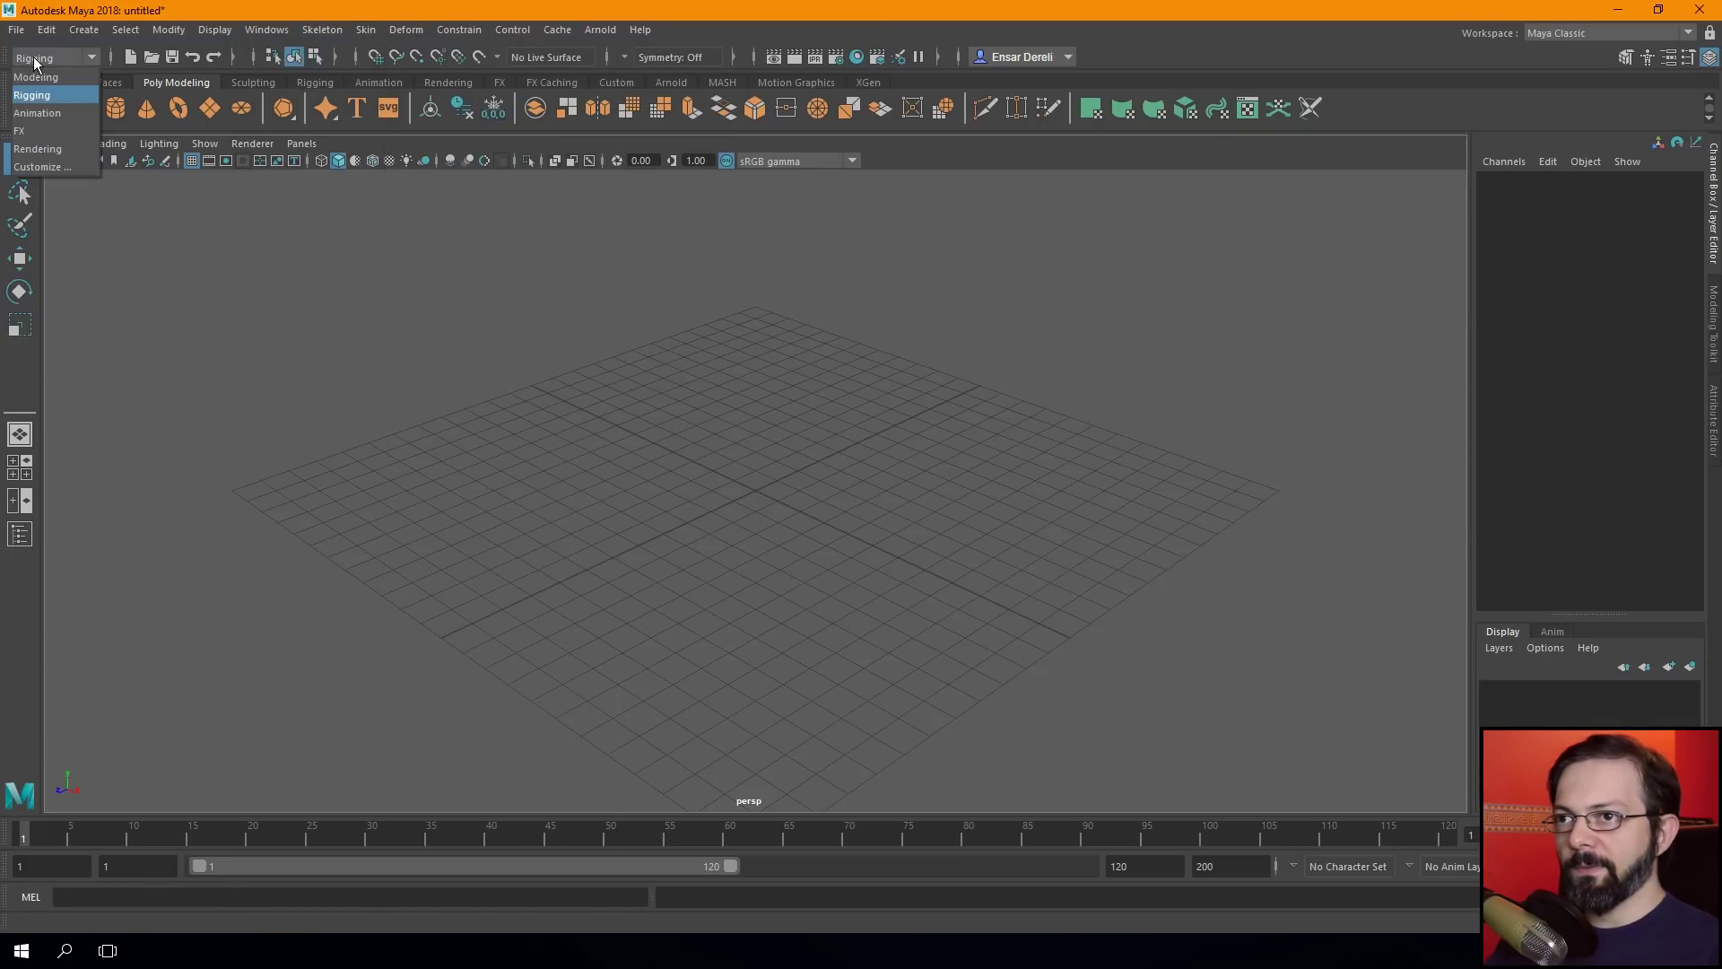
click(58, 115)
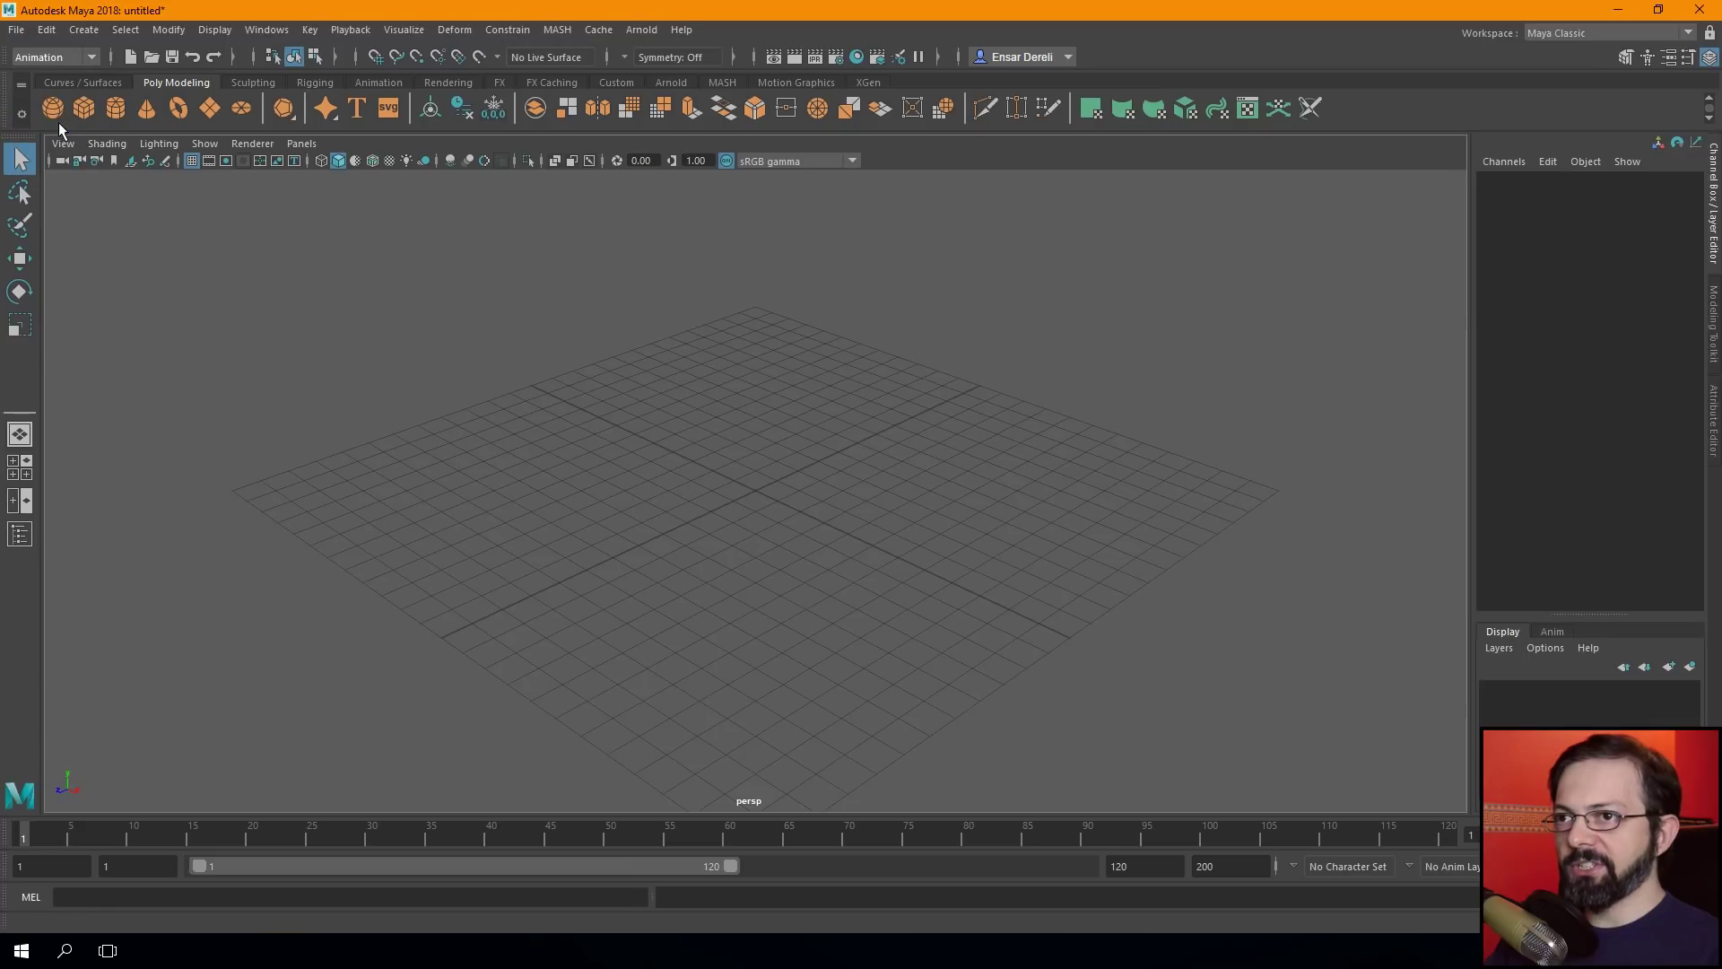
click(291, 30)
mouse_move(597, 29)
click(340, 23)
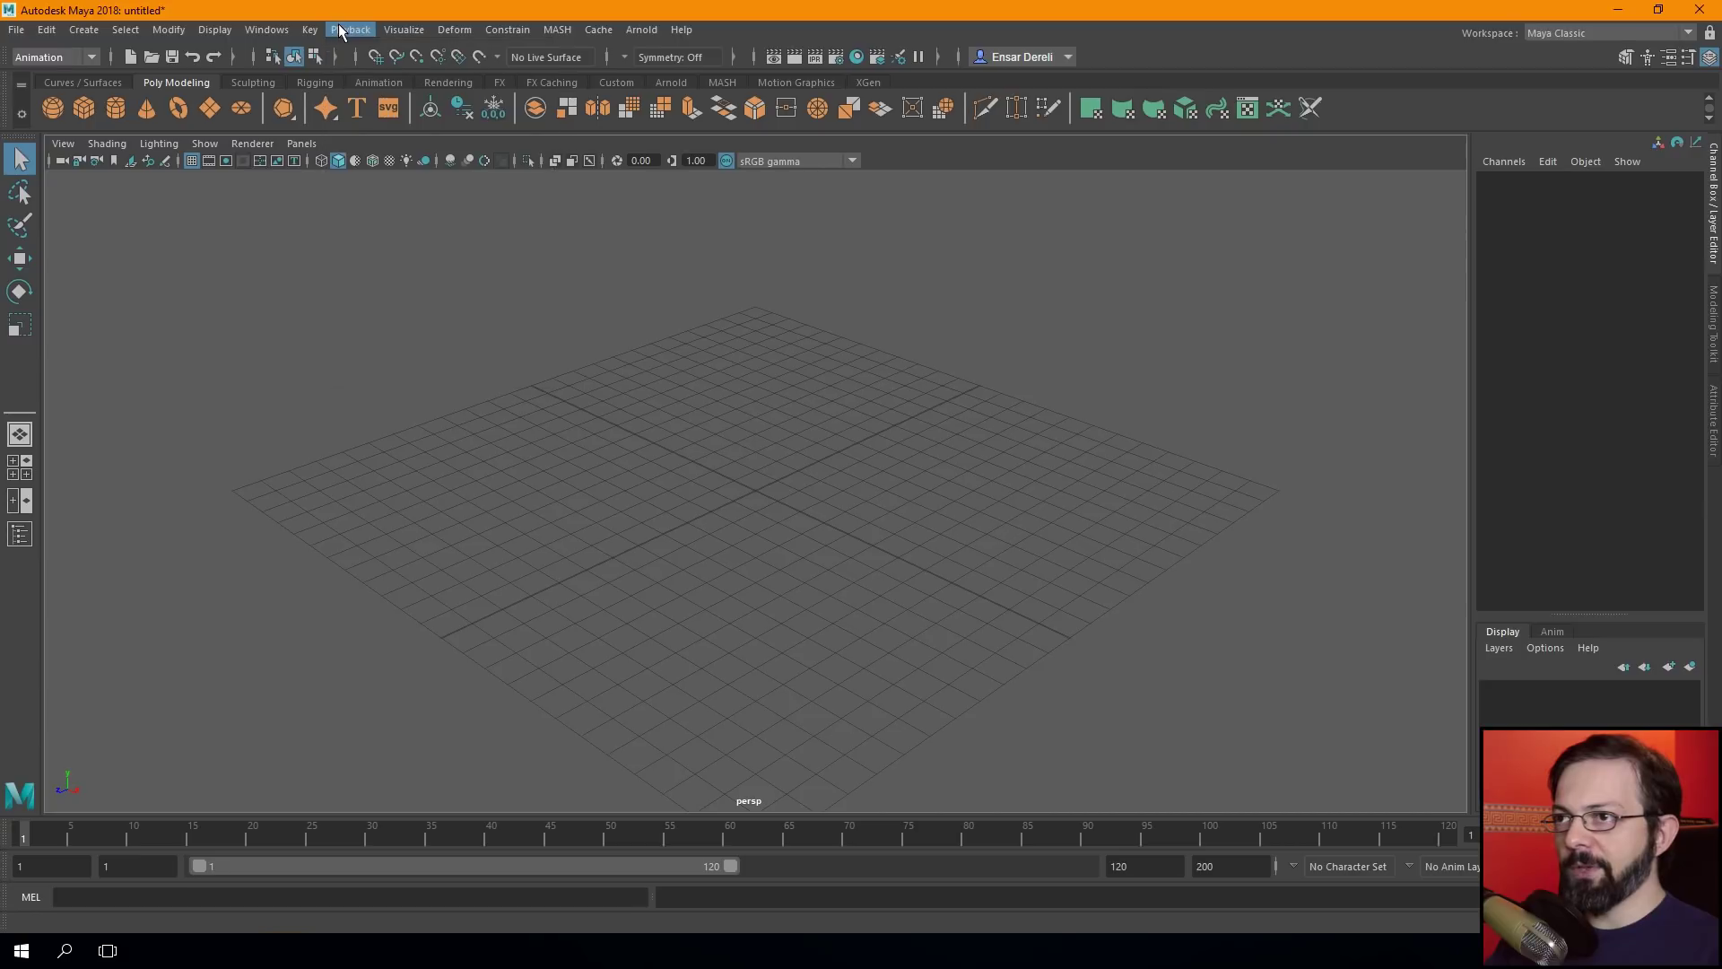
click(65, 55)
click(55, 131)
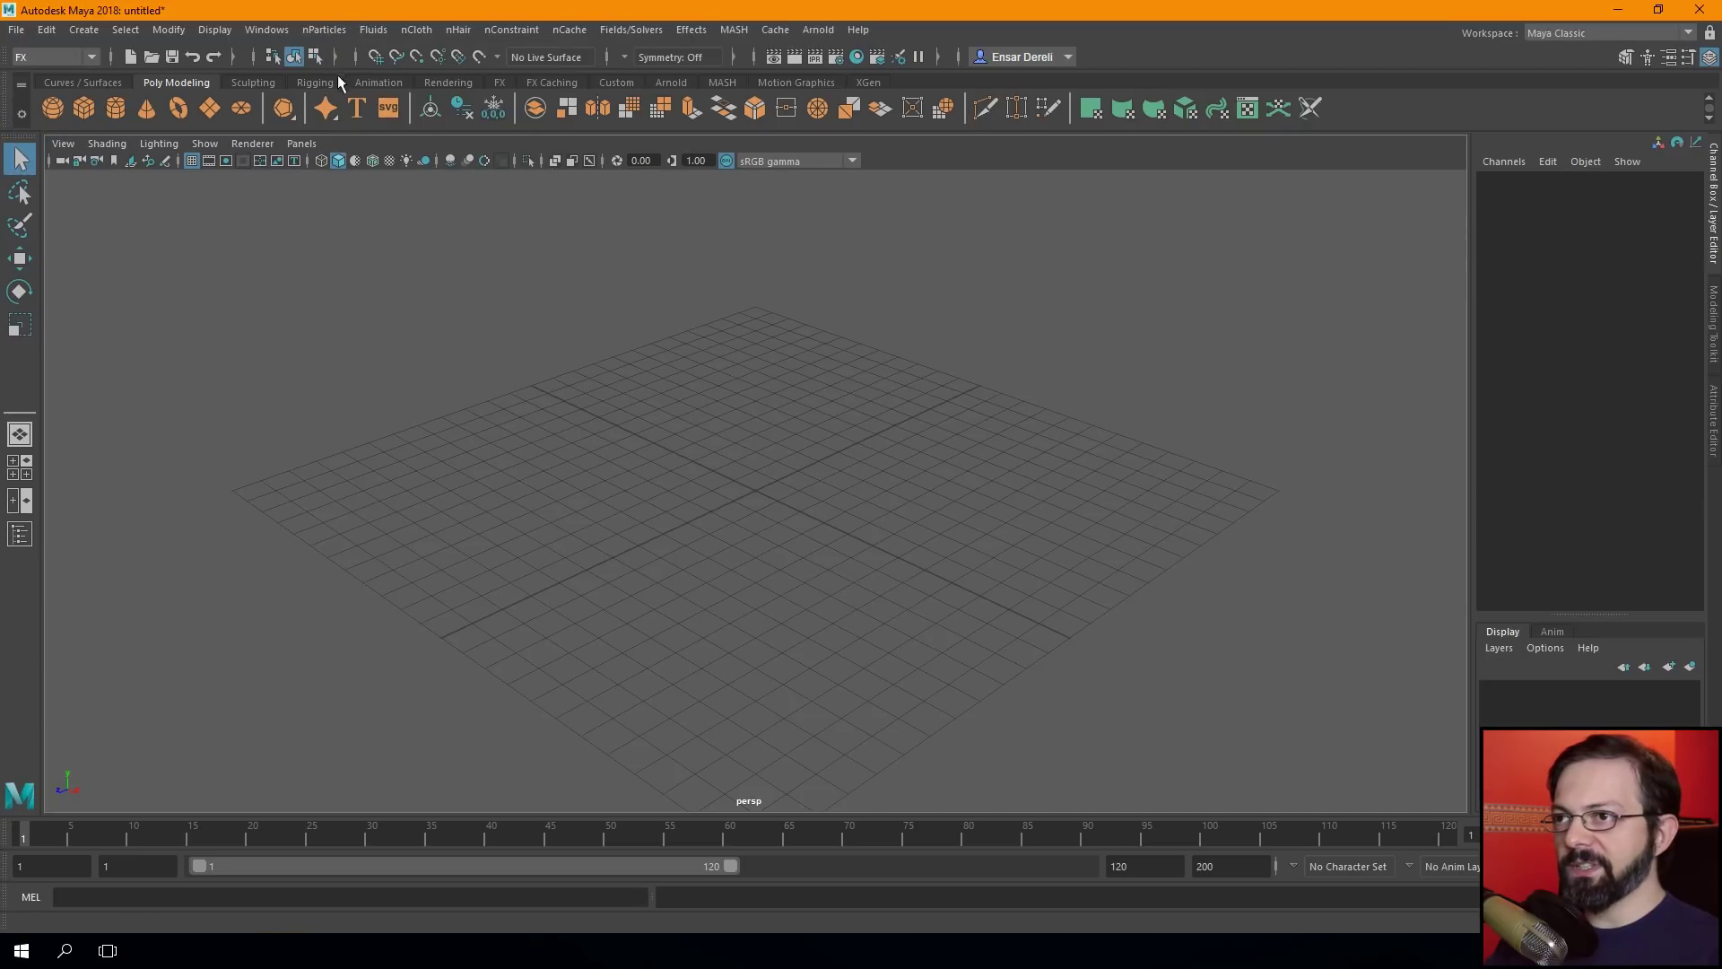
click(336, 25)
click(772, 31)
click(50, 40)
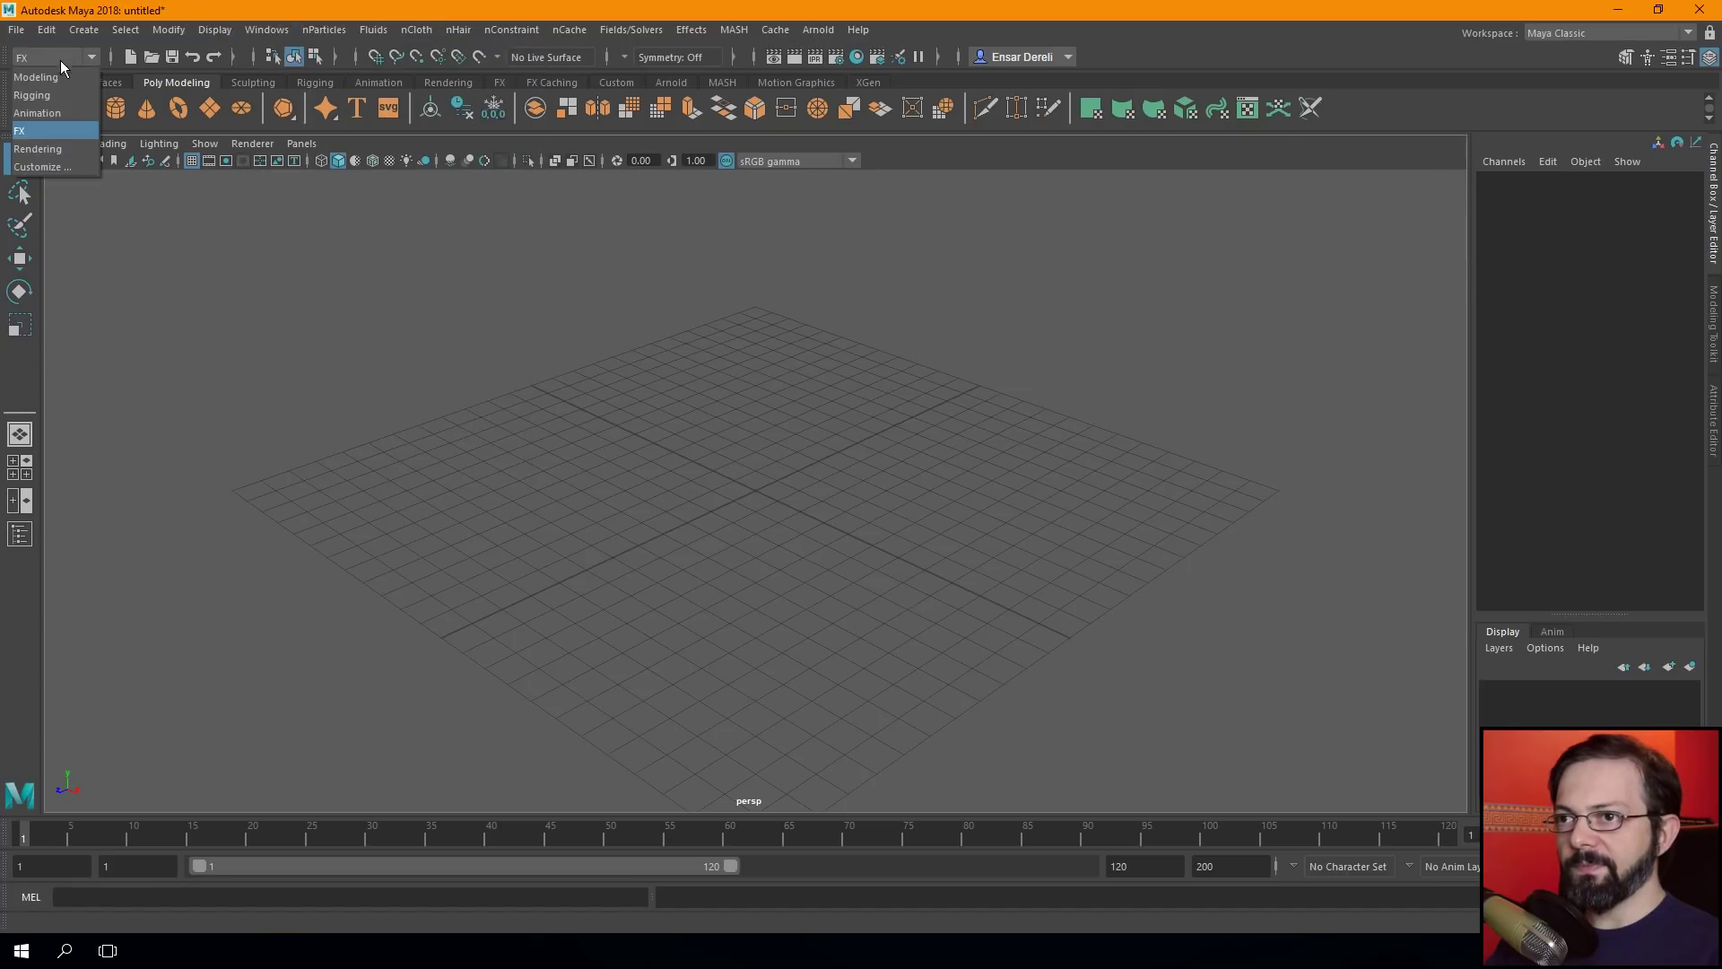
click(65, 151)
click(332, 30)
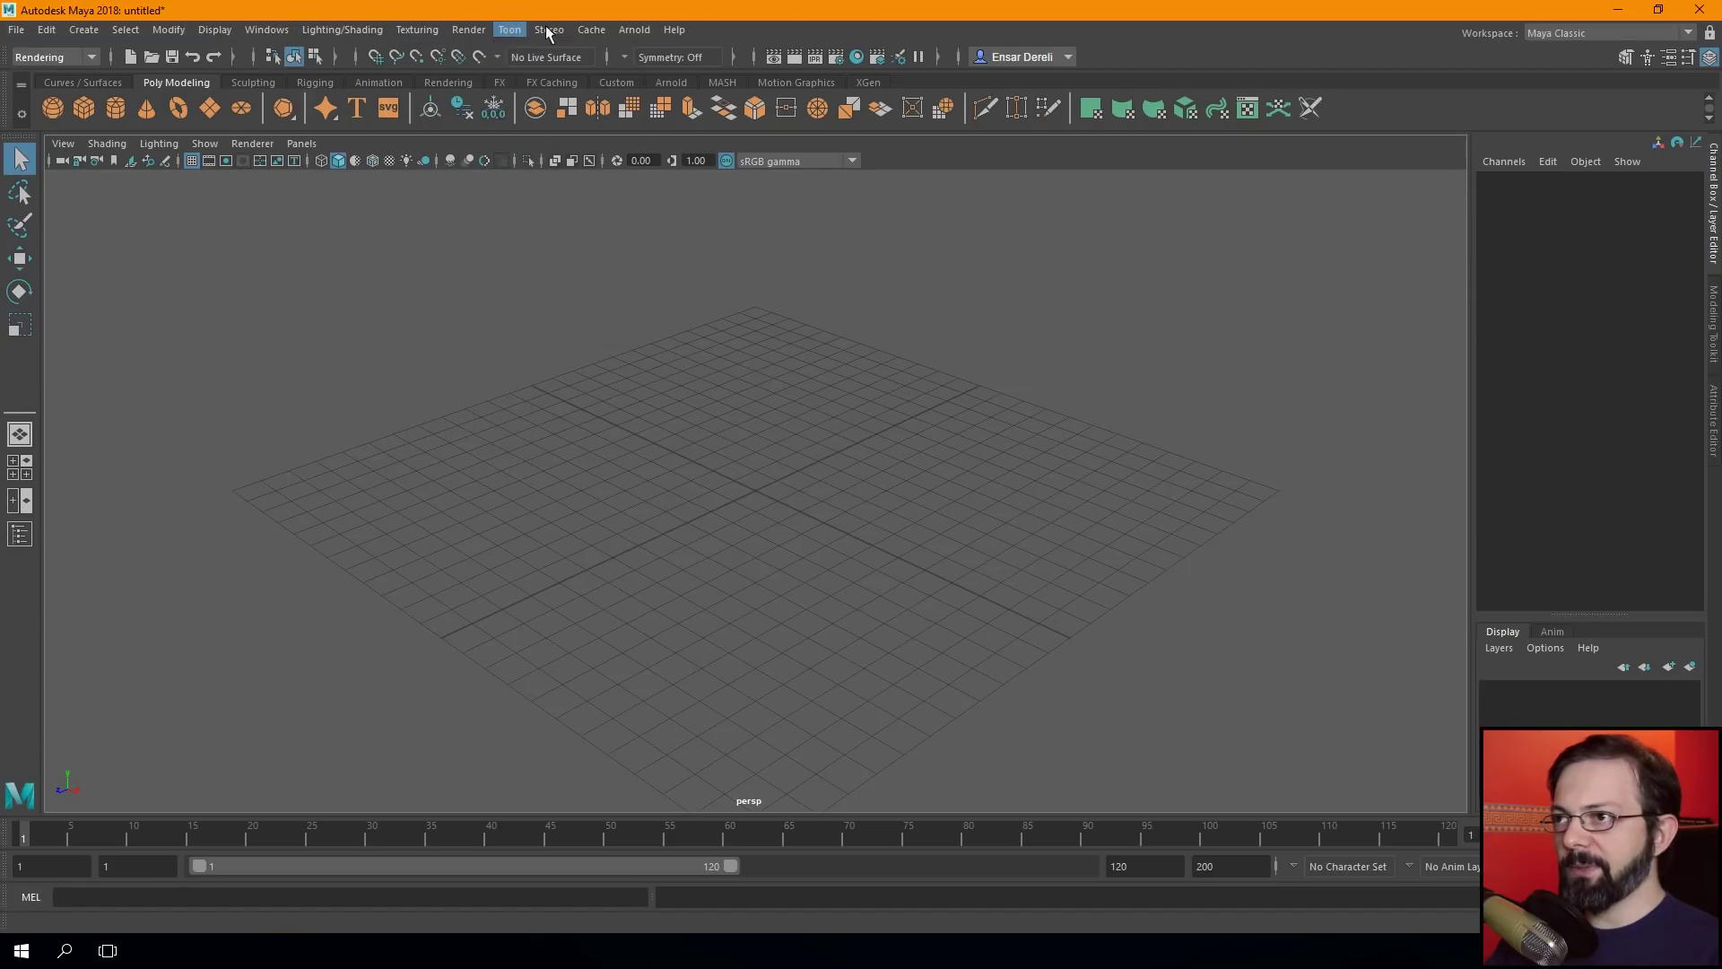
click(73, 45)
click(66, 72)
click(316, 30)
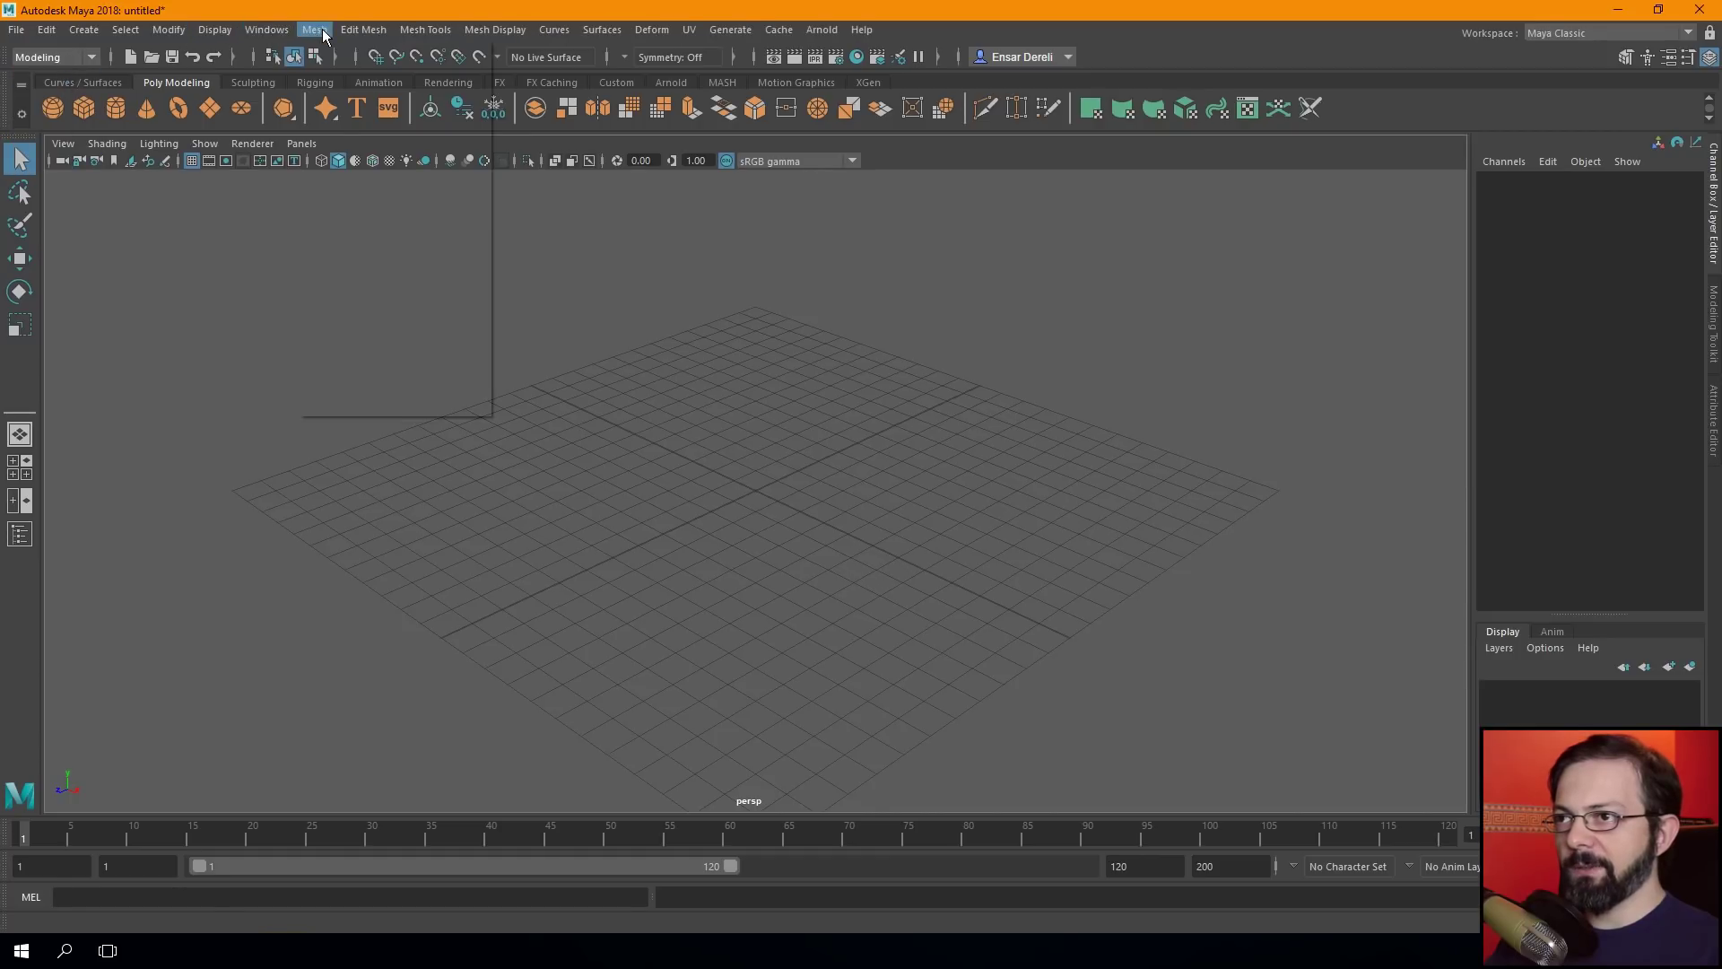
click(608, 30)
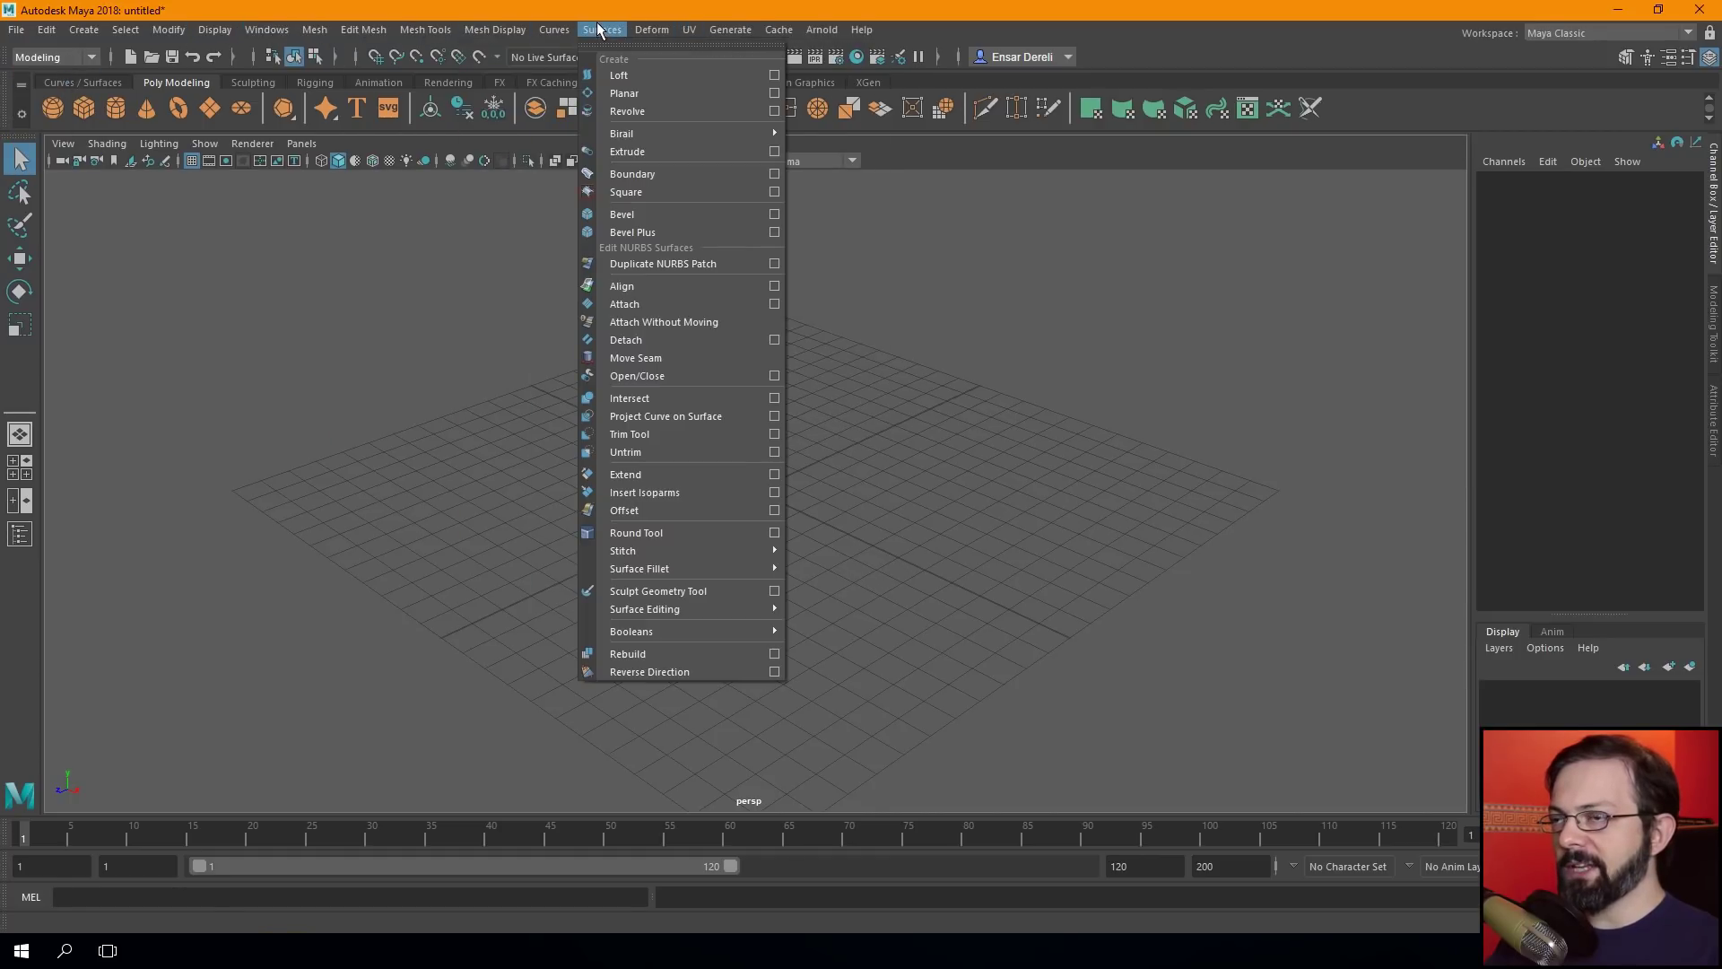
click(599, 30)
click(266, 30)
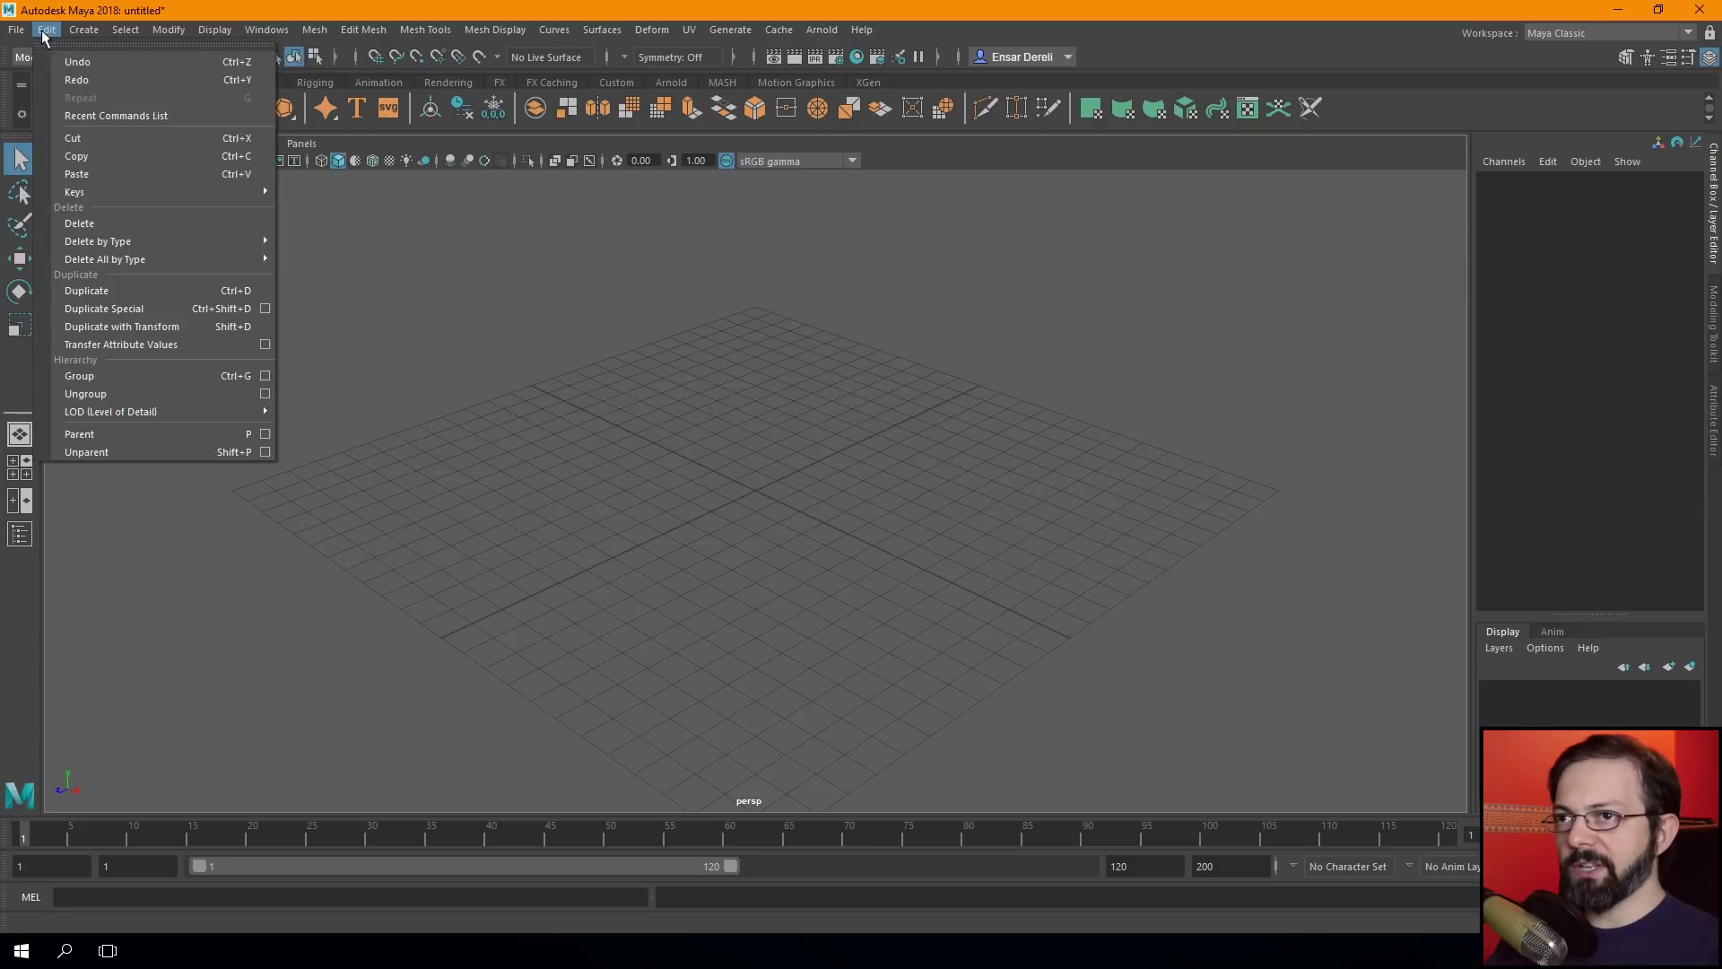
click(286, 29)
click(323, 29)
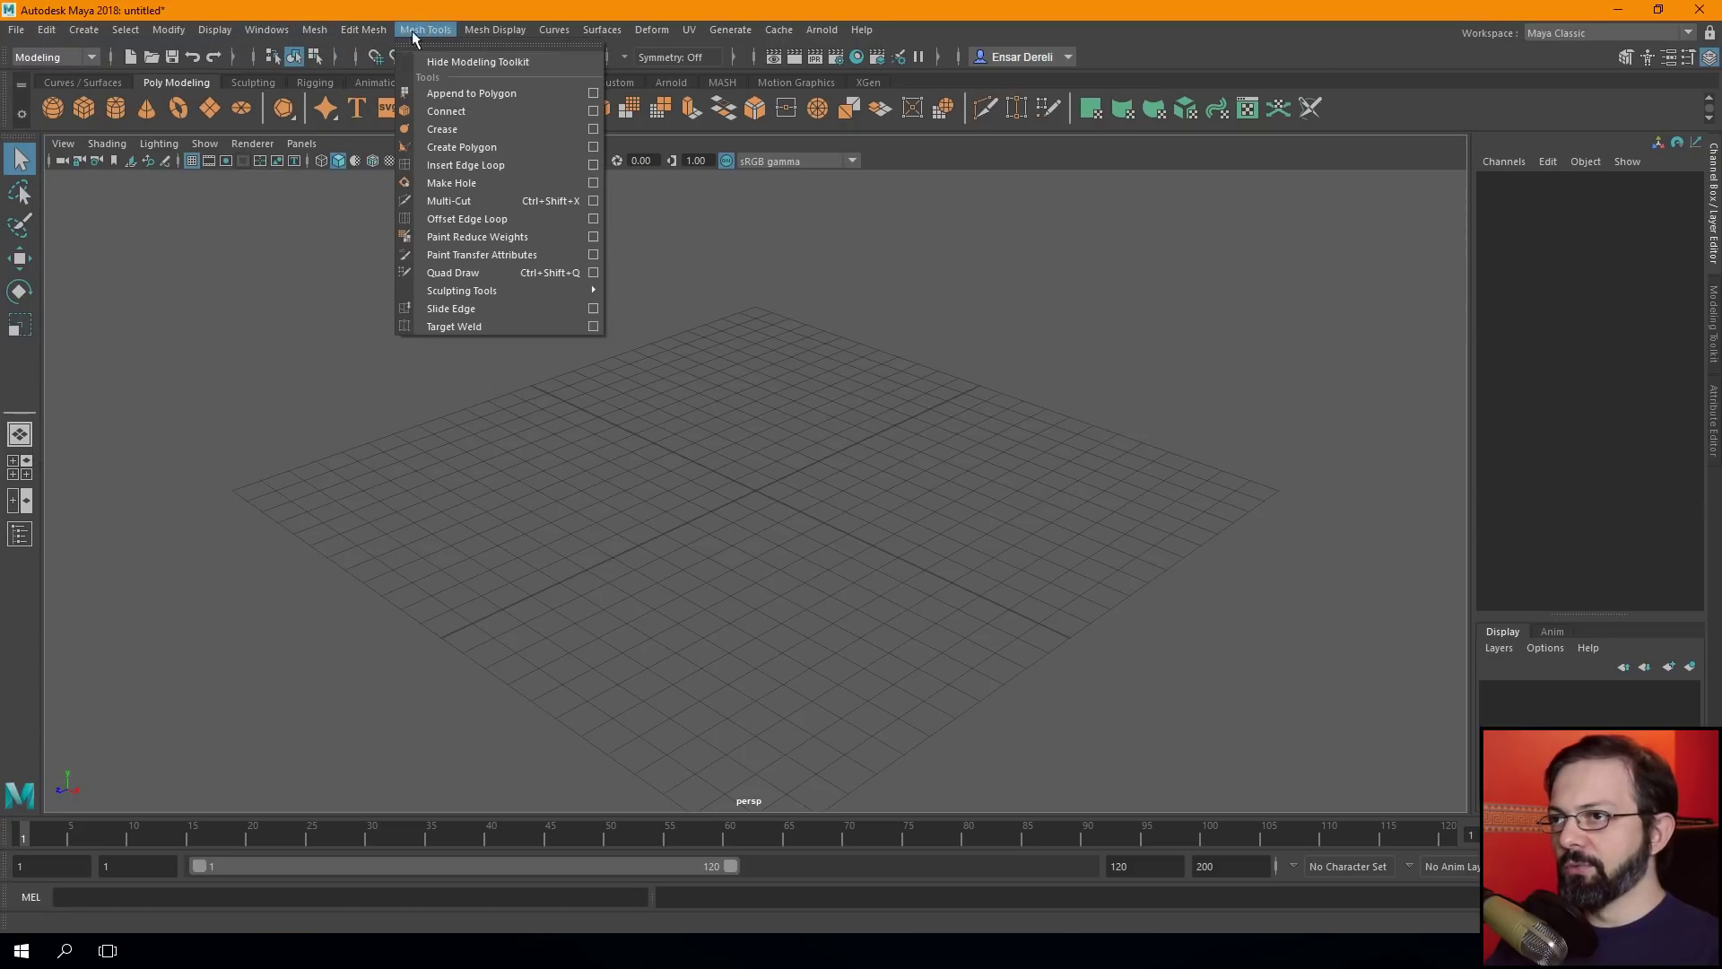
click(425, 30)
click(59, 56)
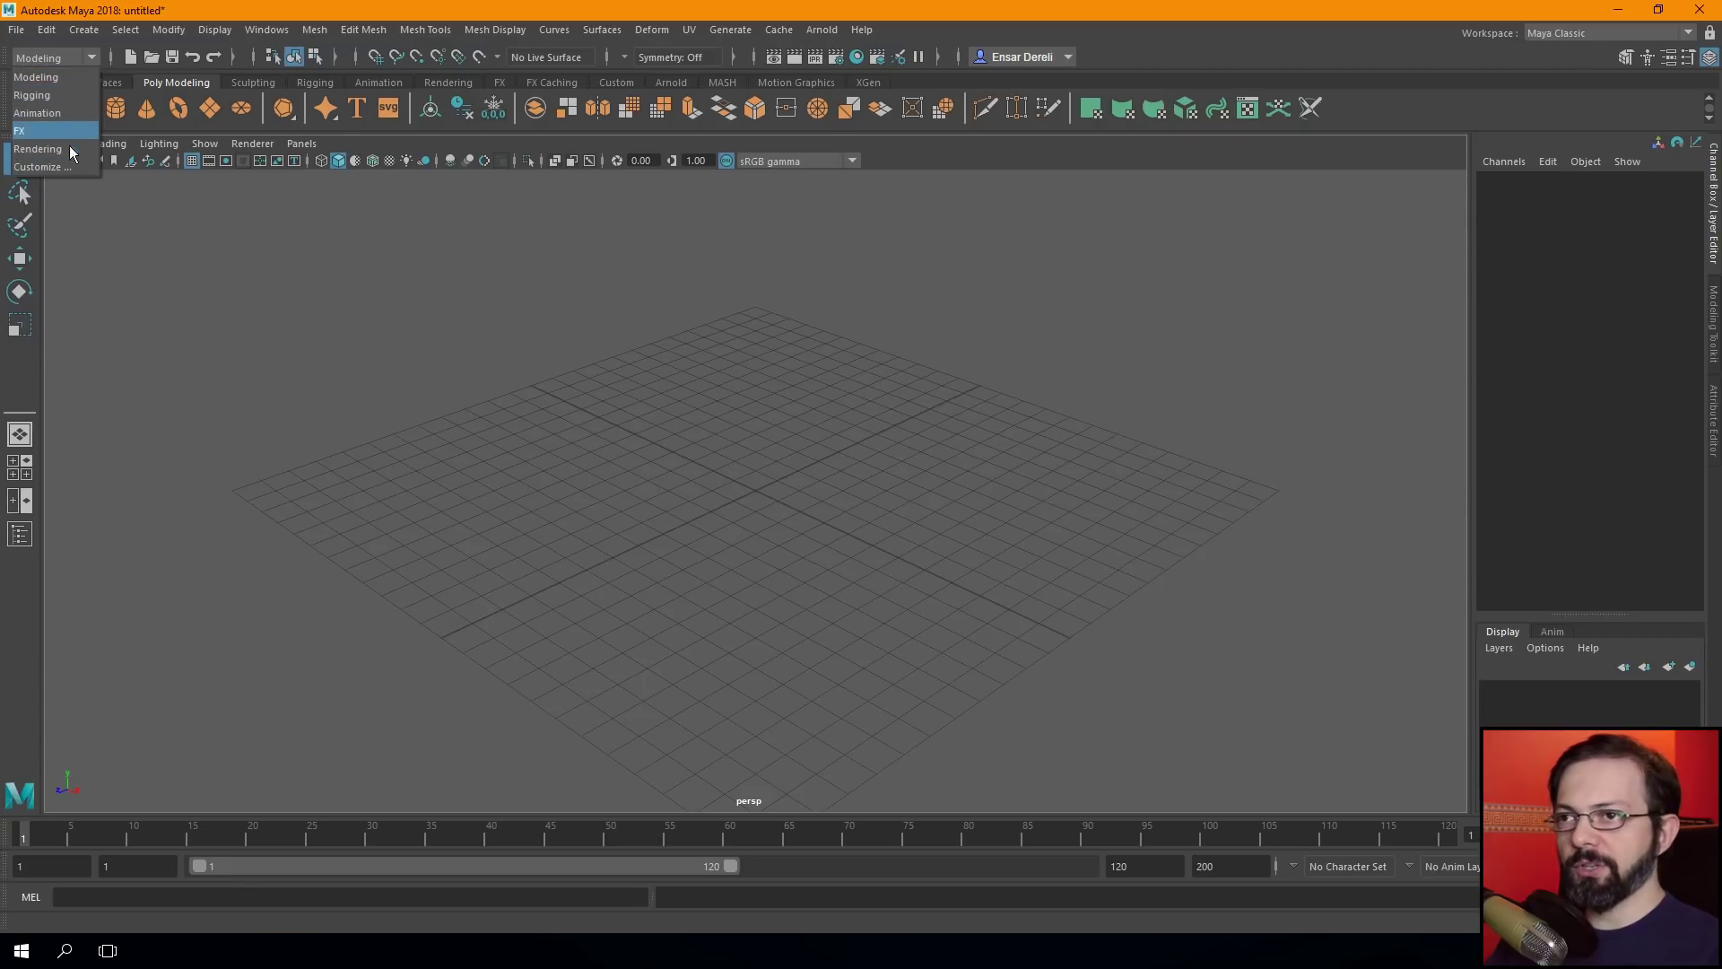
click(64, 77)
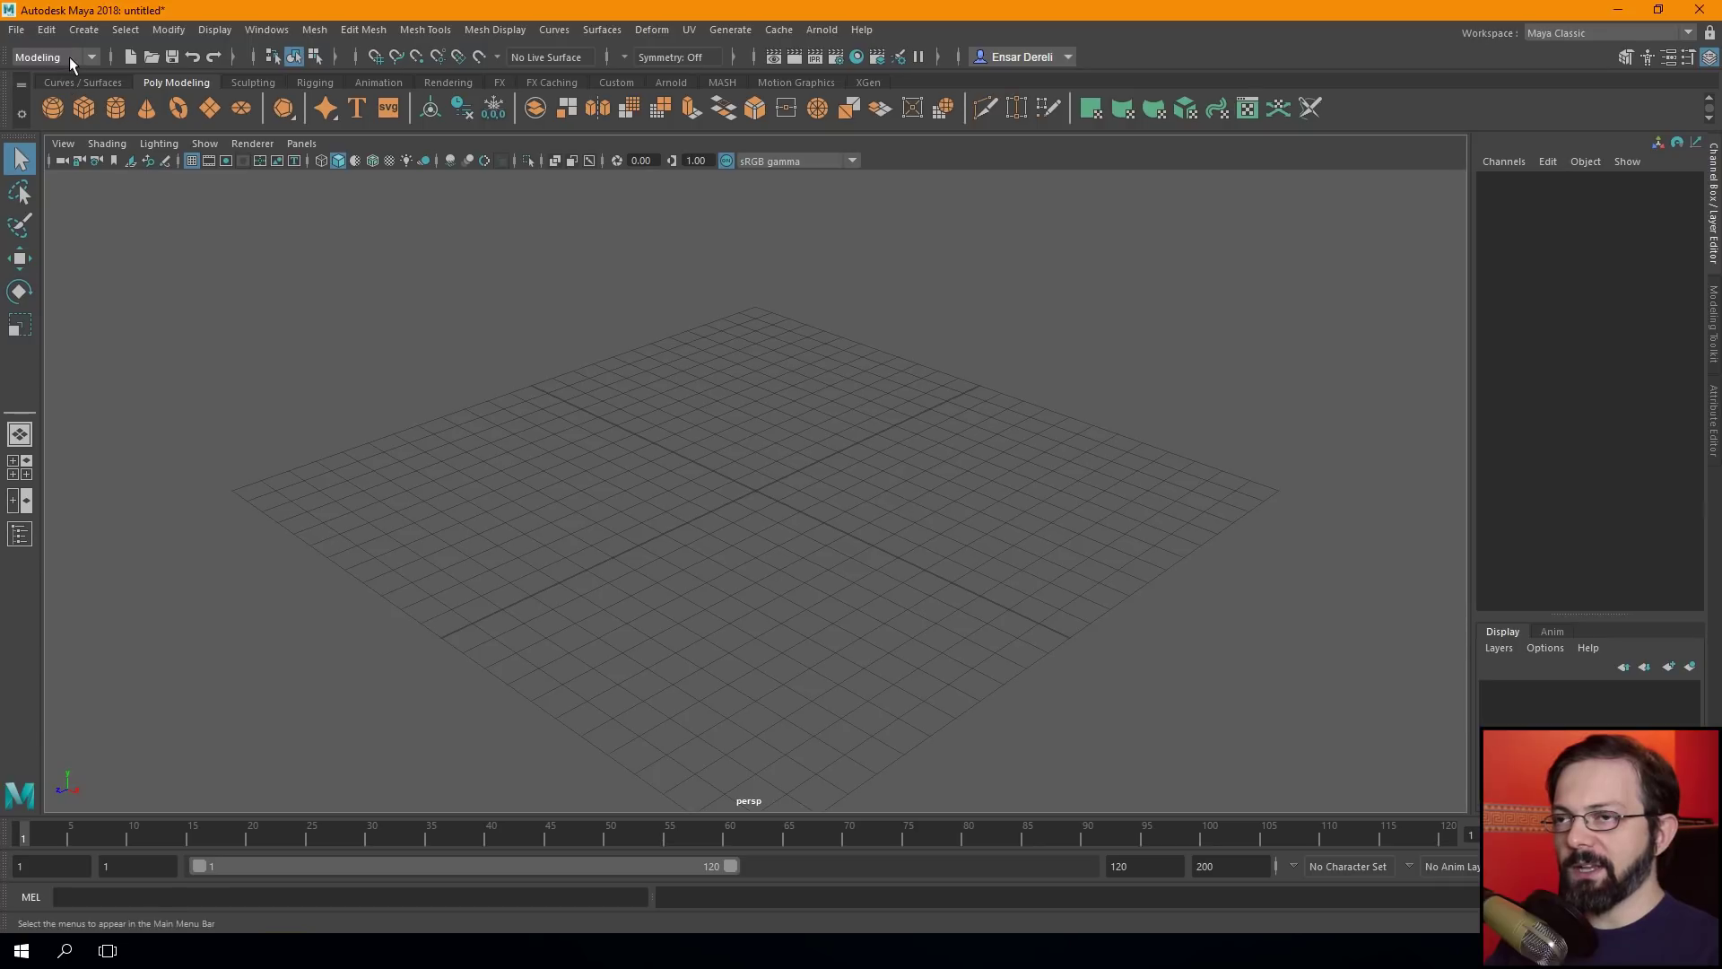
click(83, 30)
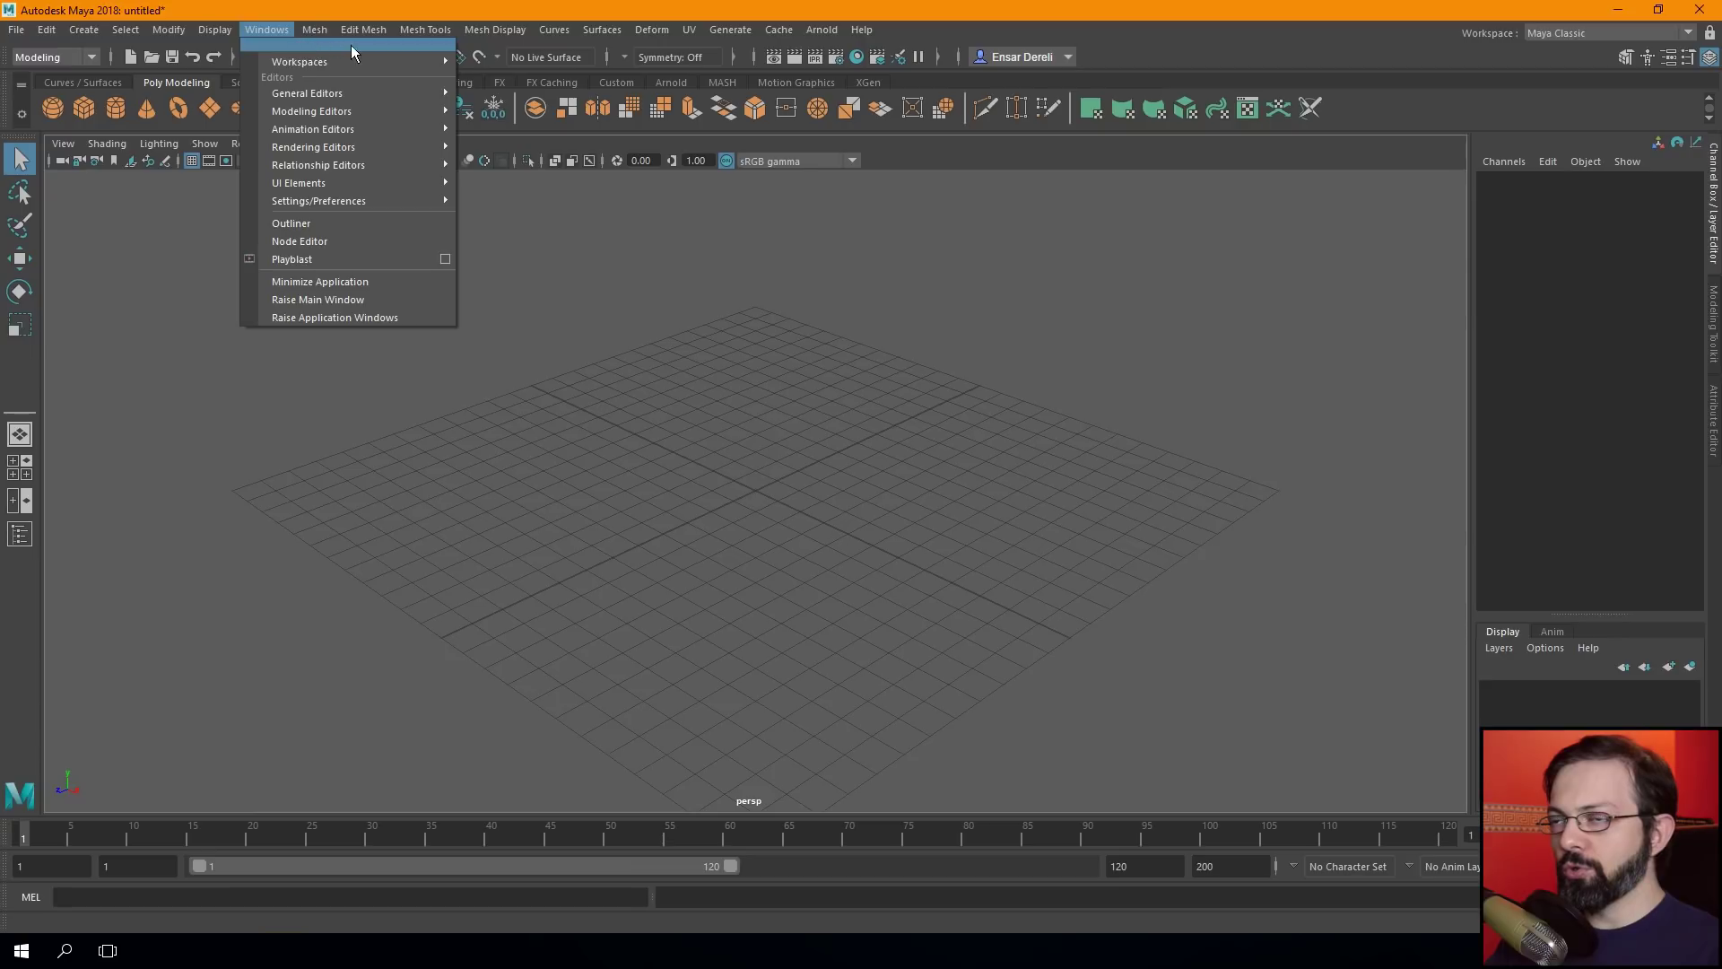
Tear off the Windows menu as a floating panel, compare and move it, then close it.
click(337, 45)
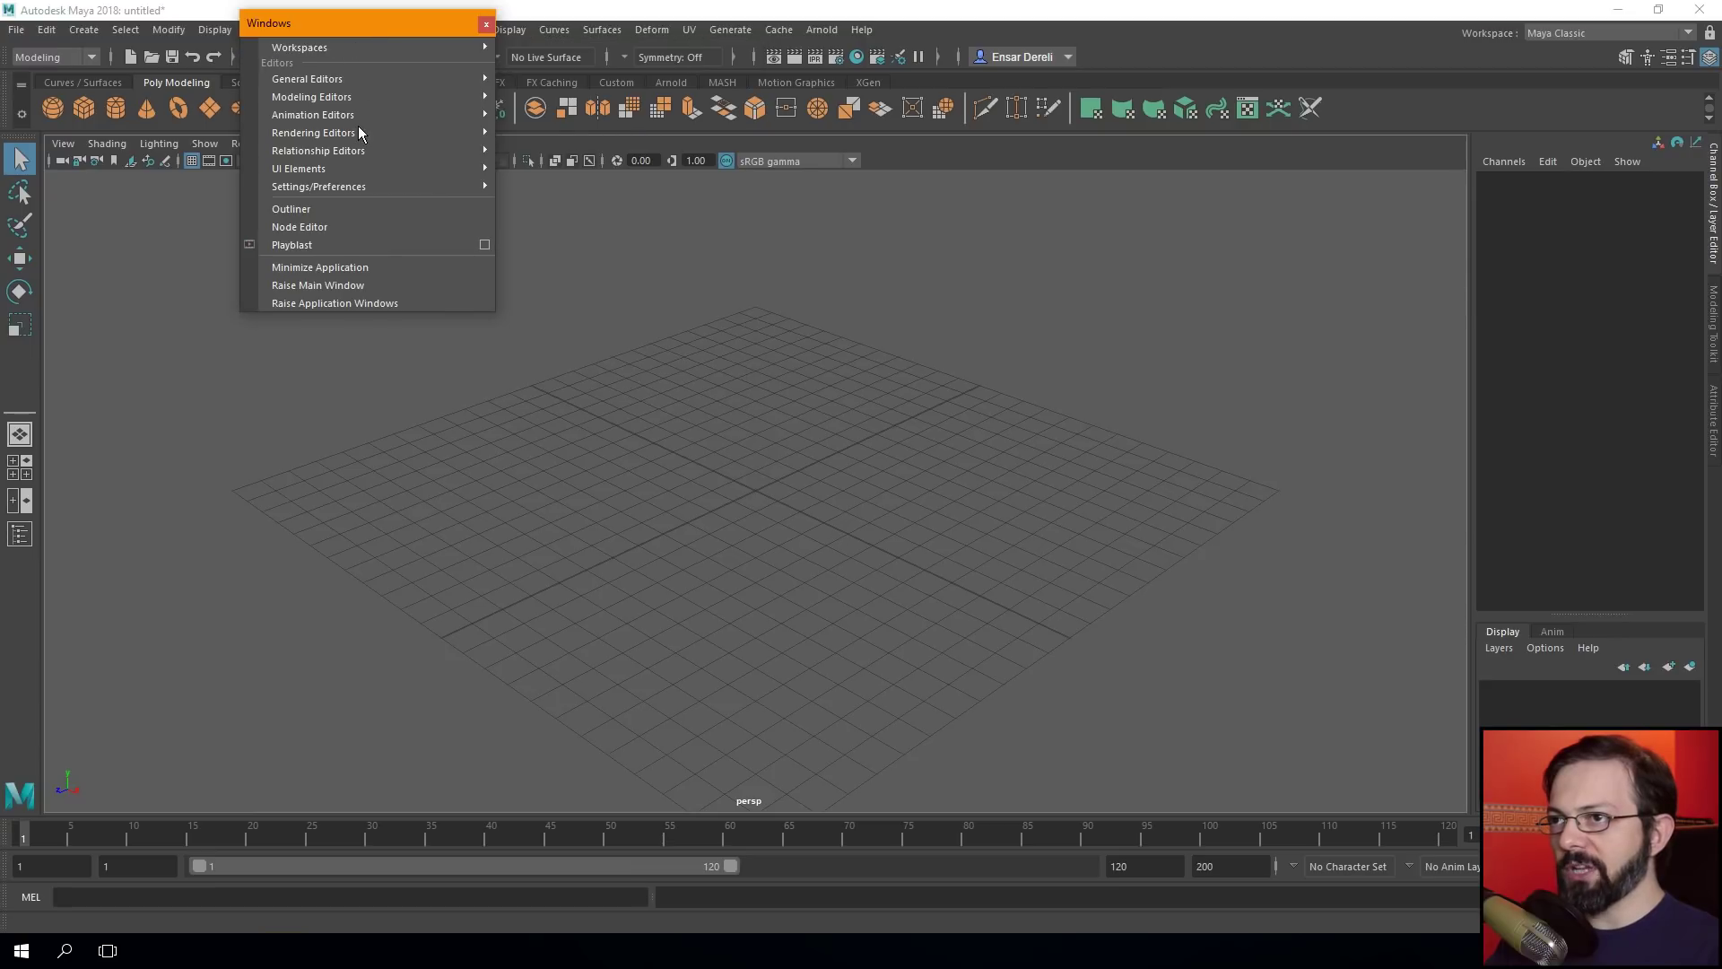
mouse_move(355, 24)
mouse_down()
mouse_move(352, 332)
mouse_move(234, 294)
mouse_up()
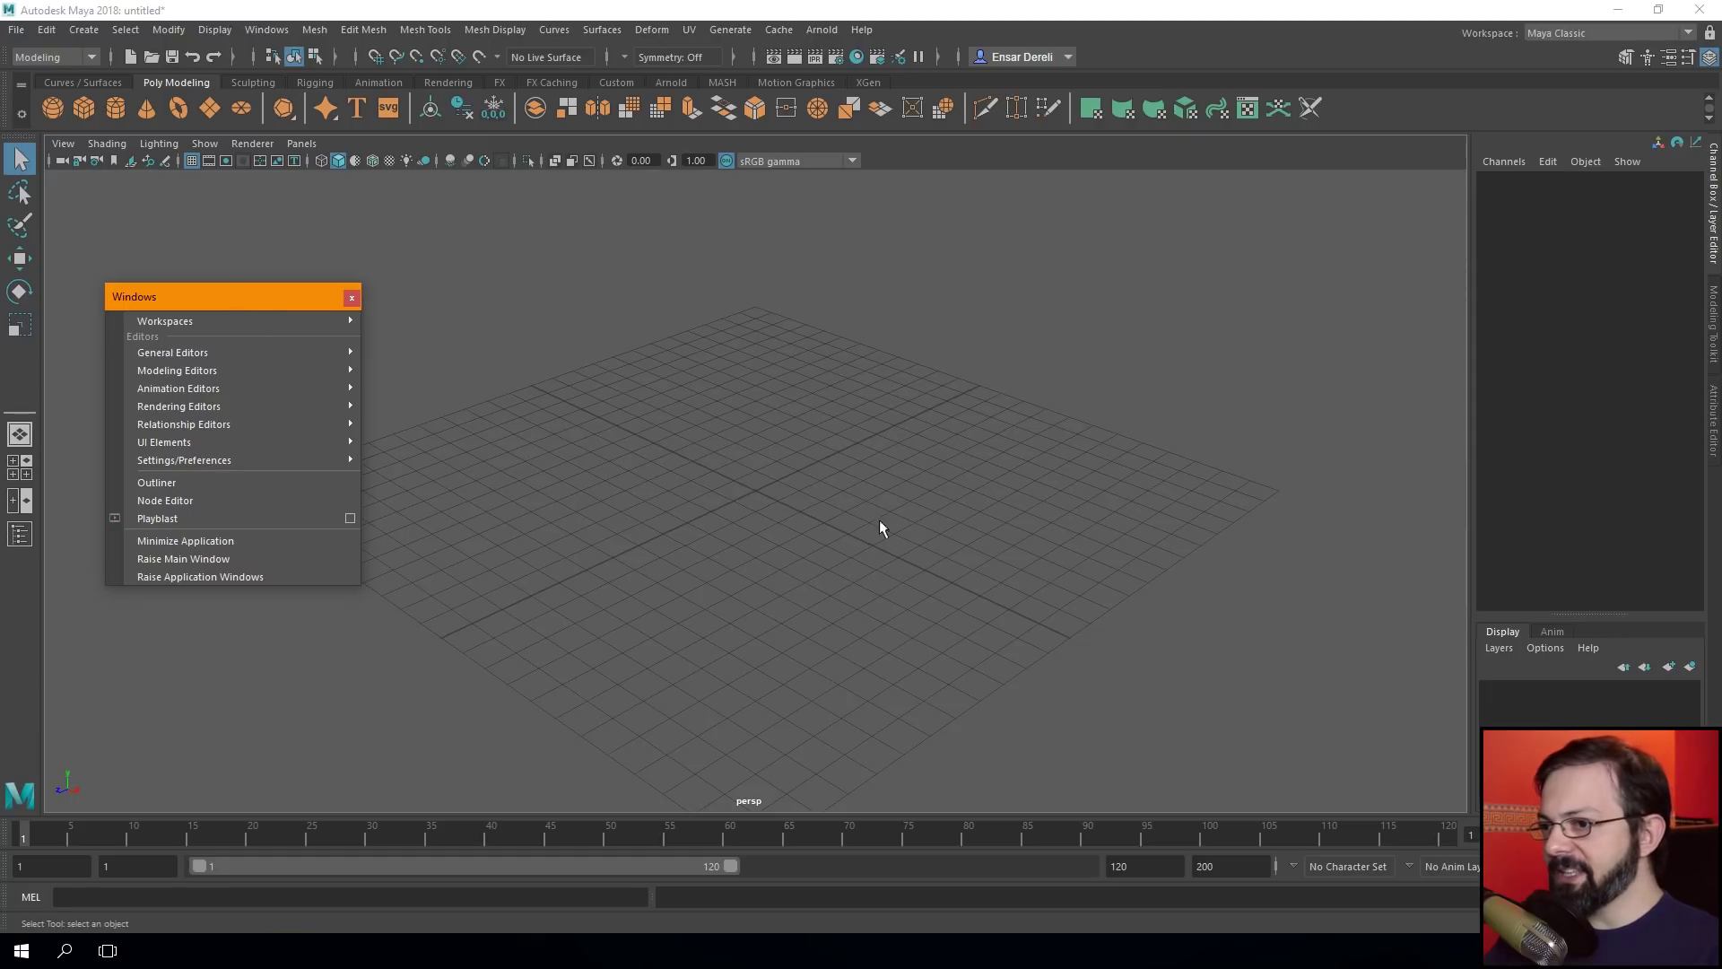
click(273, 31)
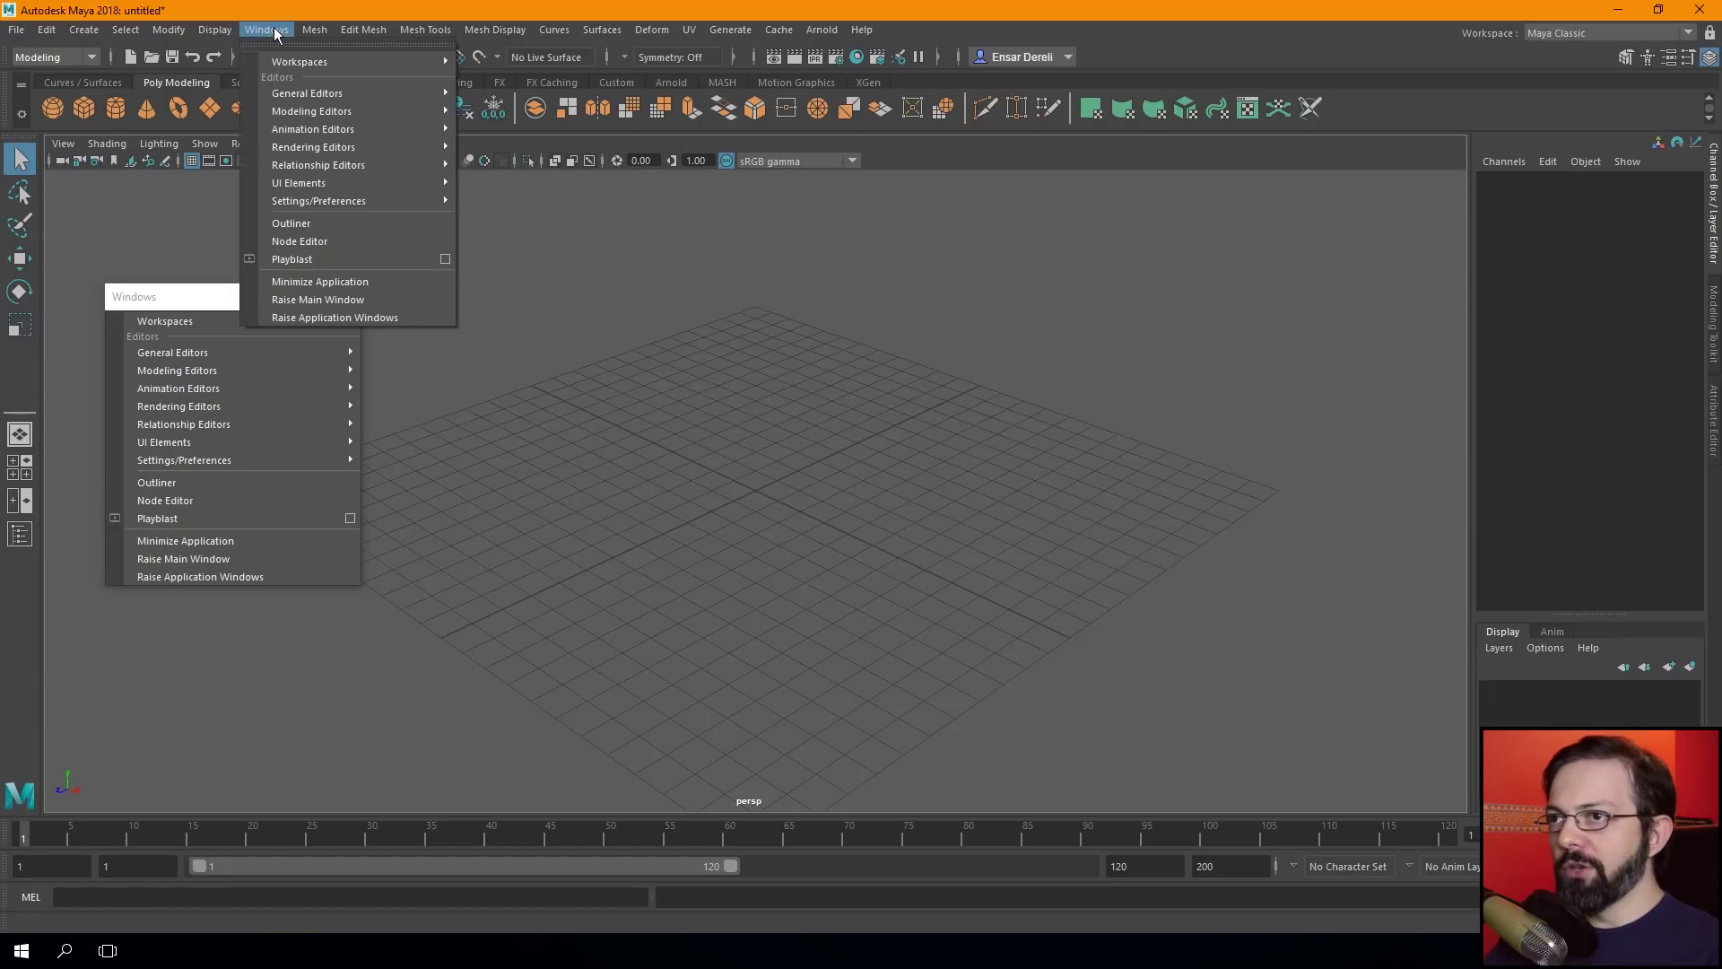
mouse_move(307, 93)
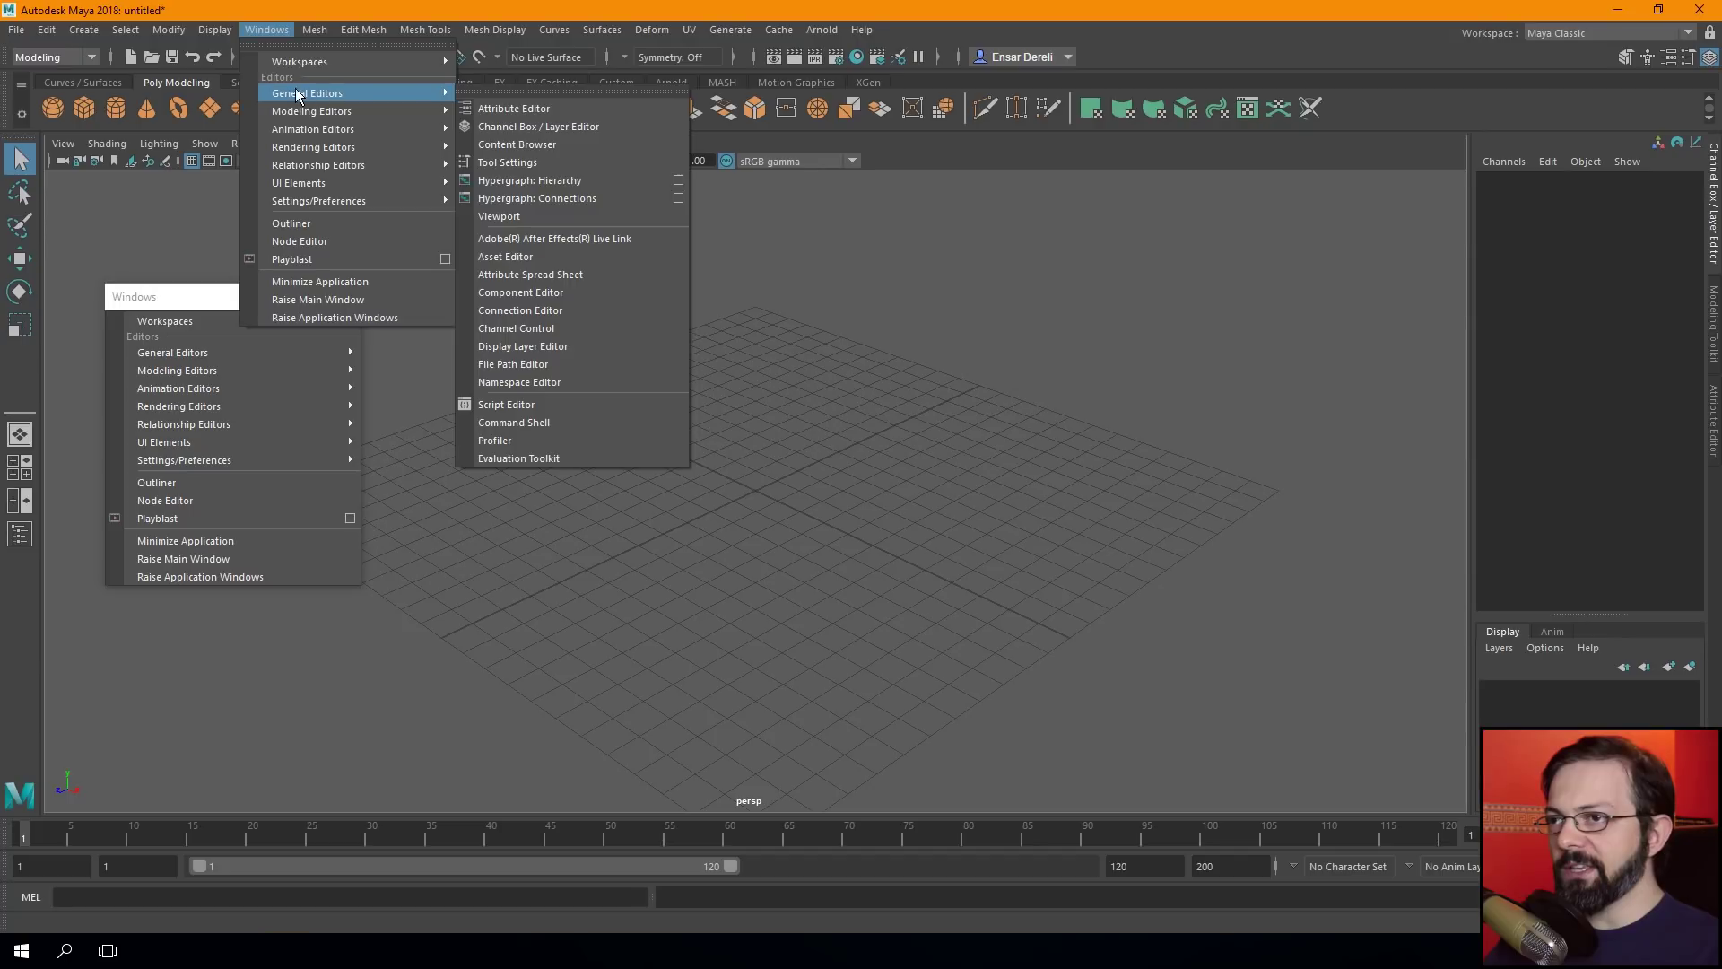
click(421, 9)
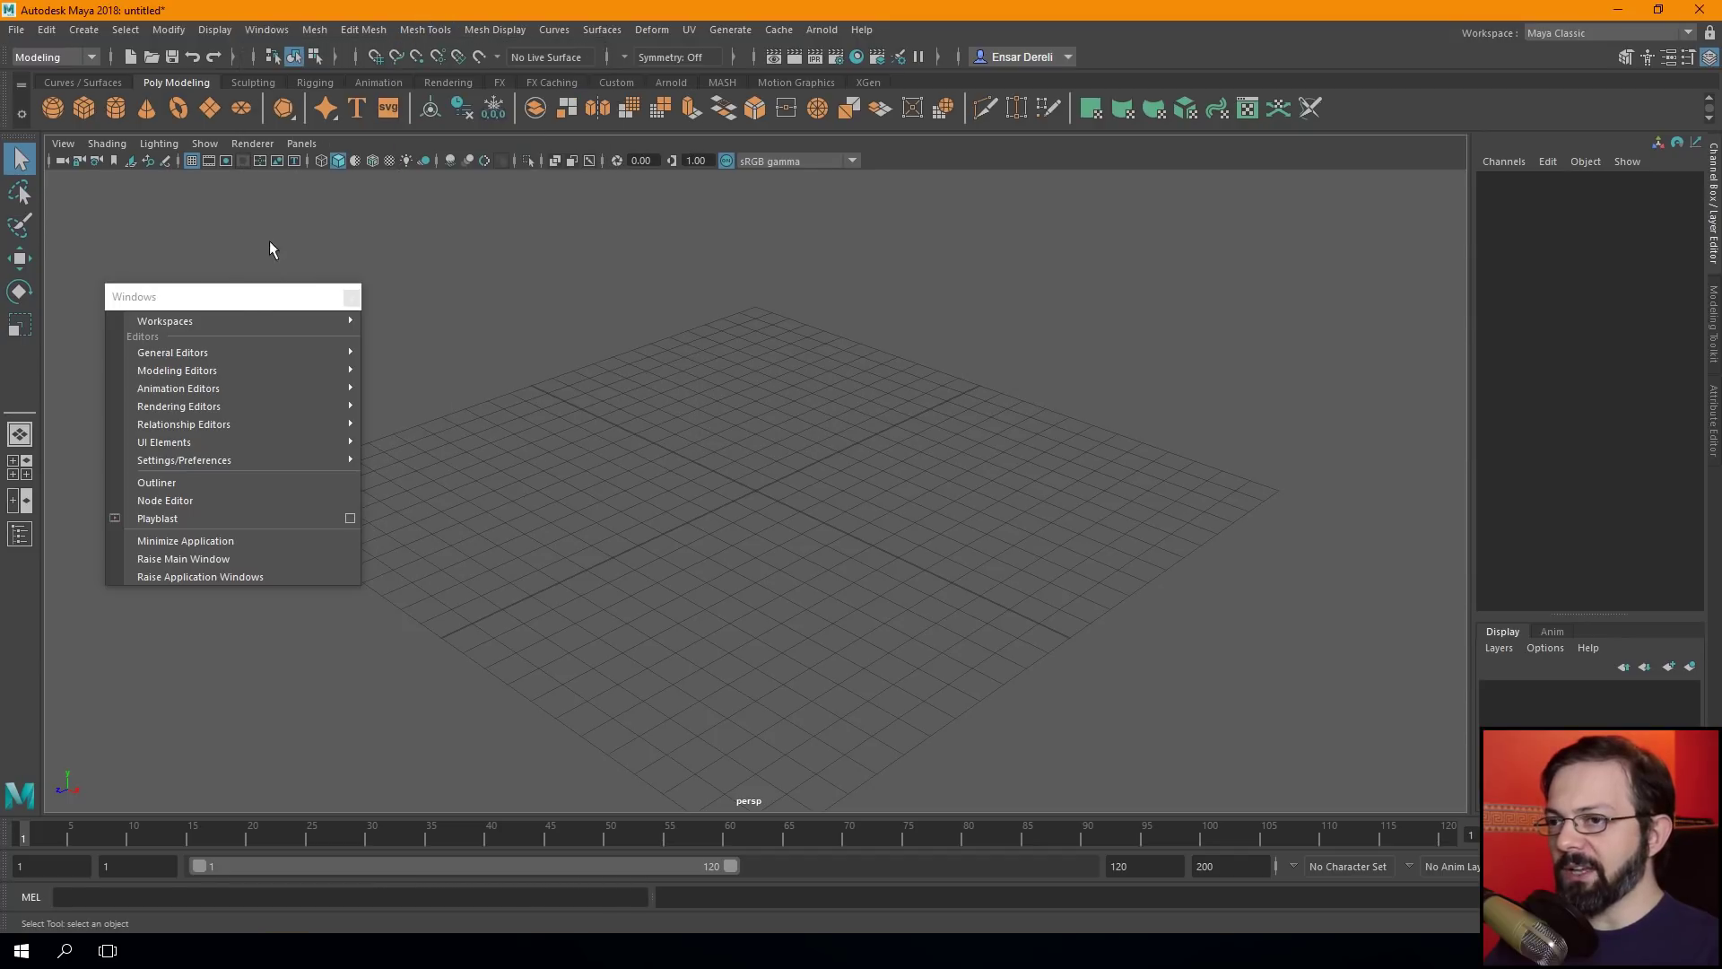
mouse_move(242, 306)
mouse_down()
mouse_move(236, 256)
mouse_move(279, 249)
mouse_up()
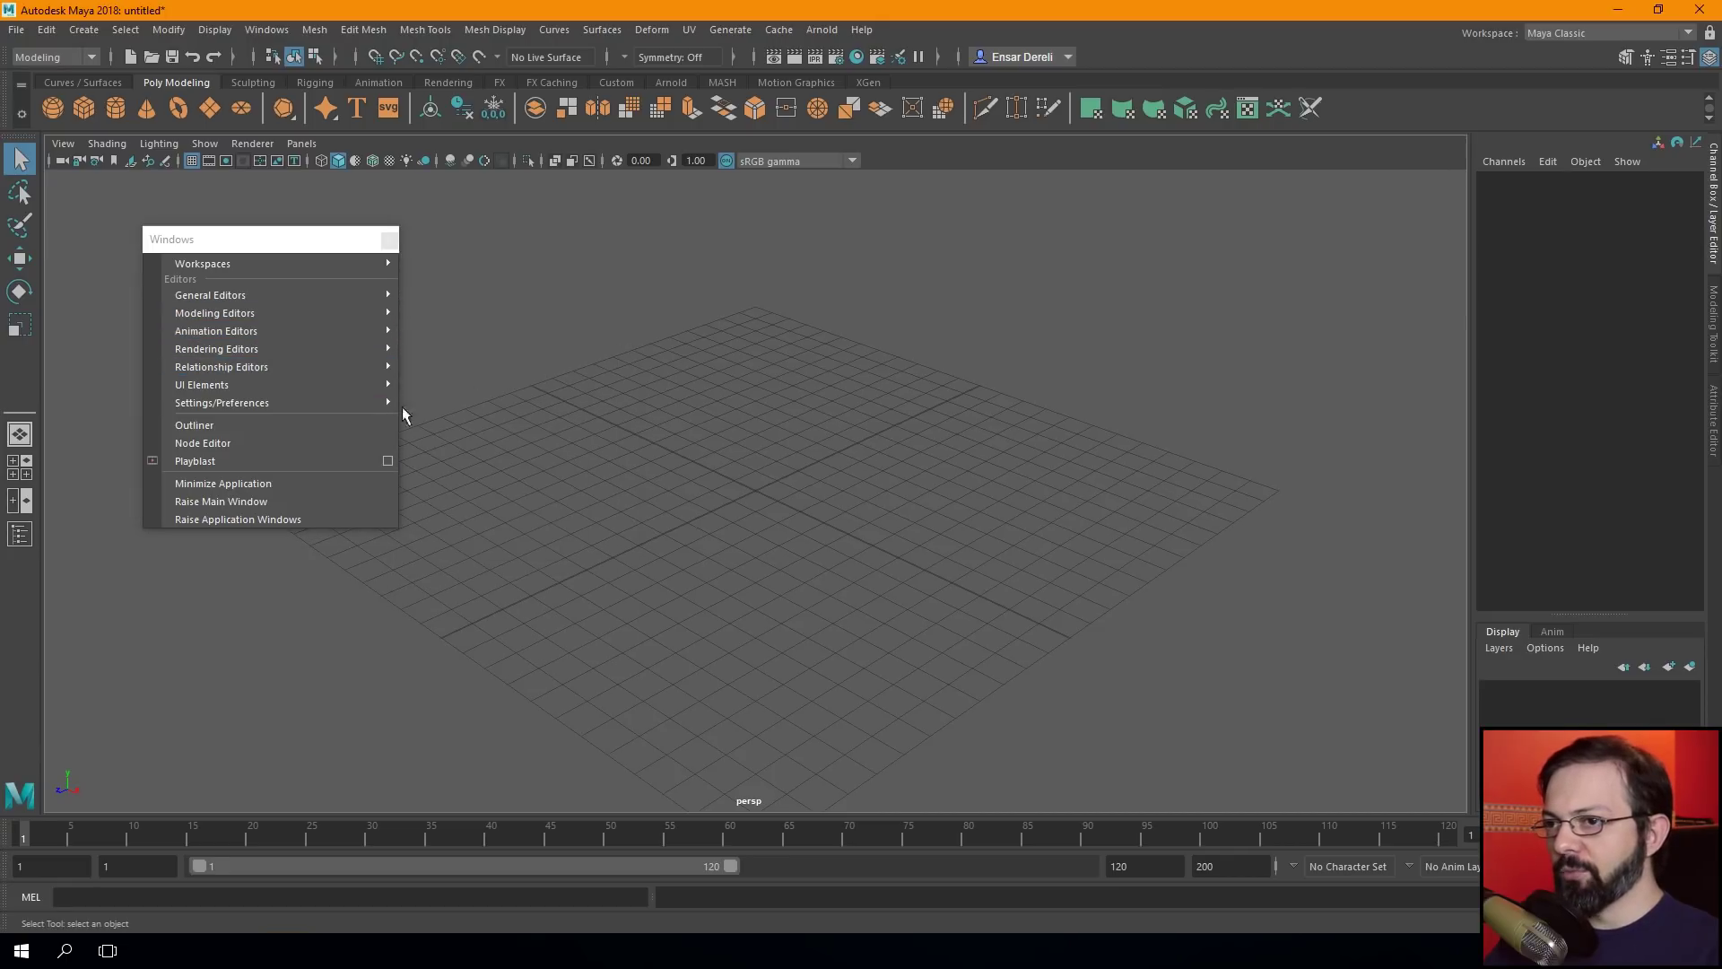
click(388, 240)
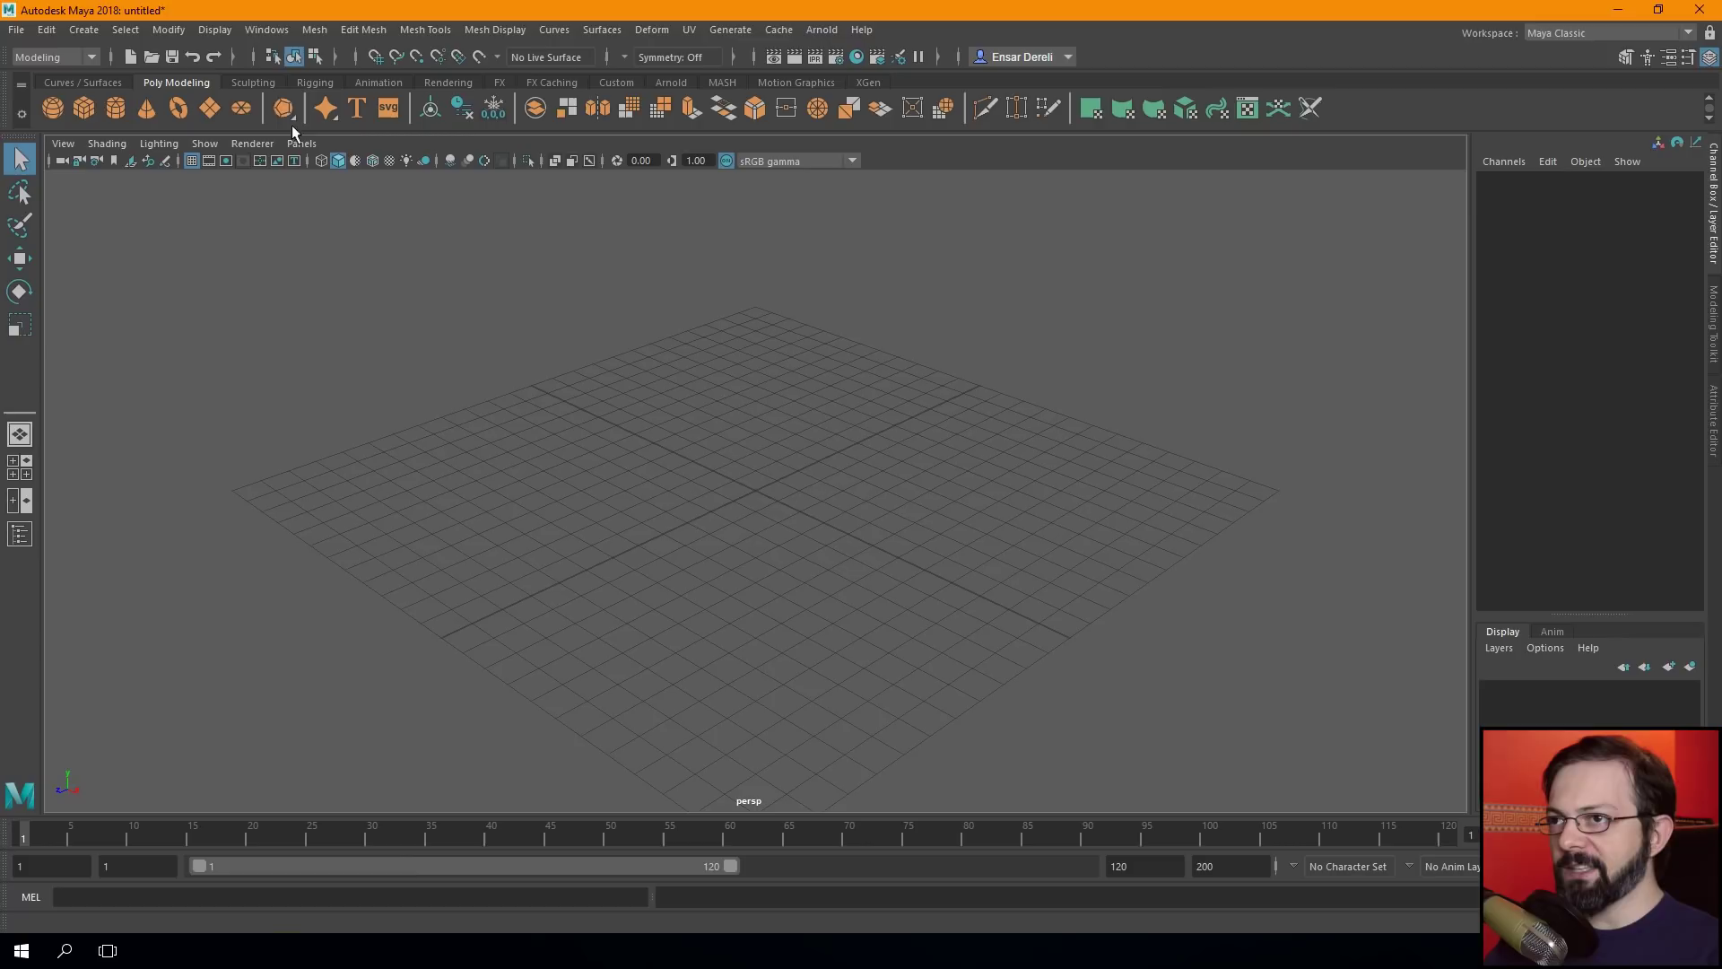
Tear off the Windows > General Editors submenu into a floating window over the viewport.
click(261, 27)
mouse_move(307, 94)
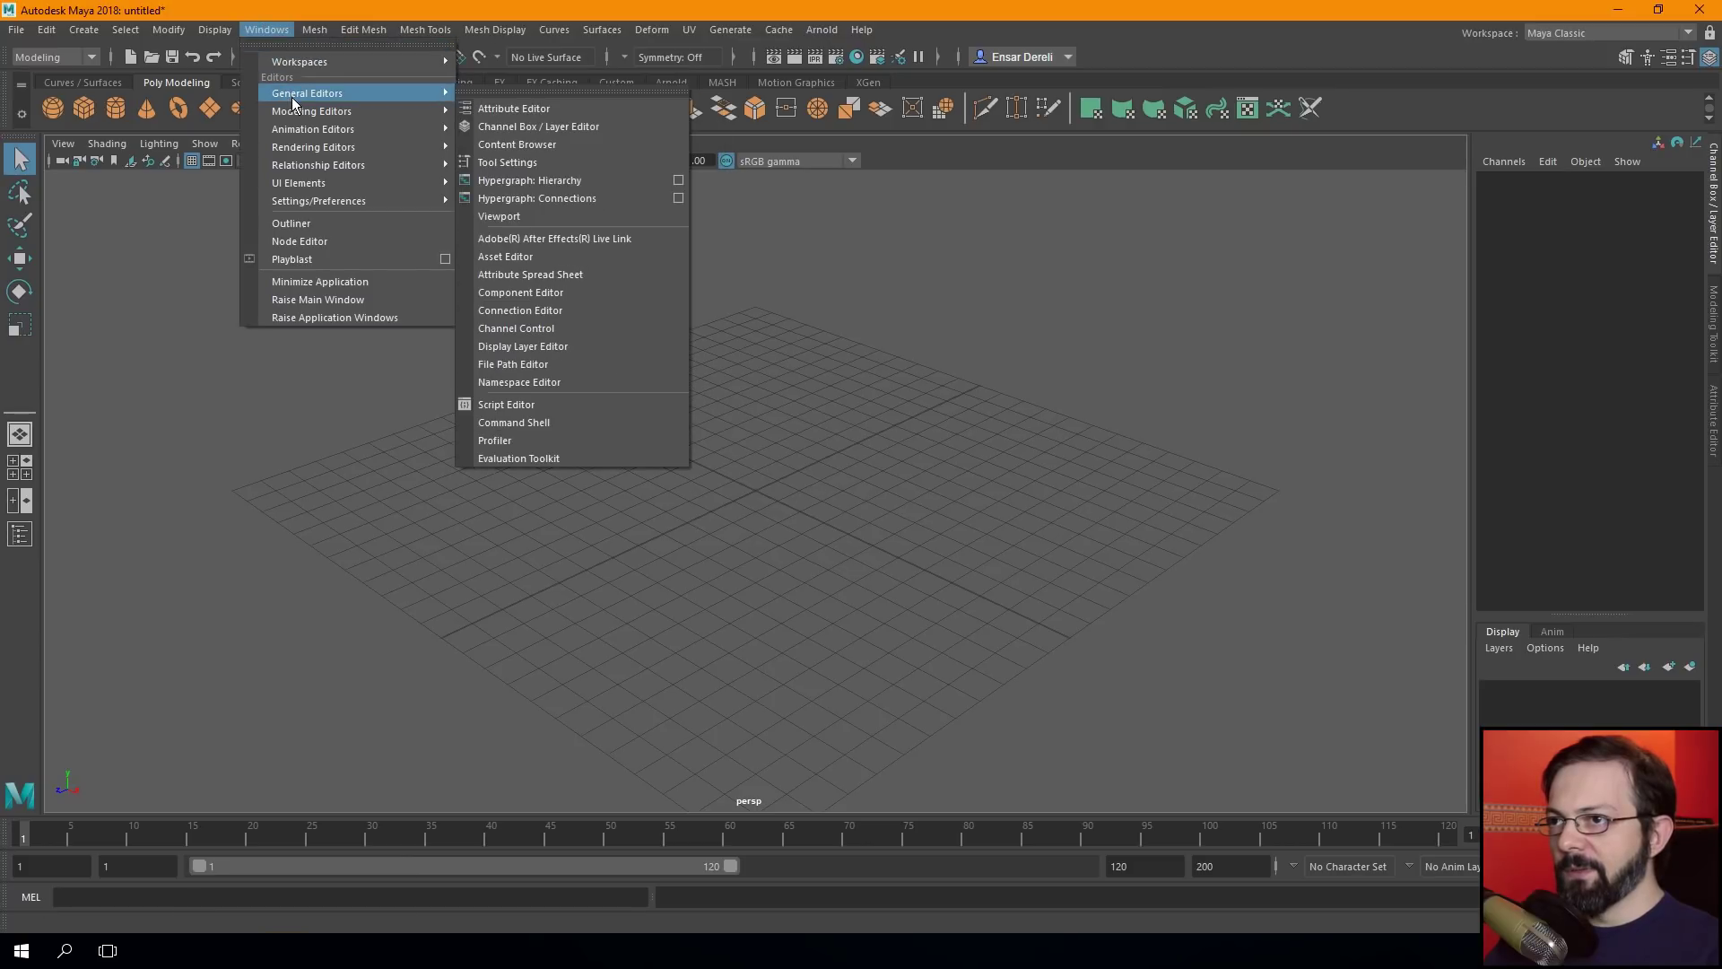
click(543, 90)
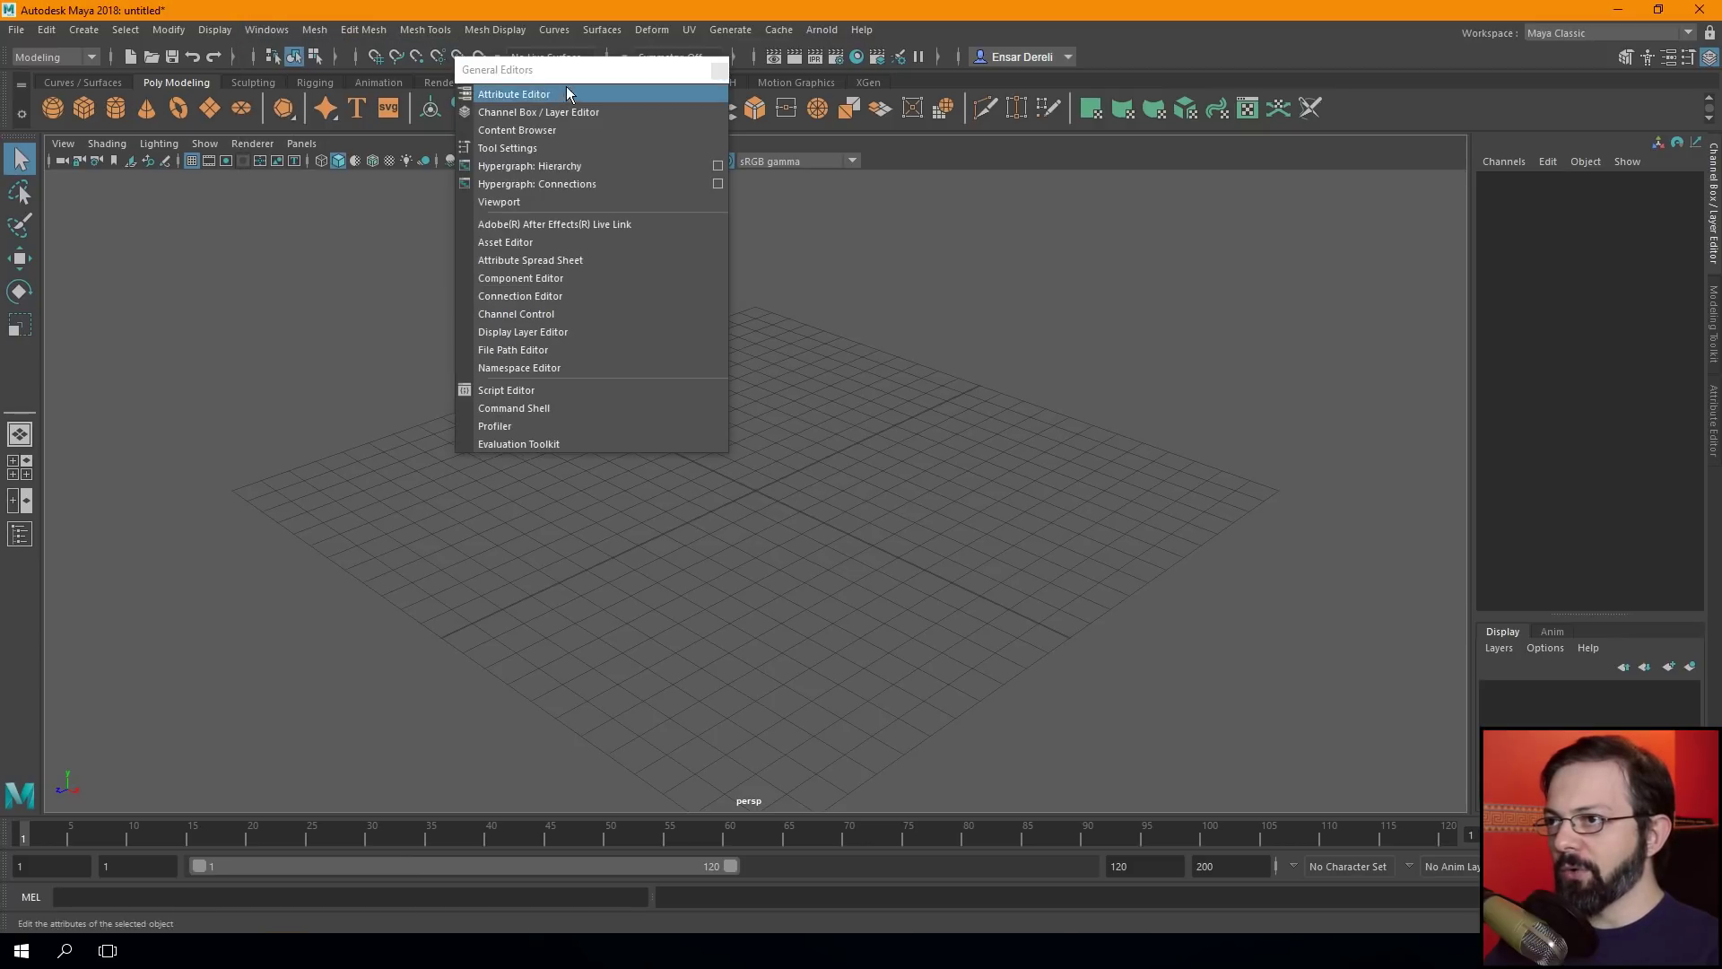
drag(404, 226, 291, 287)
click(700, 472)
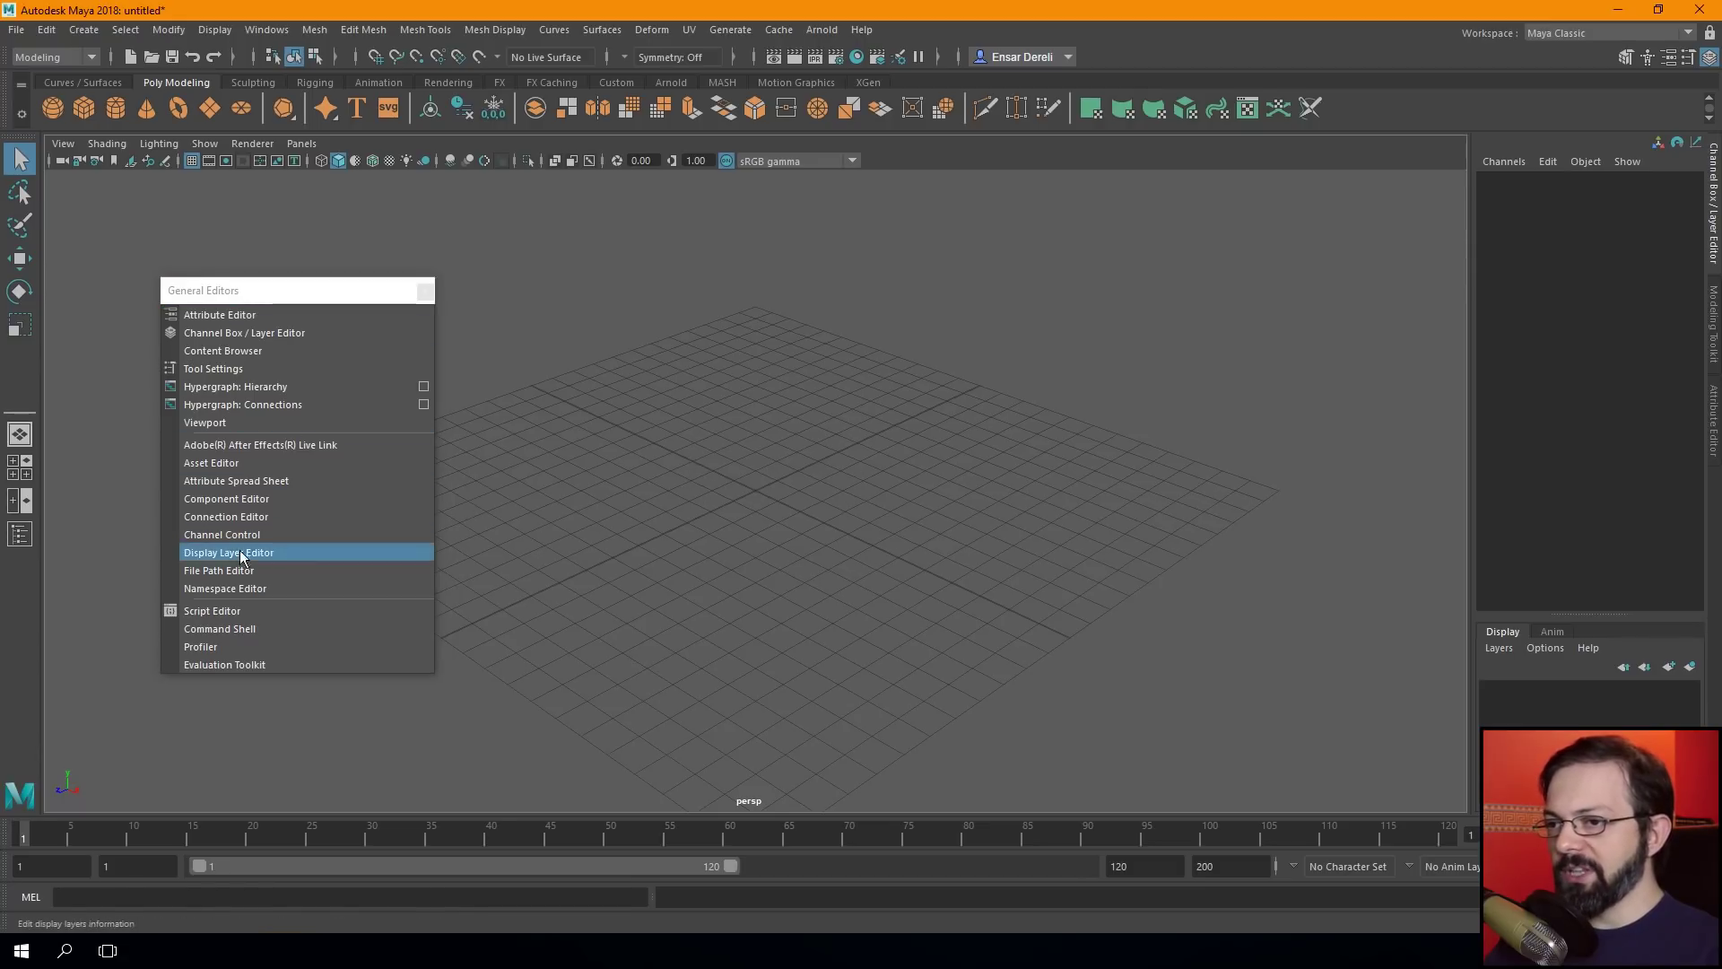
click(215, 30)
mouse_move(237, 124)
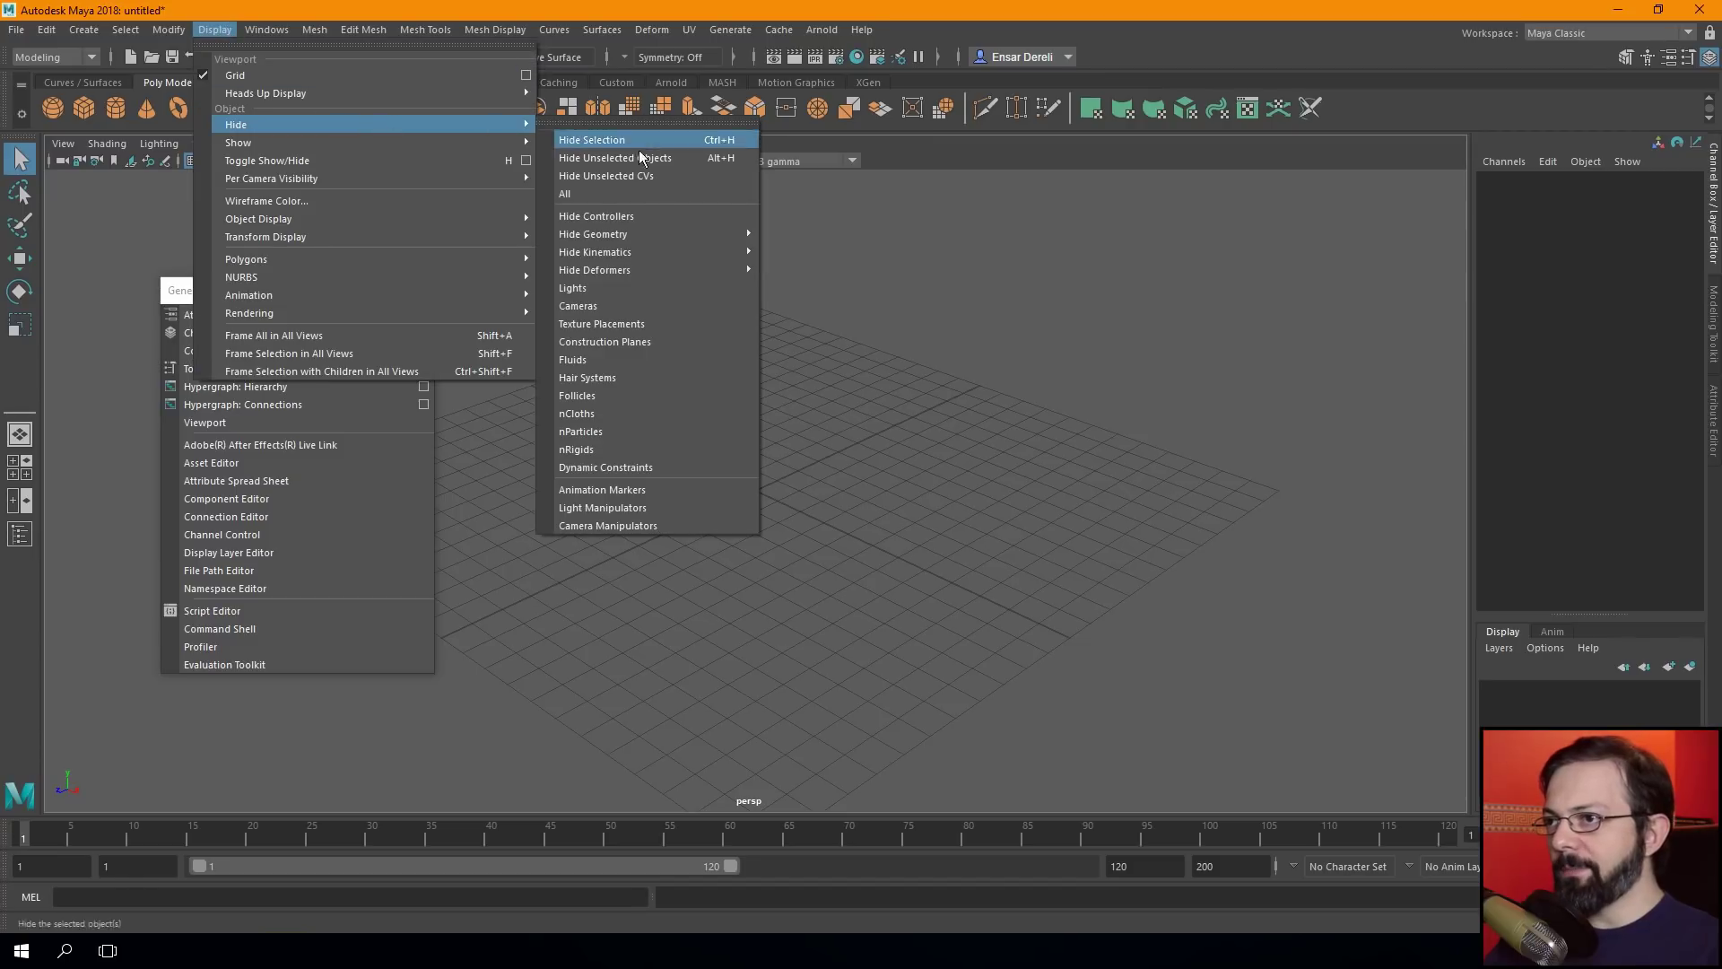
mouse_move(595, 269)
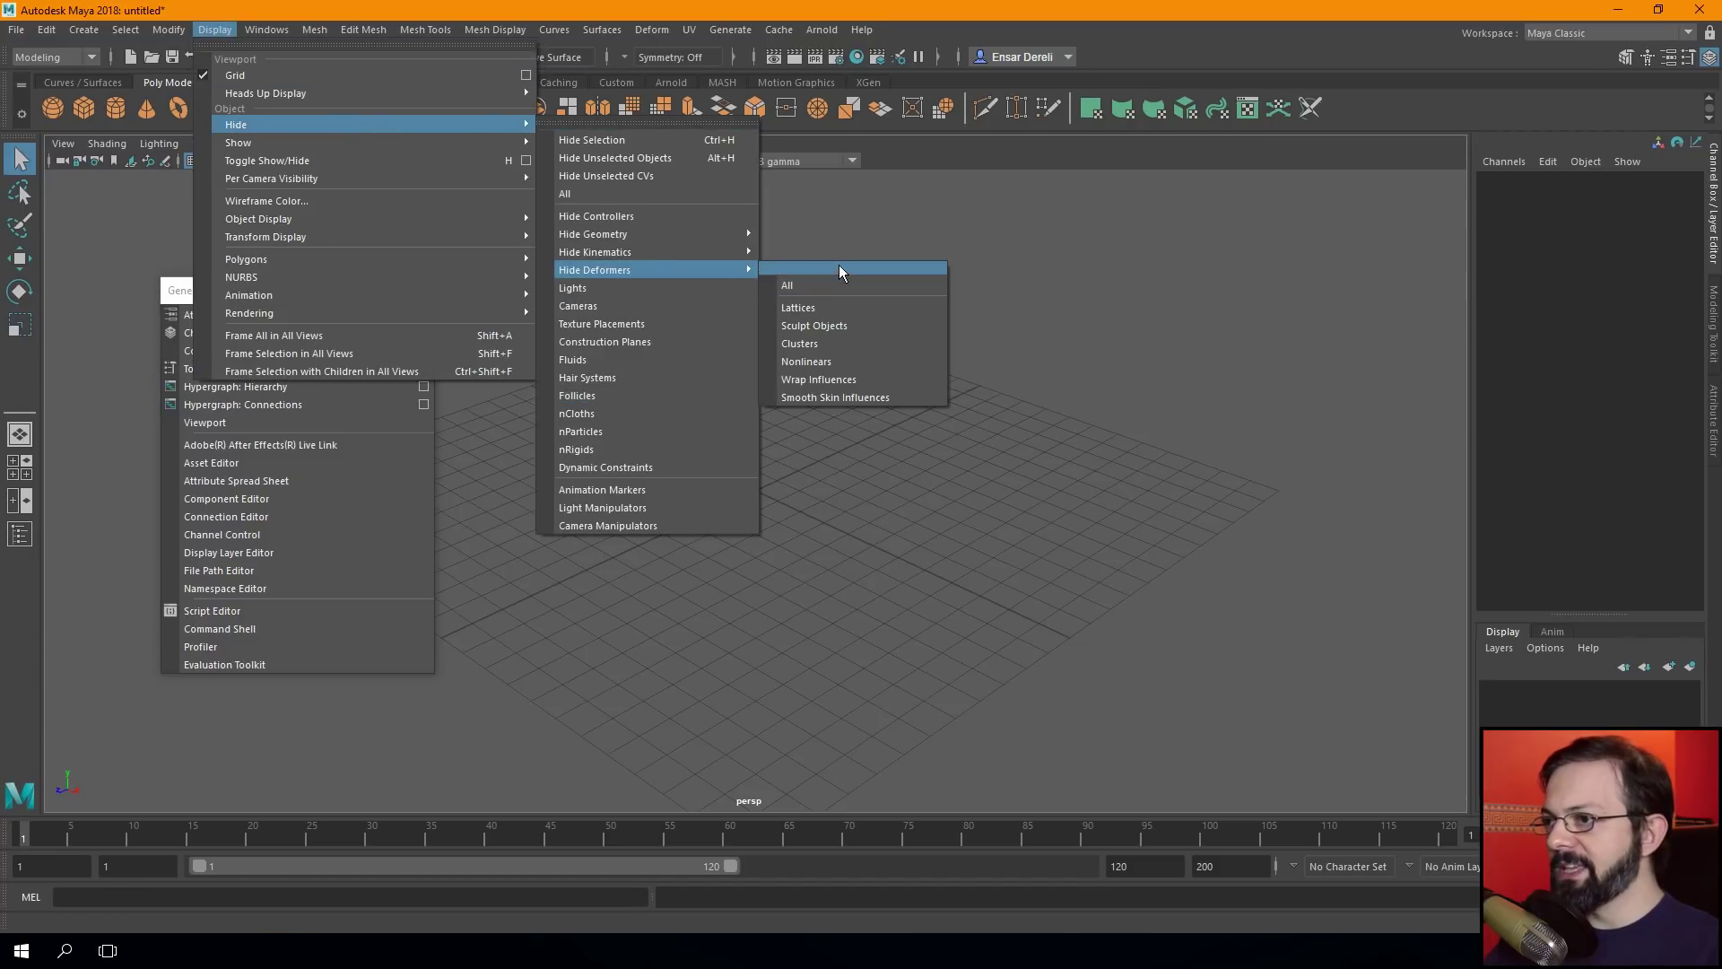
Tear off Display > Hide > Hide Deformers as a floating window, reposition it, then close it.
click(816, 269)
mouse_move(832, 248)
mouse_down()
mouse_move(553, 375)
mouse_move(221, 324)
mouse_up()
click(422, 292)
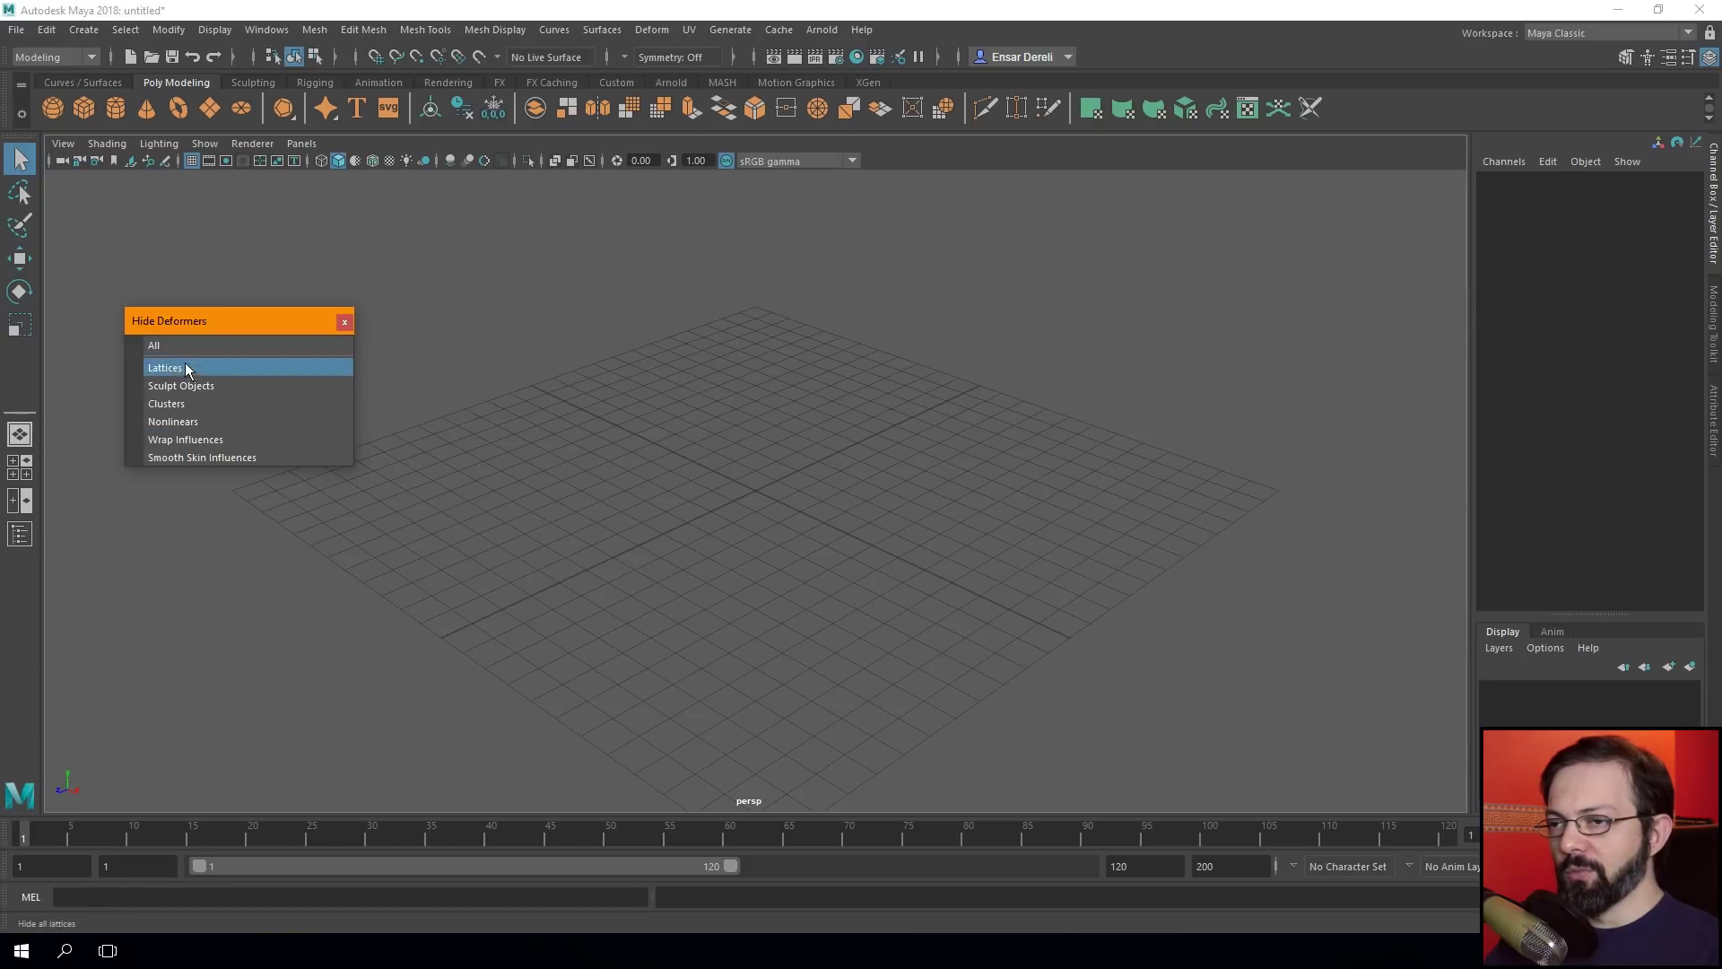
drag(197, 323, 214, 258)
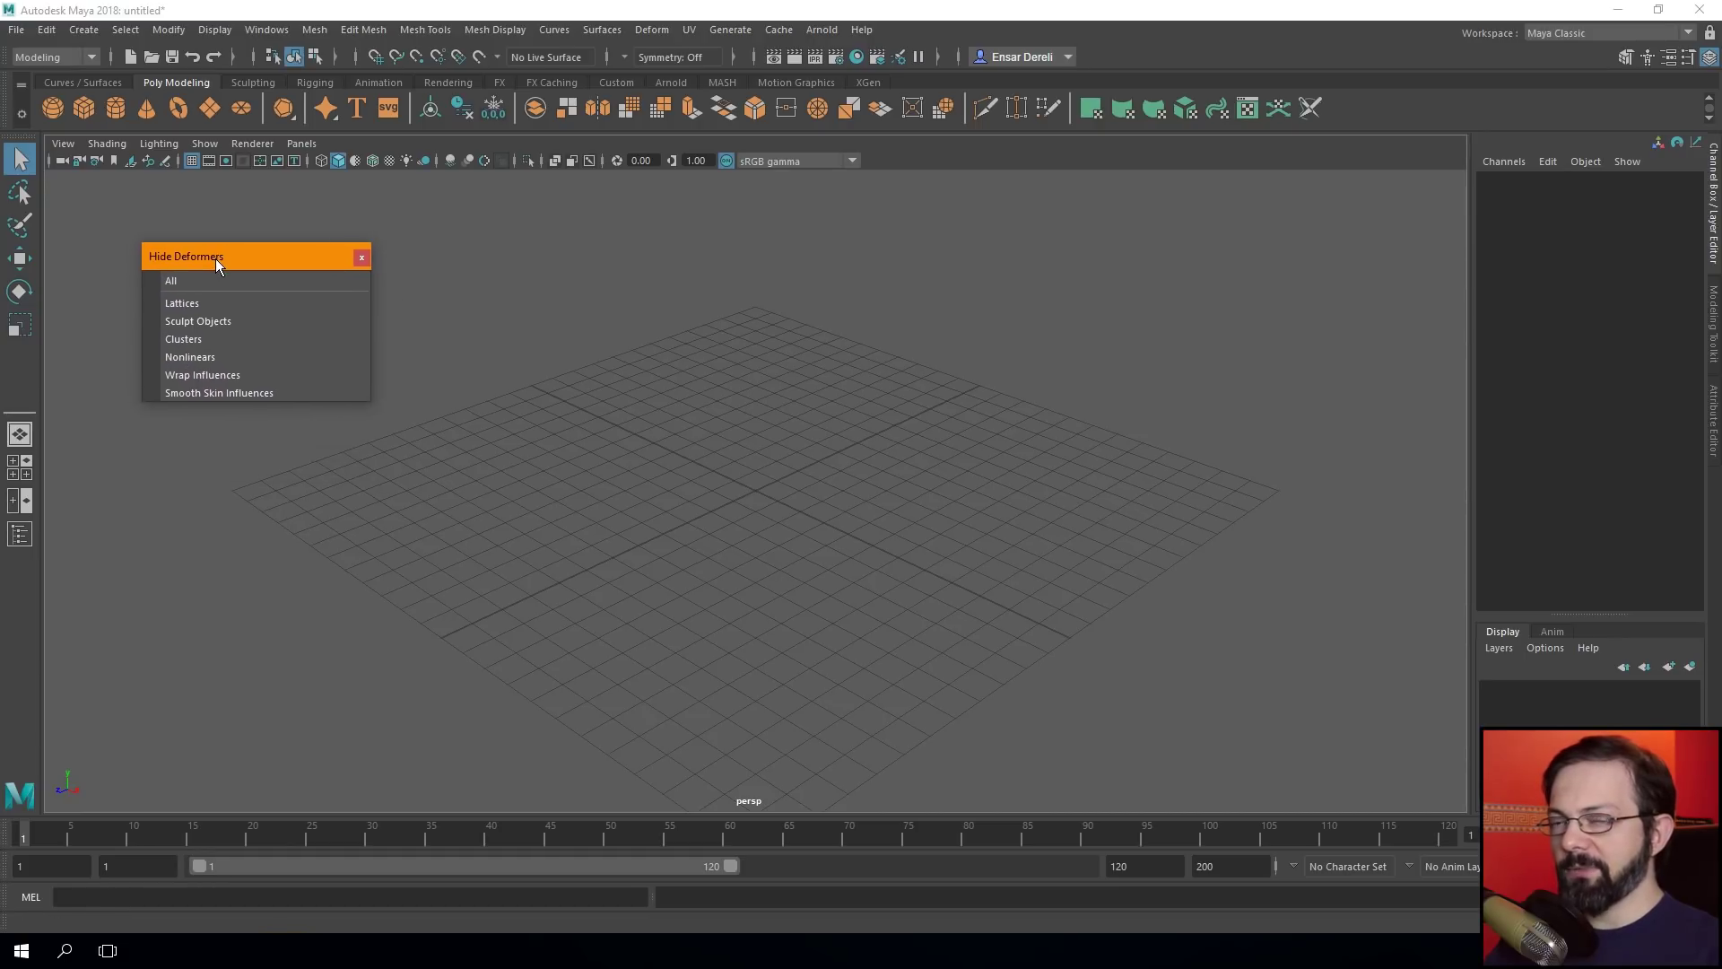
click(362, 258)
click(288, 28)
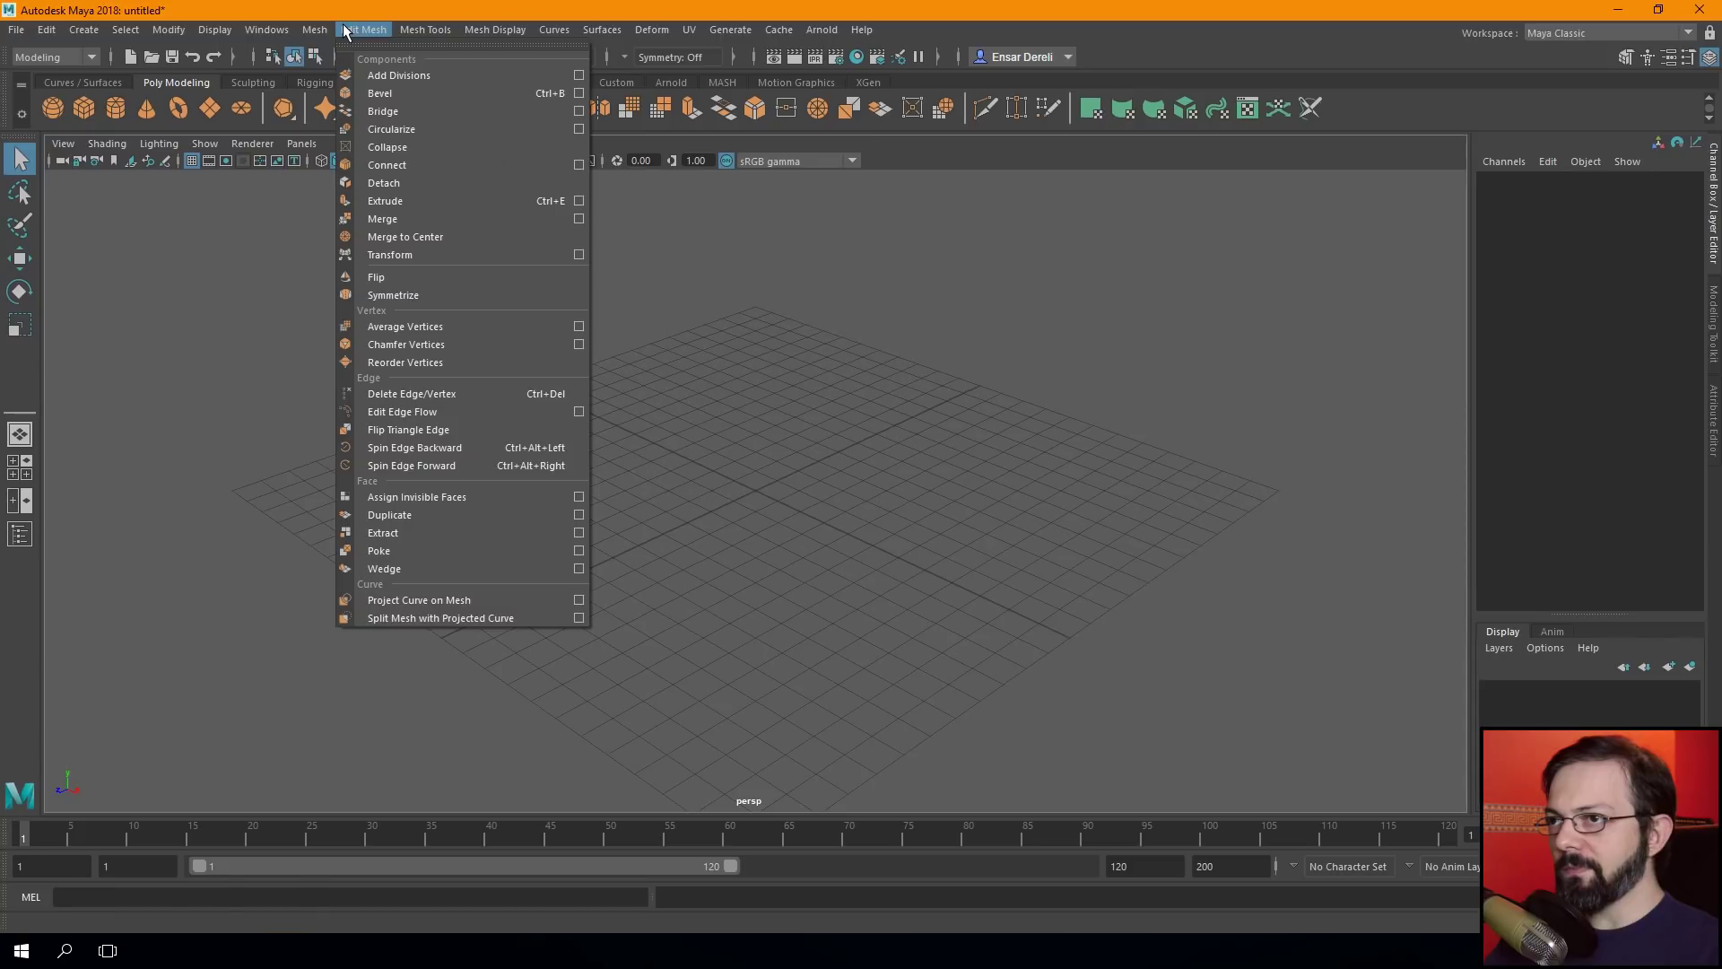
mouse_move(362, 29)
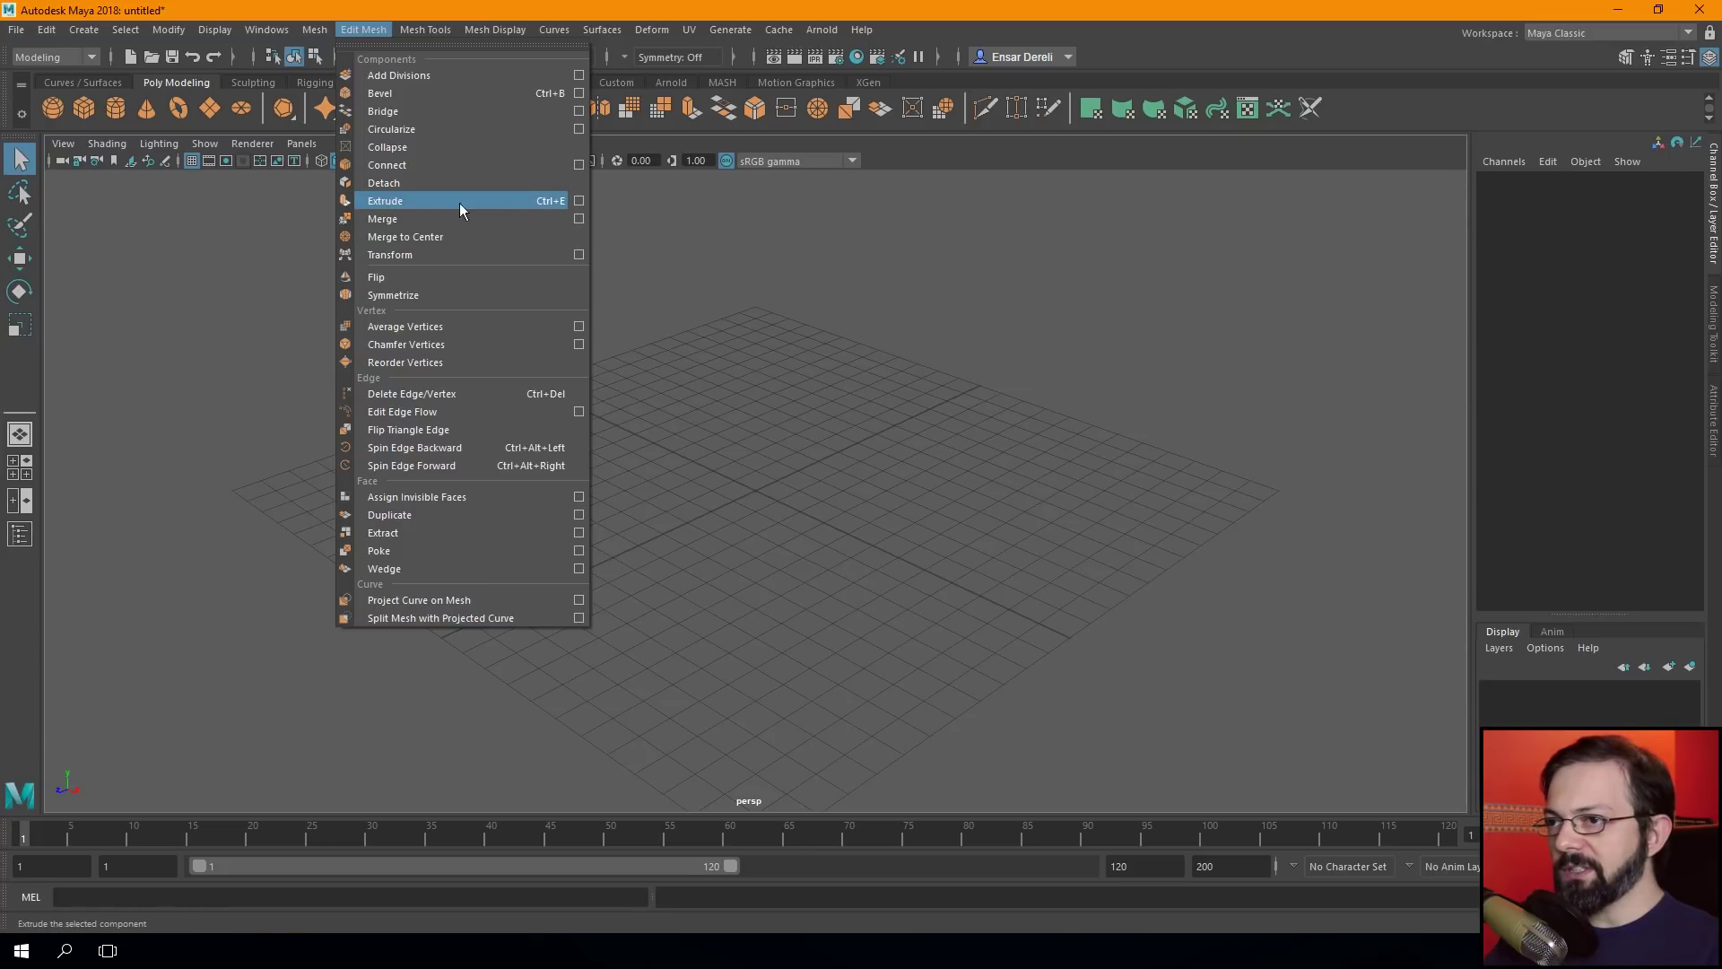
Try Extrude Face options: negative Offset, Thickness about 5.48, higher Smoothing angle, Divisions 19.
click(580, 203)
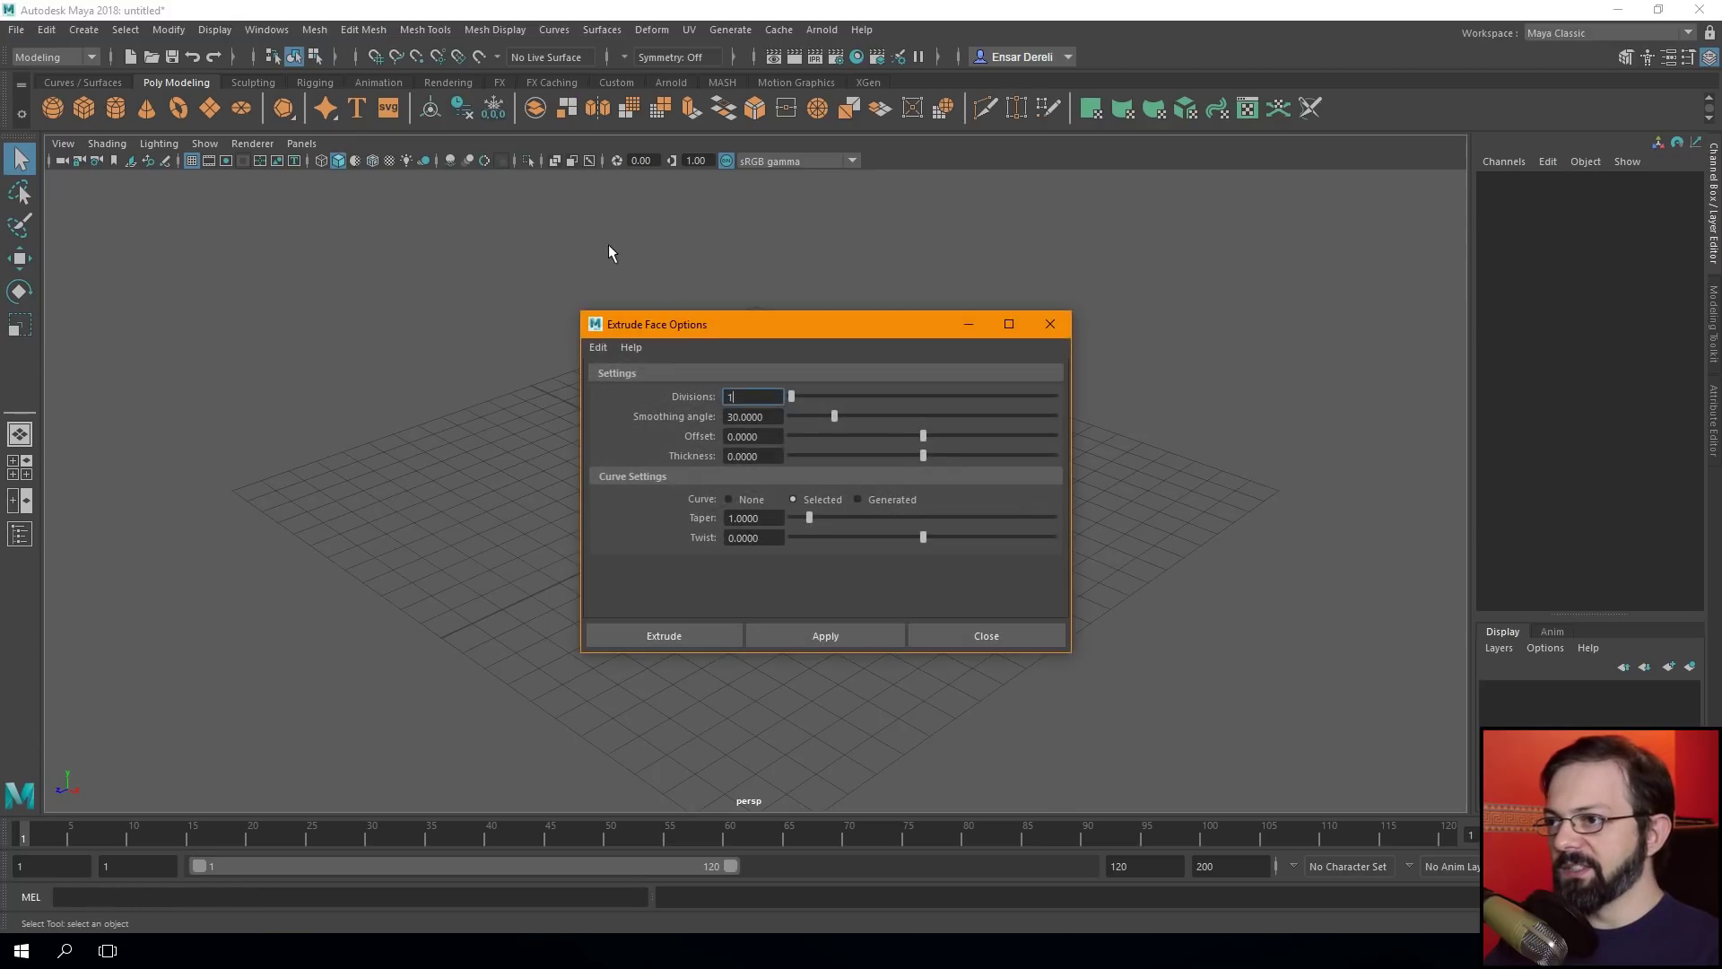
mouse_move(757, 325)
mouse_down()
mouse_move(367, 228)
mouse_move(457, 206)
mouse_up()
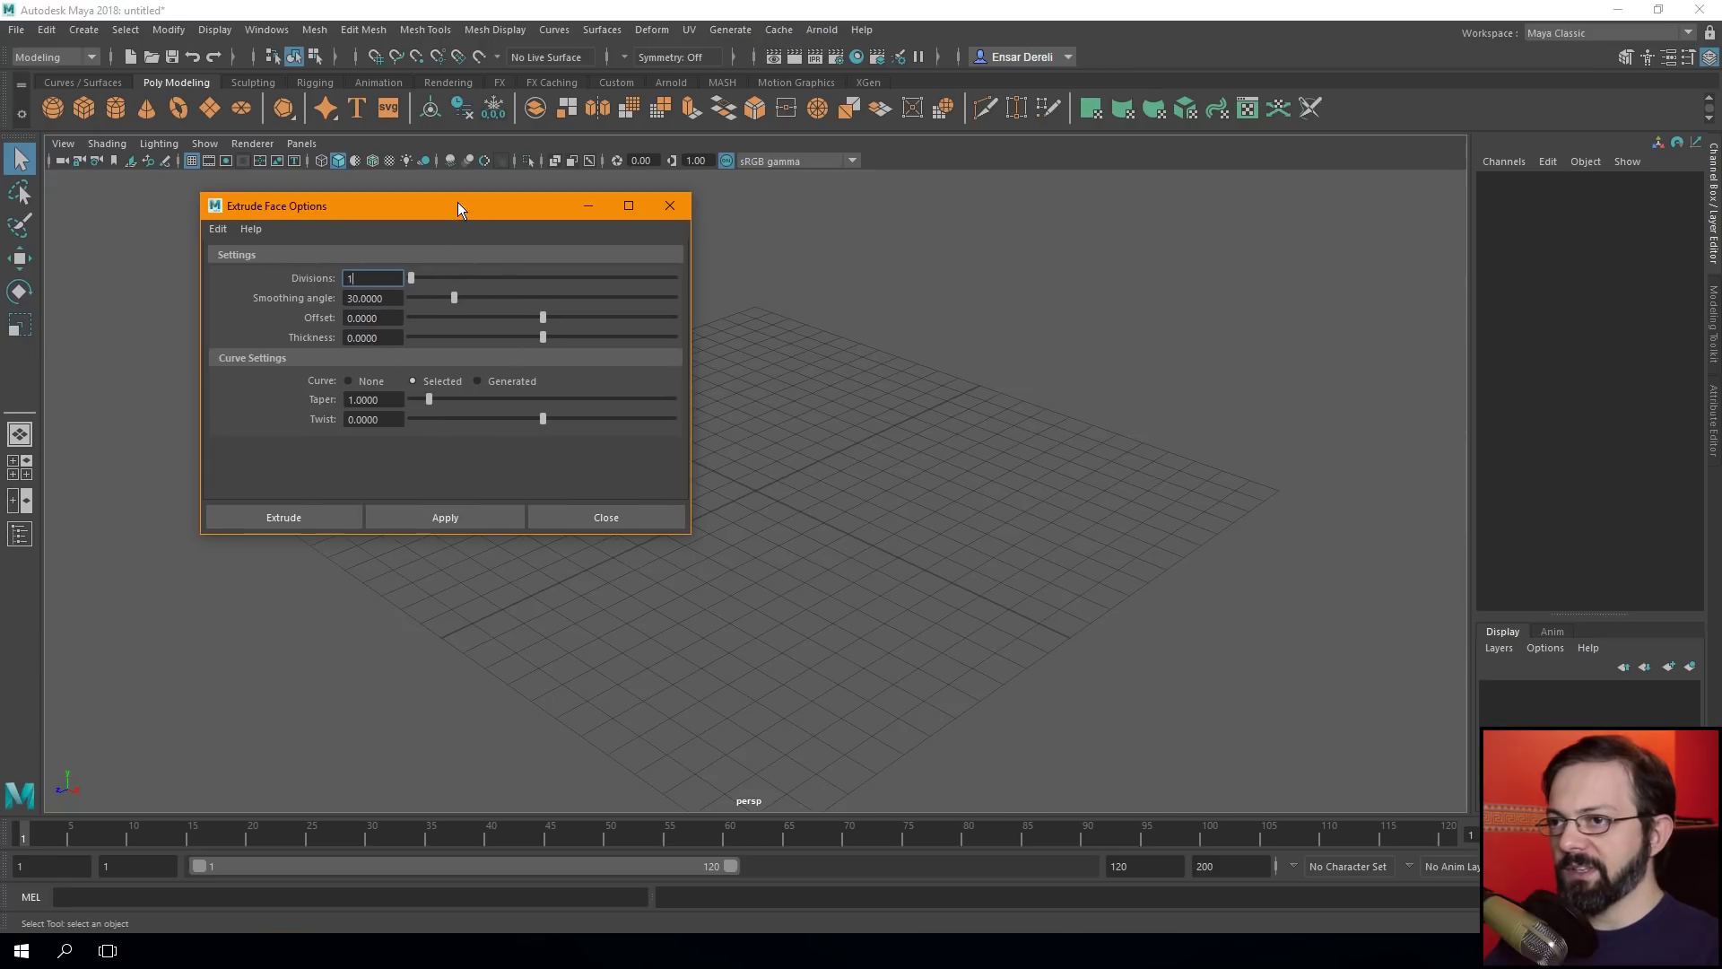
drag(446, 539, 447, 619)
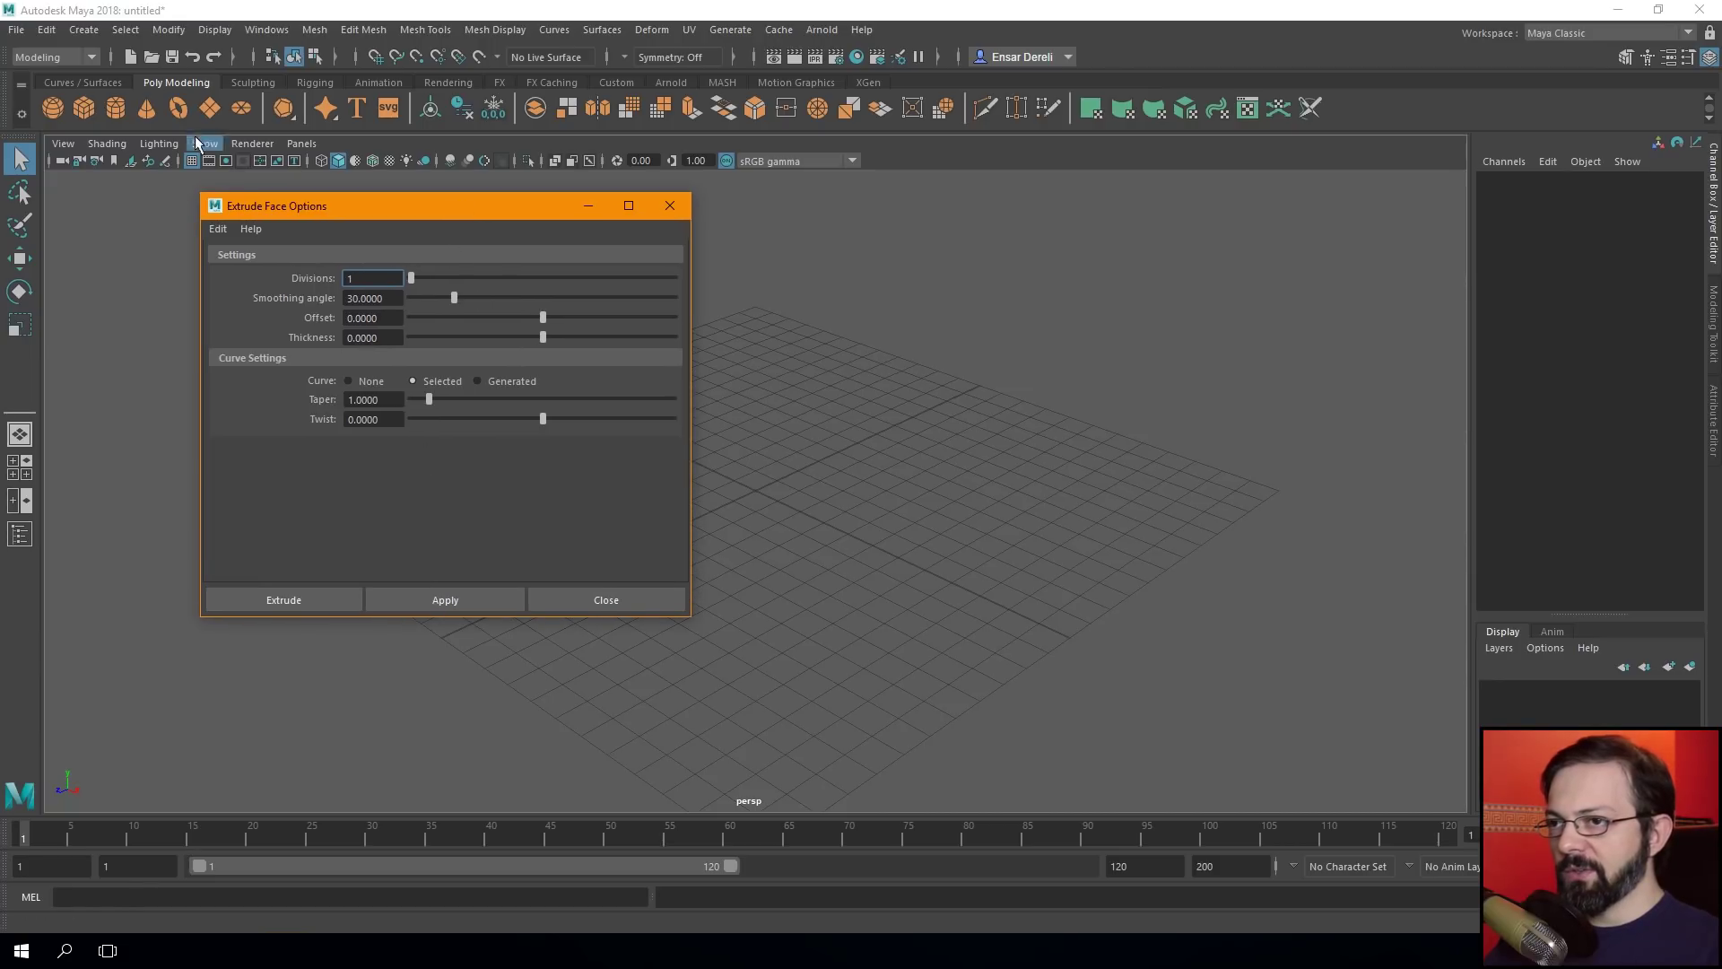
click(477, 317)
drag(528, 334, 579, 332)
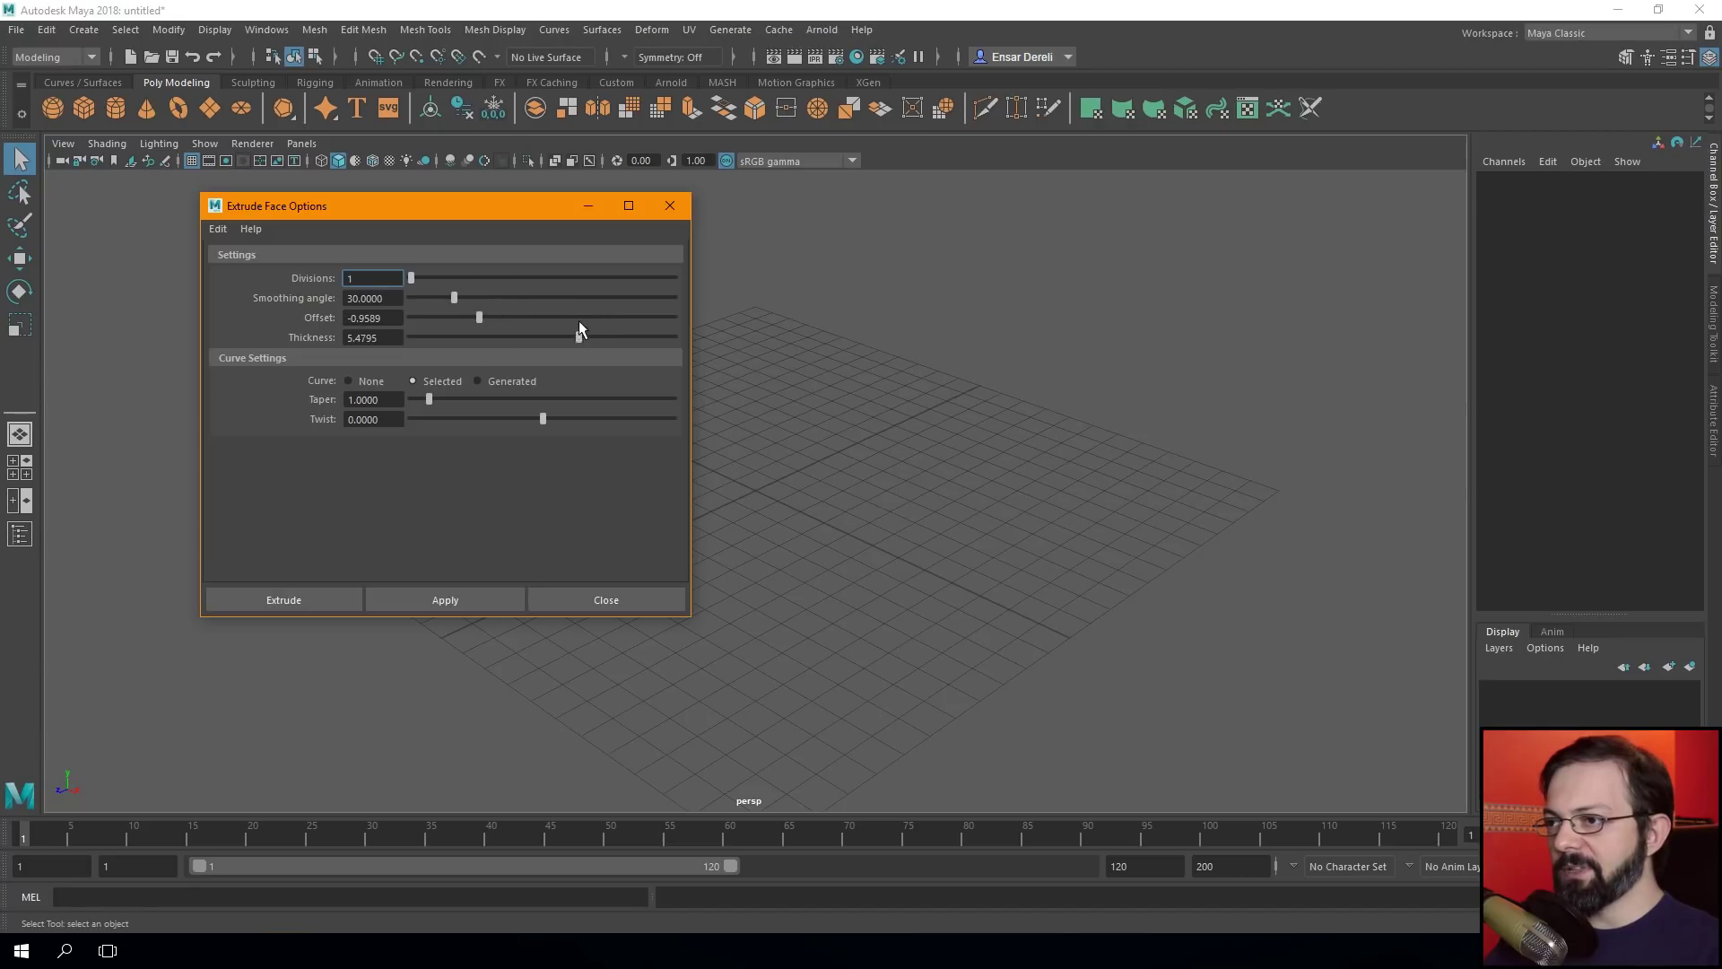
drag(454, 297, 526, 297)
drag(411, 278, 592, 298)
click(458, 278)
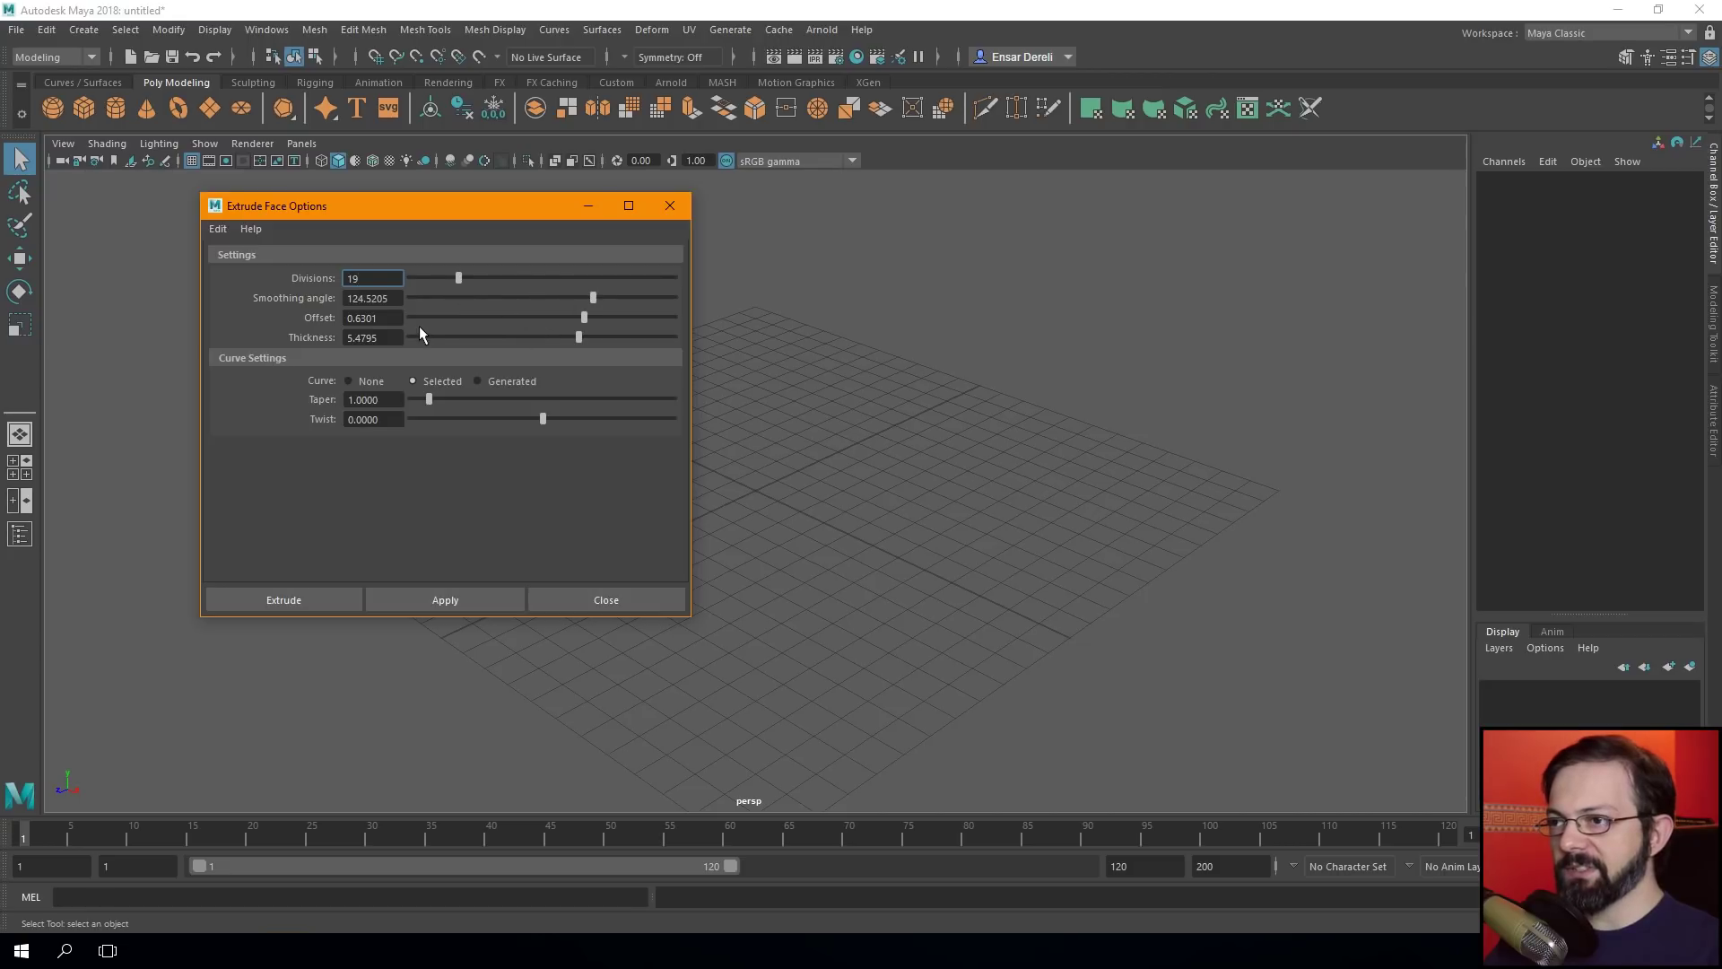
Reset the Extrude Face options to defaults via Edit > Reset Settings.
drag(436, 210, 483, 221)
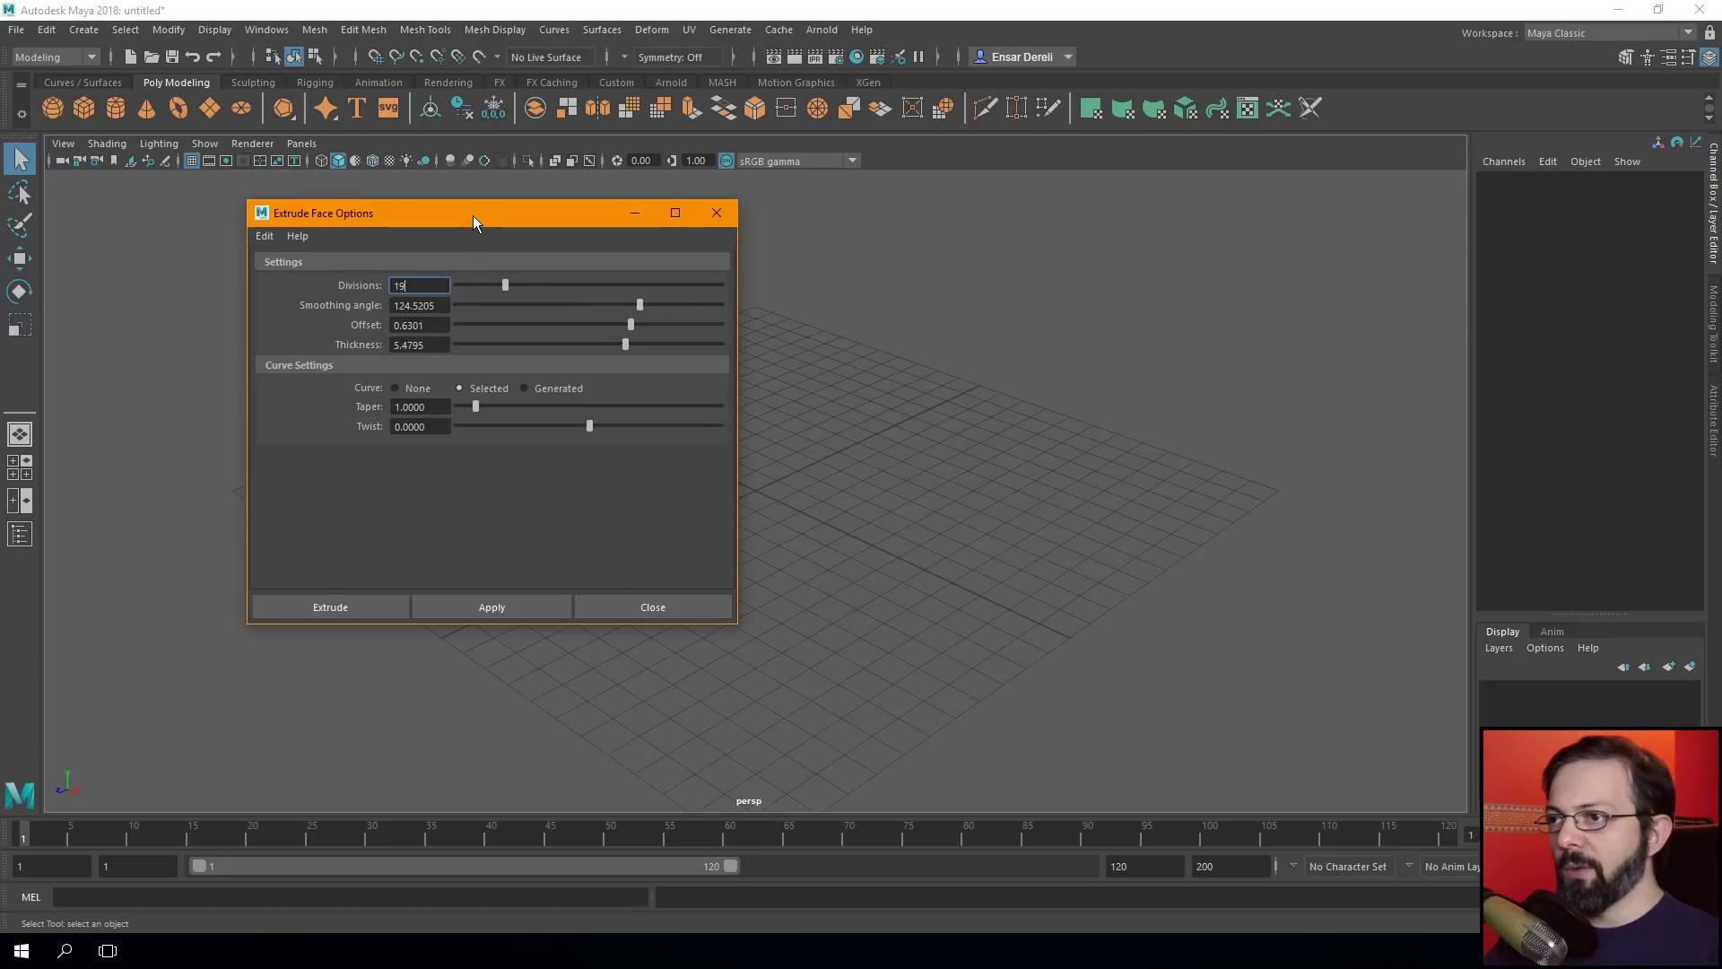
drag(474, 217, 489, 233)
click(279, 246)
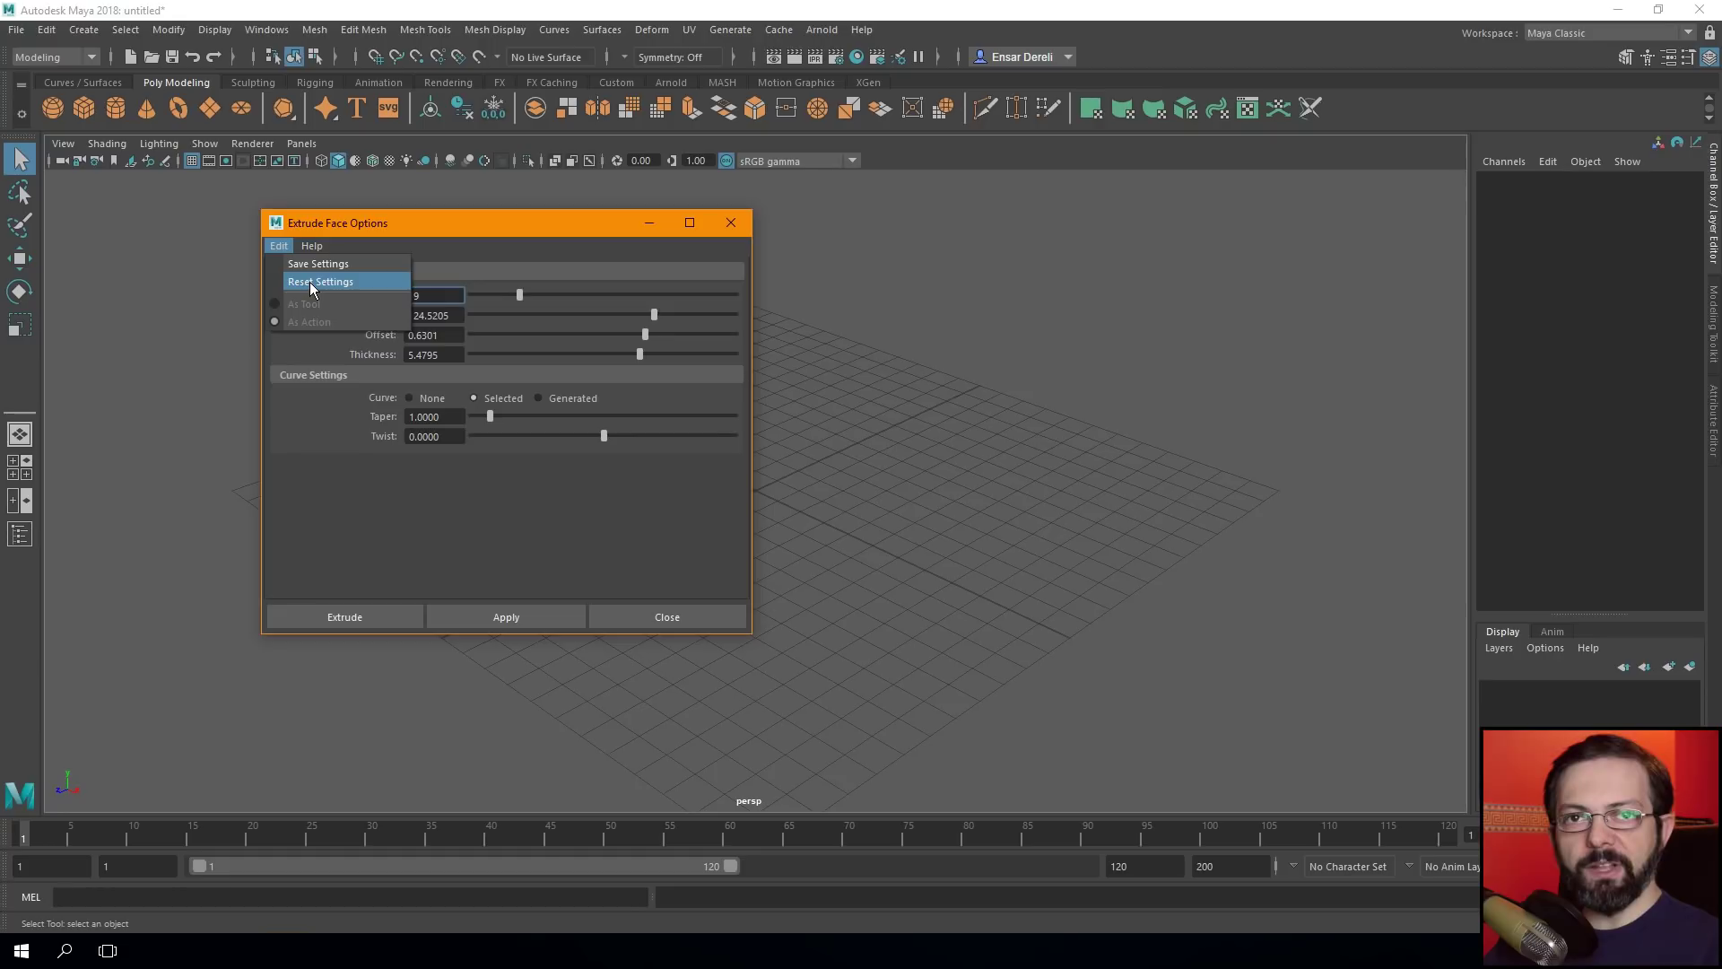
click(391, 223)
mouse_move(562, 224)
mouse_down()
mouse_move(748, 250)
mouse_move(511, 226)
mouse_up()
click(355, 253)
click(363, 284)
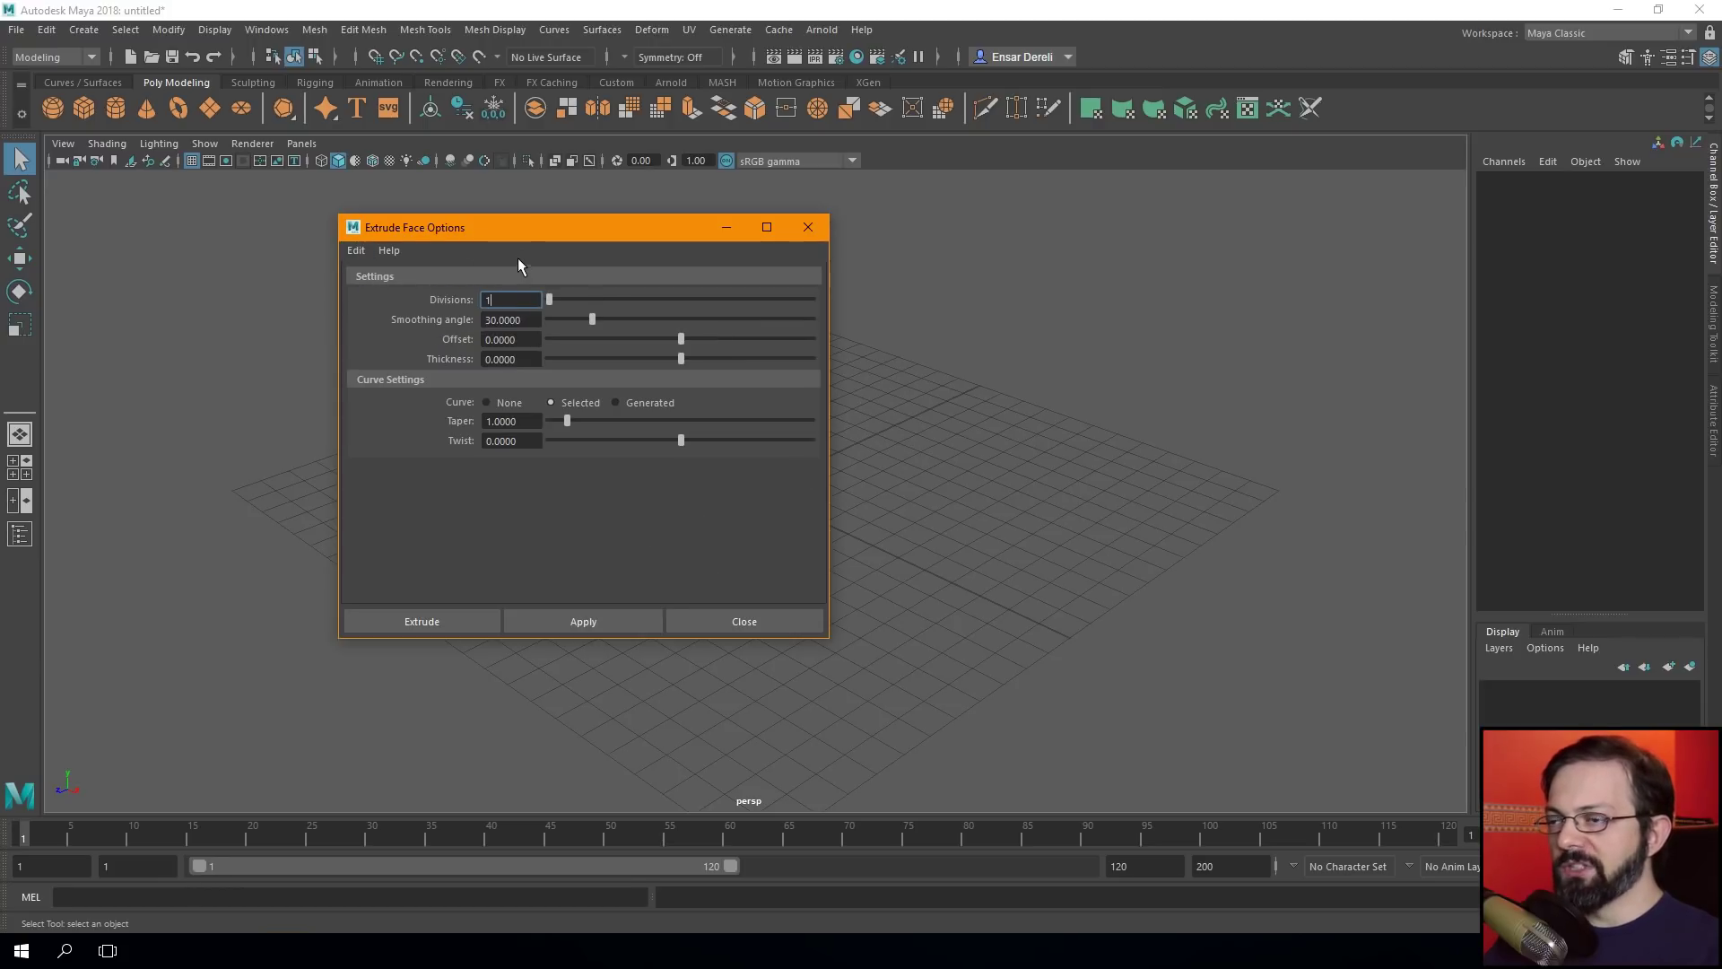
Close Extrude options, reset Edit Mesh > Transform vertex options to defaults, and close them.
click(810, 227)
click(369, 30)
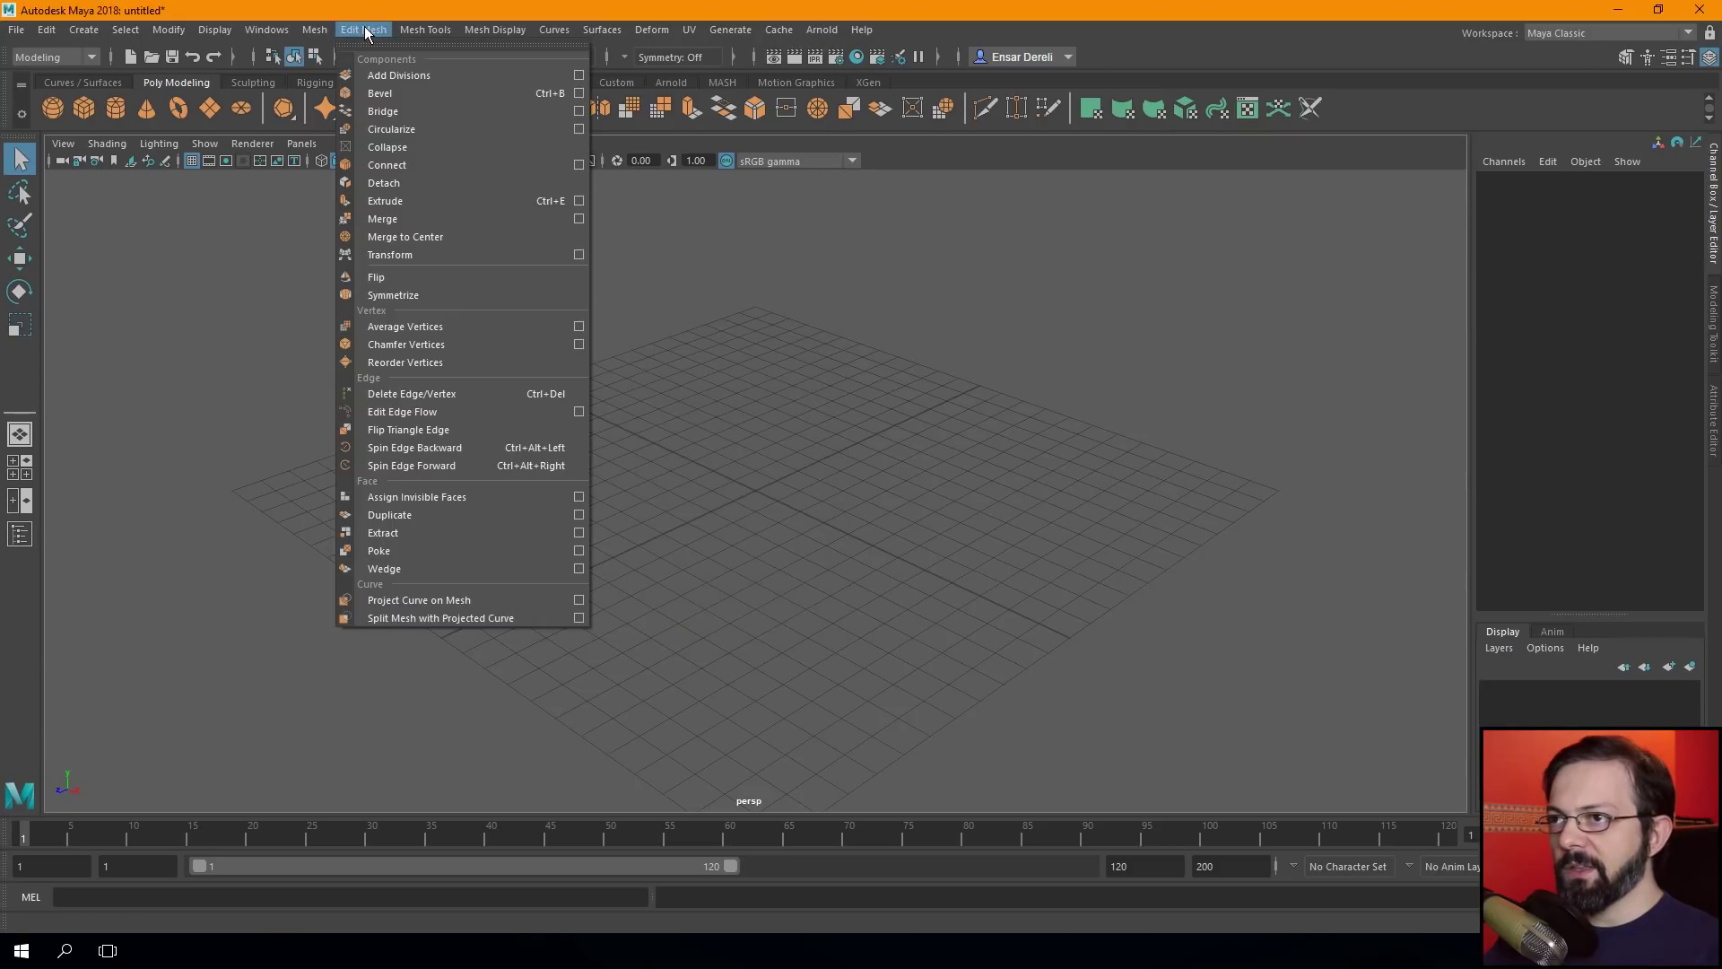
click(580, 255)
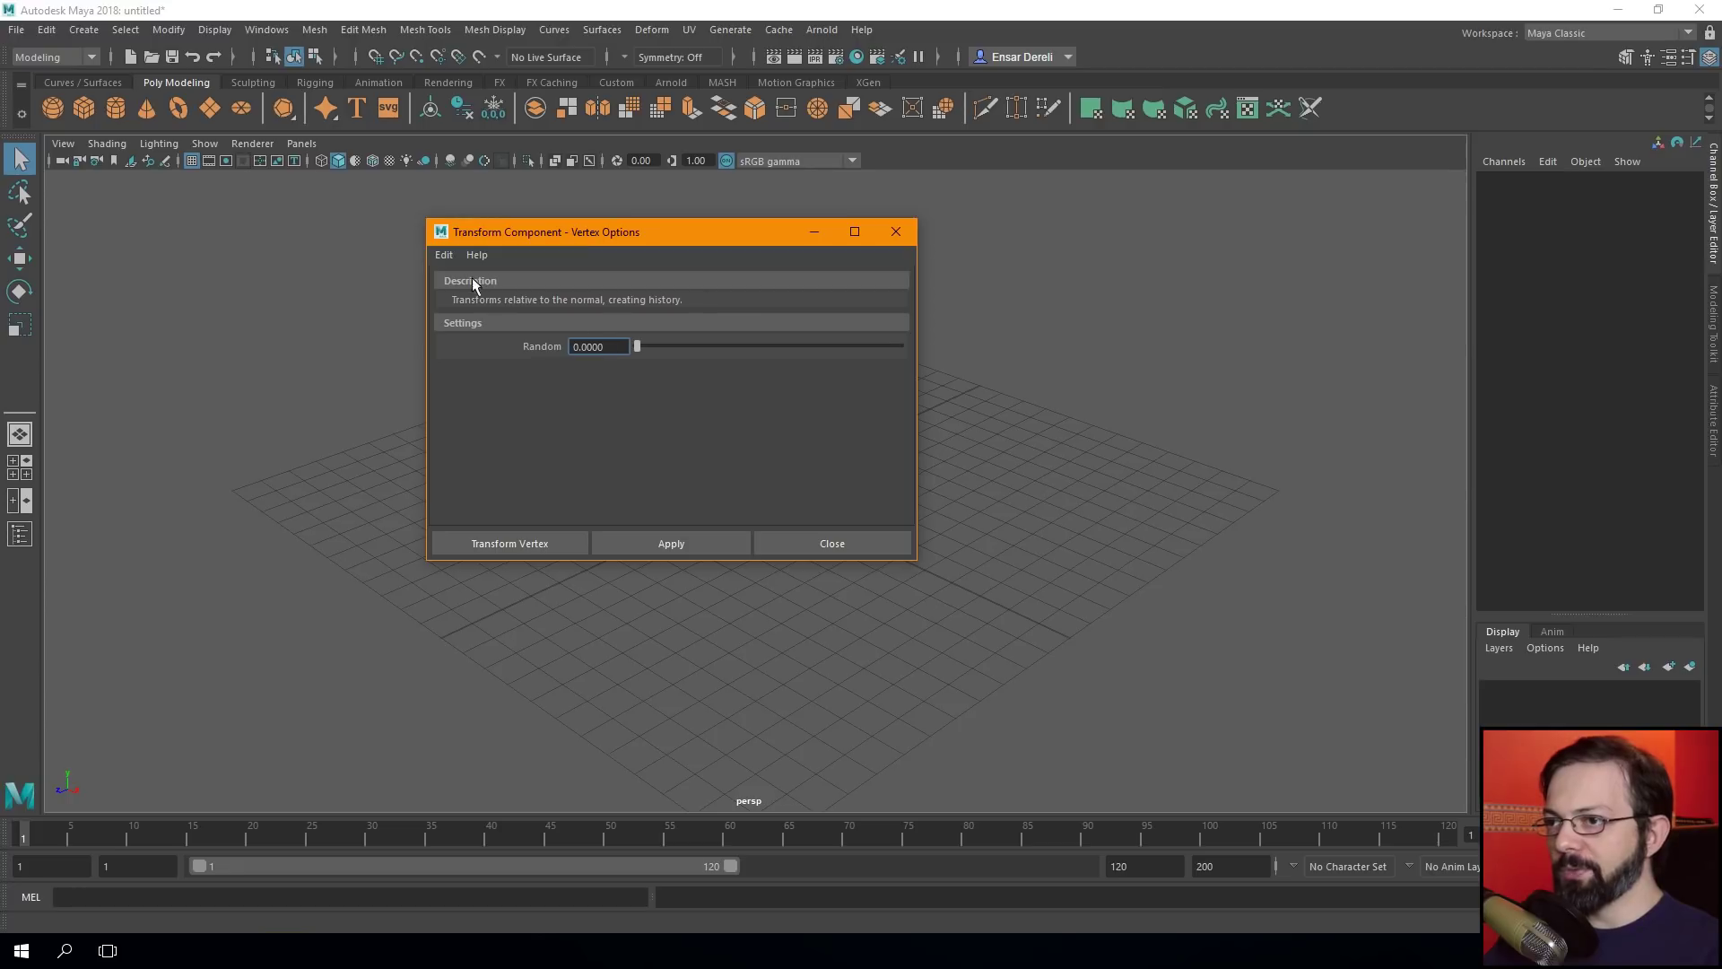
click(443, 255)
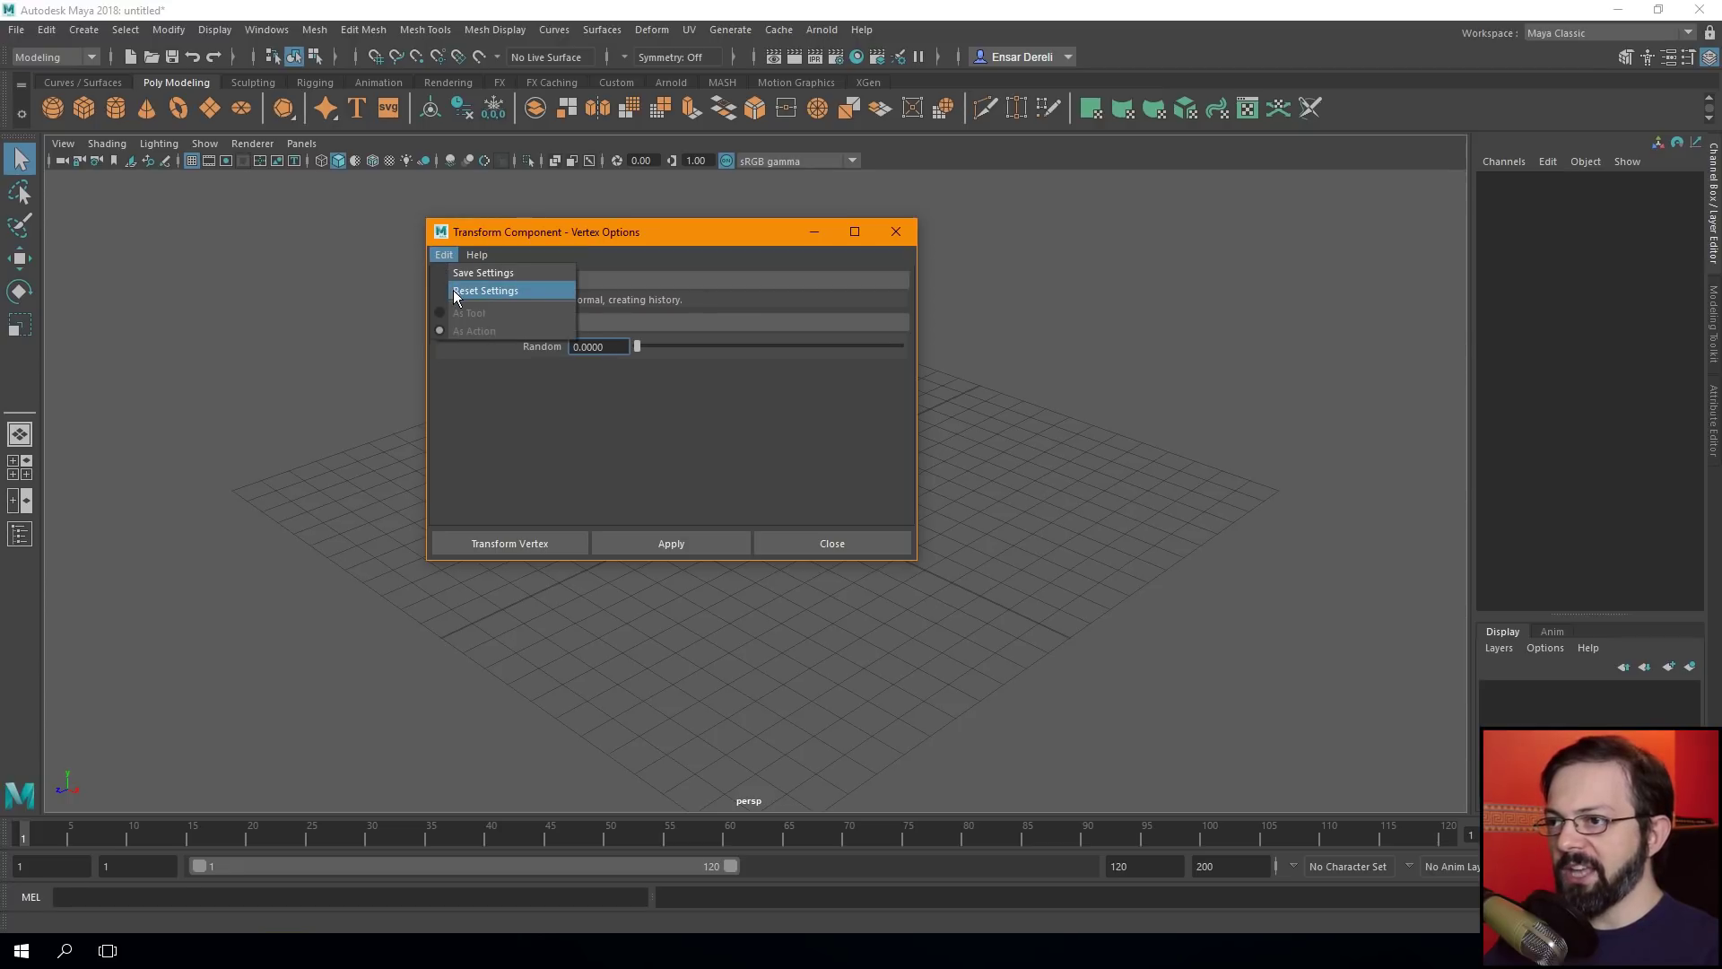
click(499, 288)
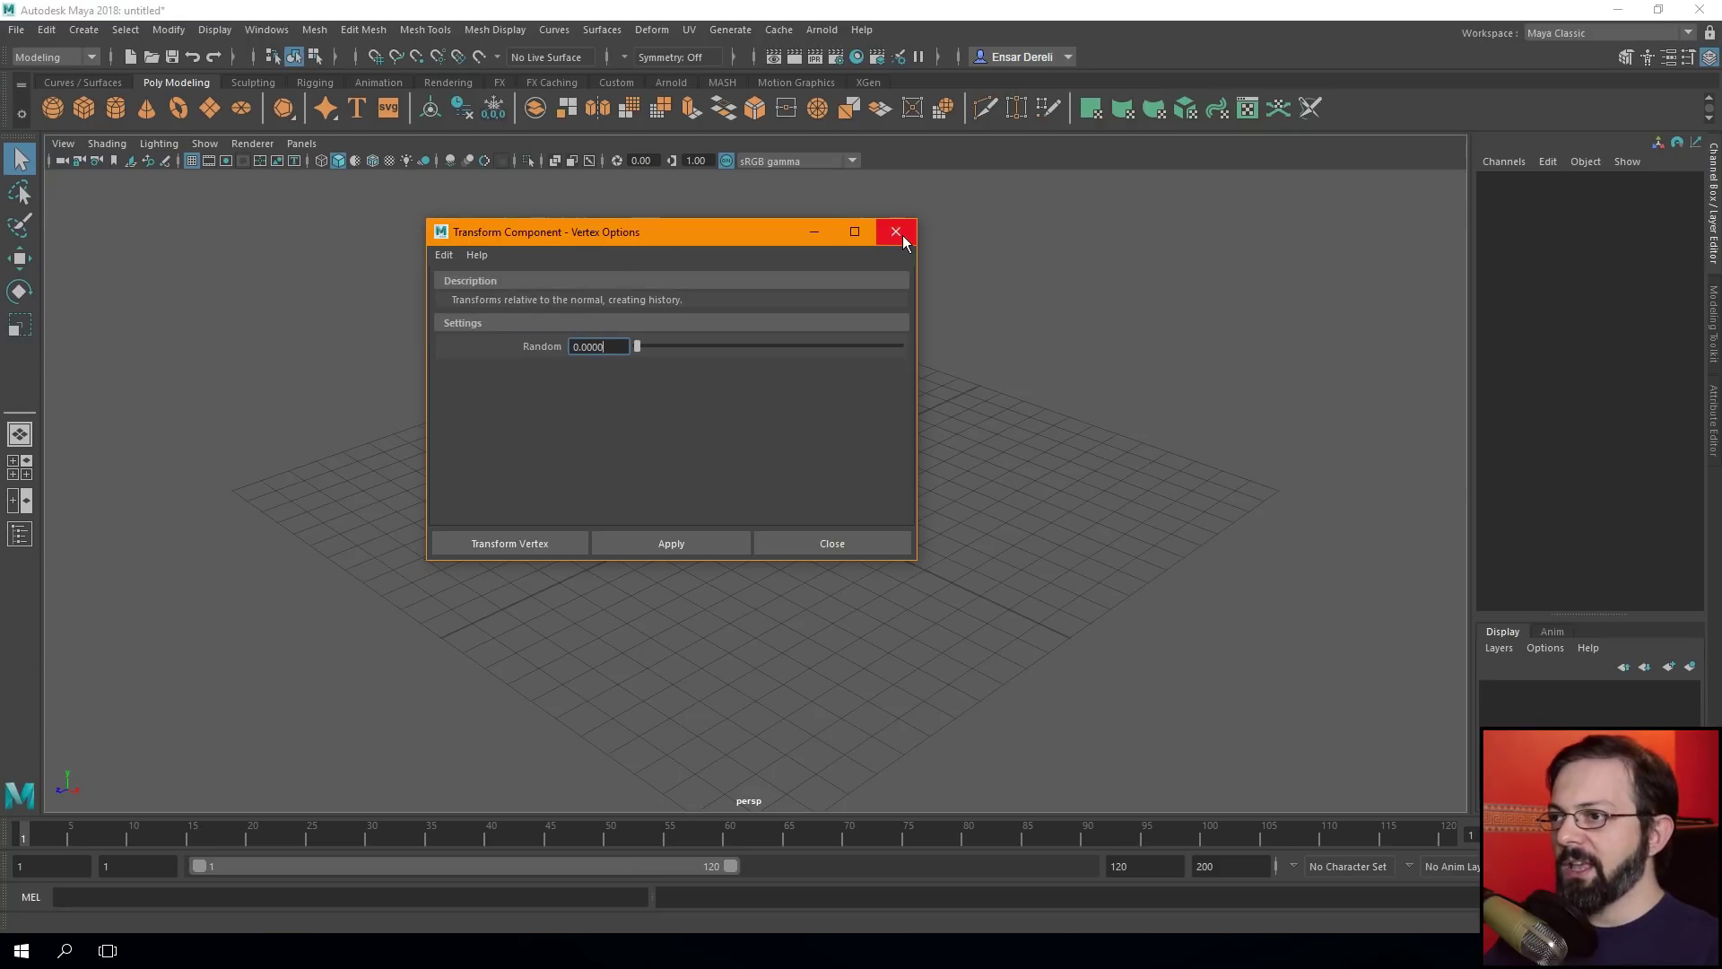
click(897, 233)
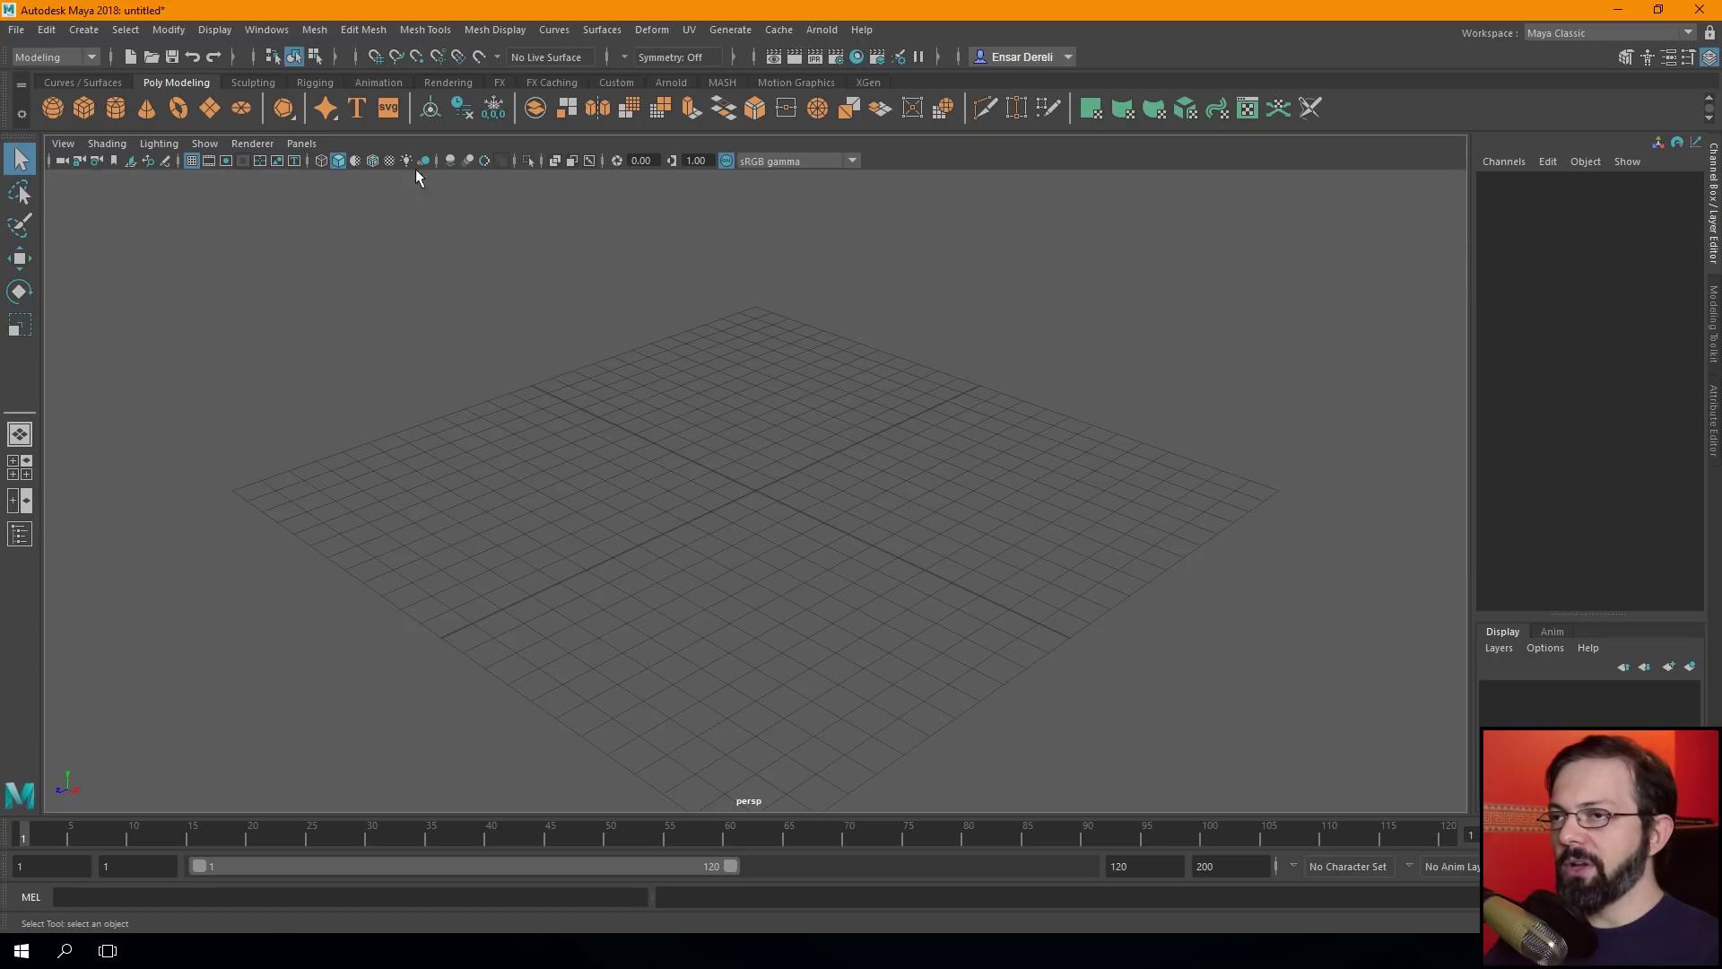
Reset Chamfer Vertex options to defaults (Width 0.2500), close them, and open the File menu.
click(305, 30)
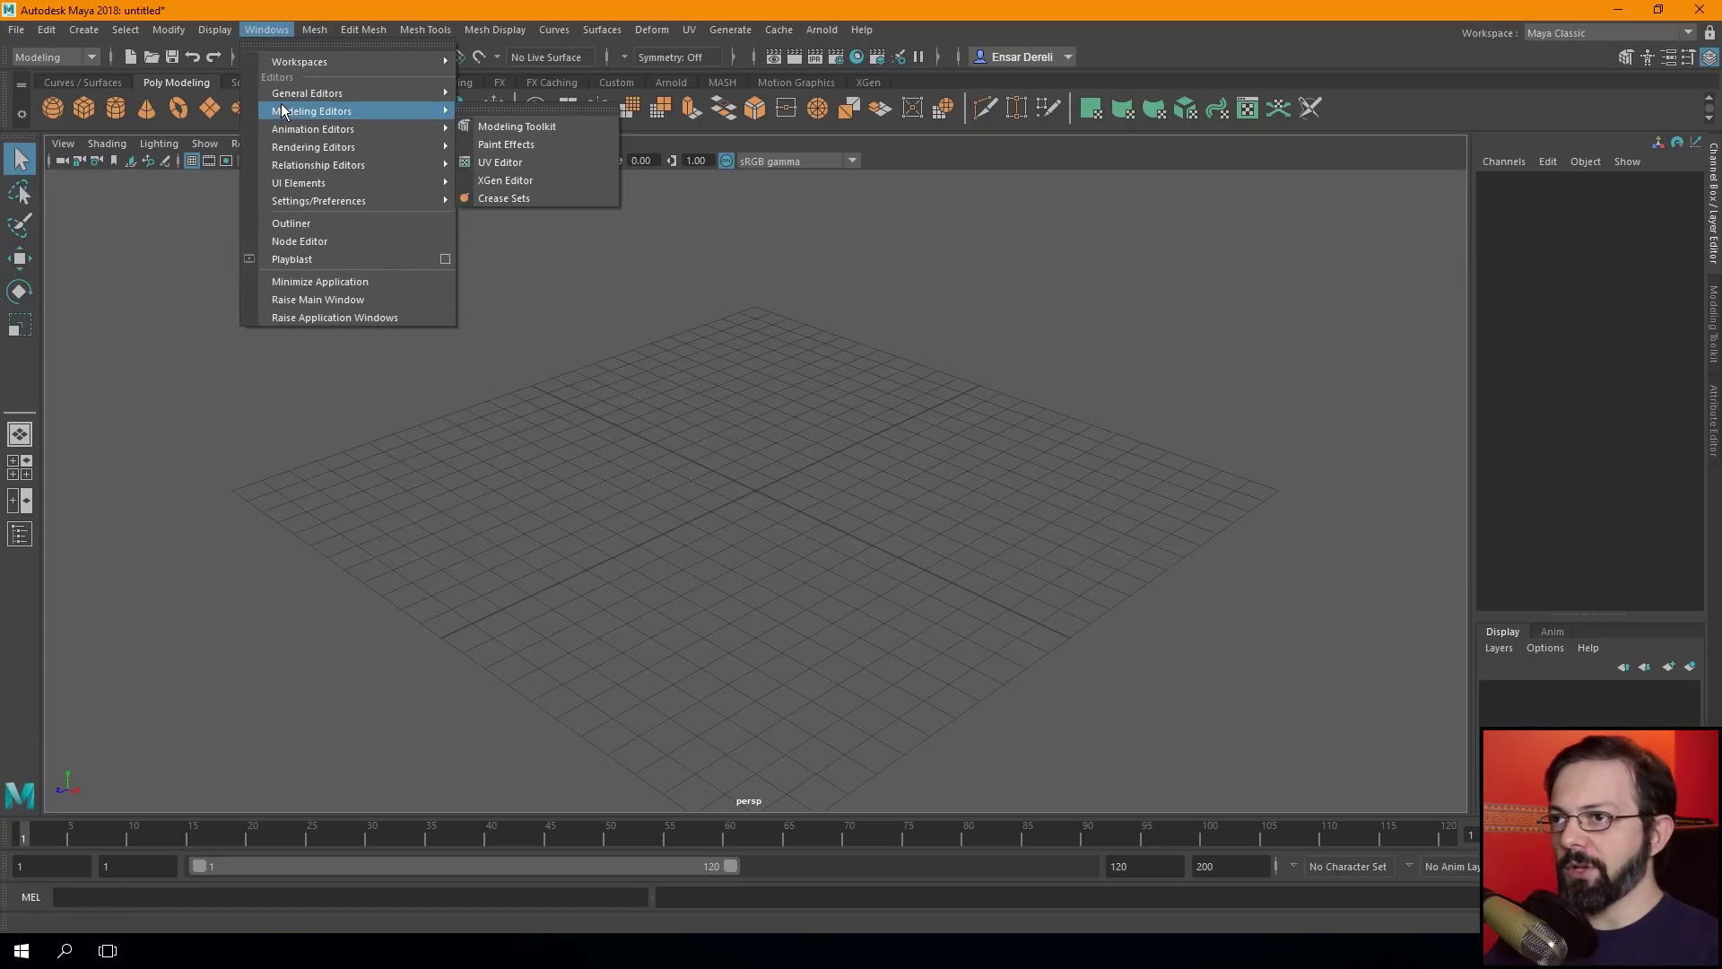
mouse_move(364, 30)
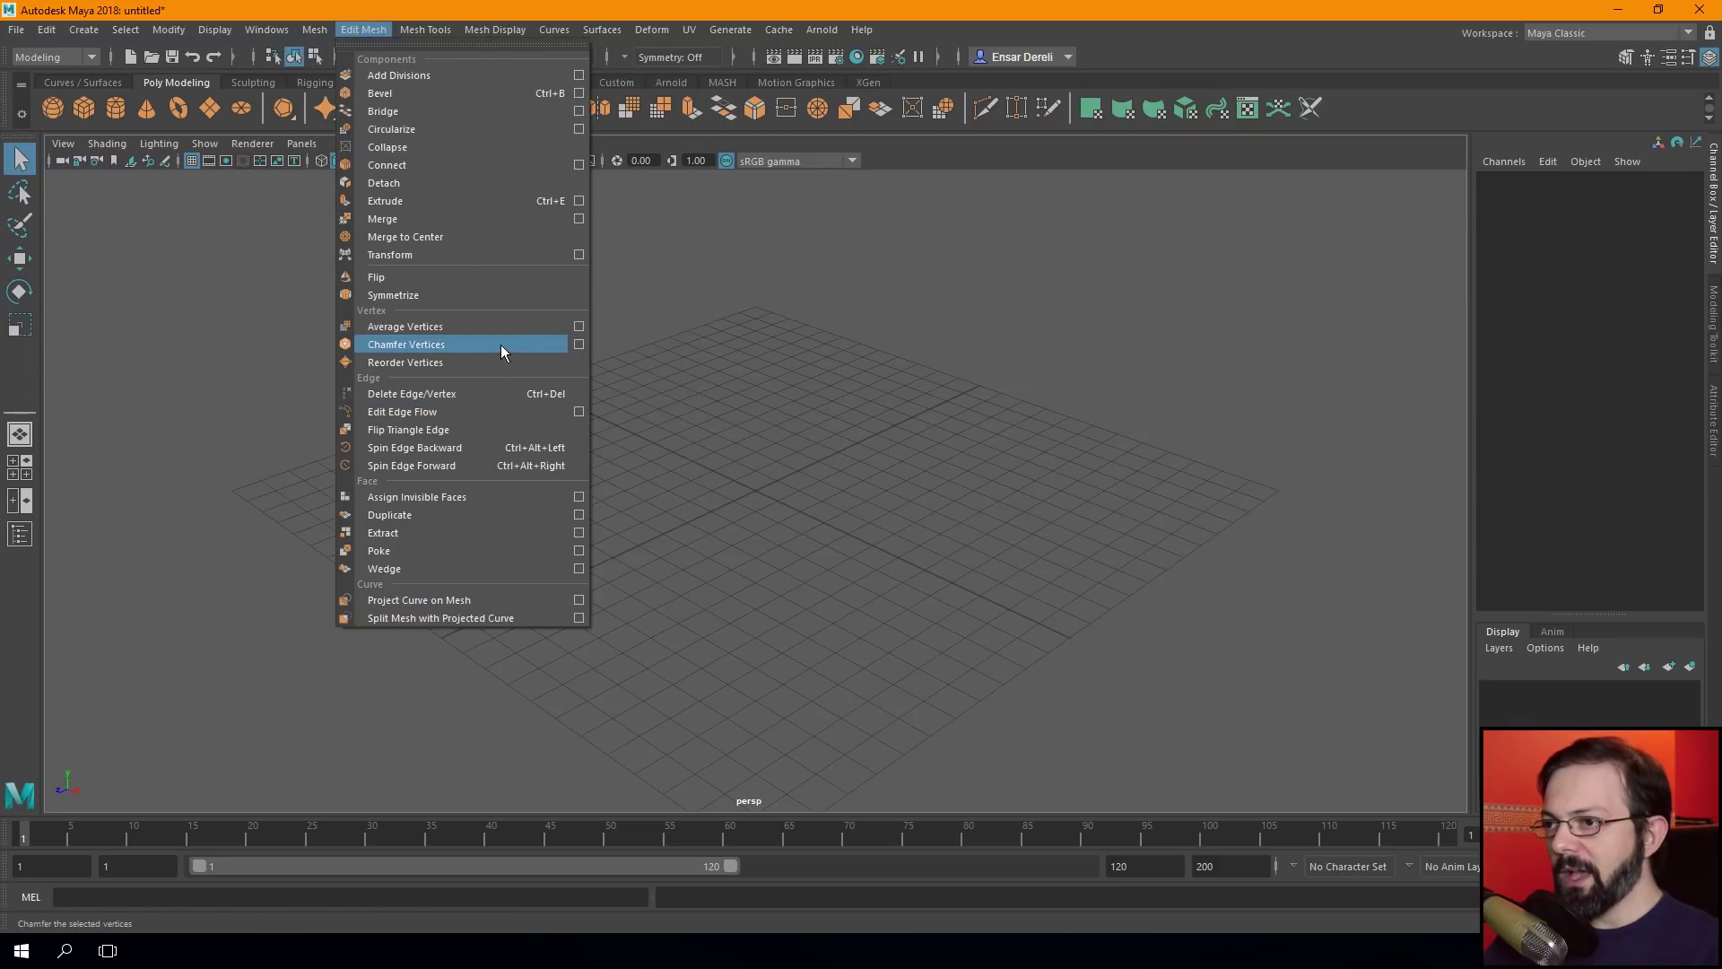
click(579, 345)
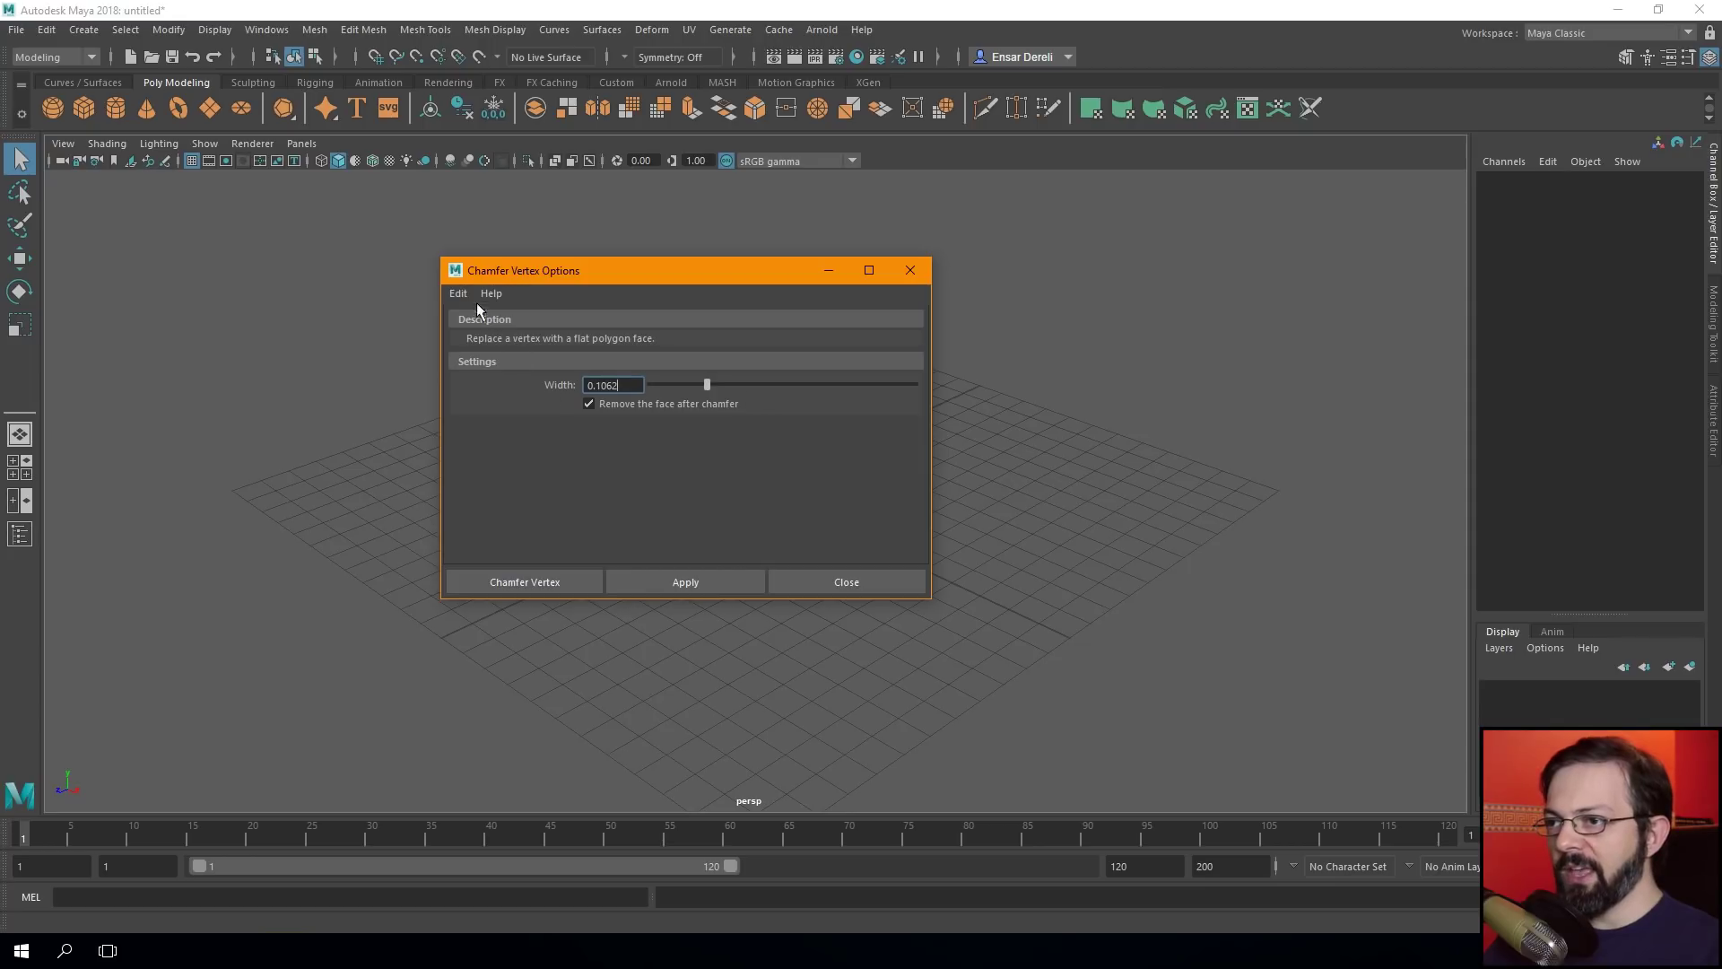
mouse_move(644, 278)
mouse_down()
mouse_move(611, 247)
mouse_move(619, 225)
mouse_move(569, 208)
mouse_move(555, 269)
mouse_up()
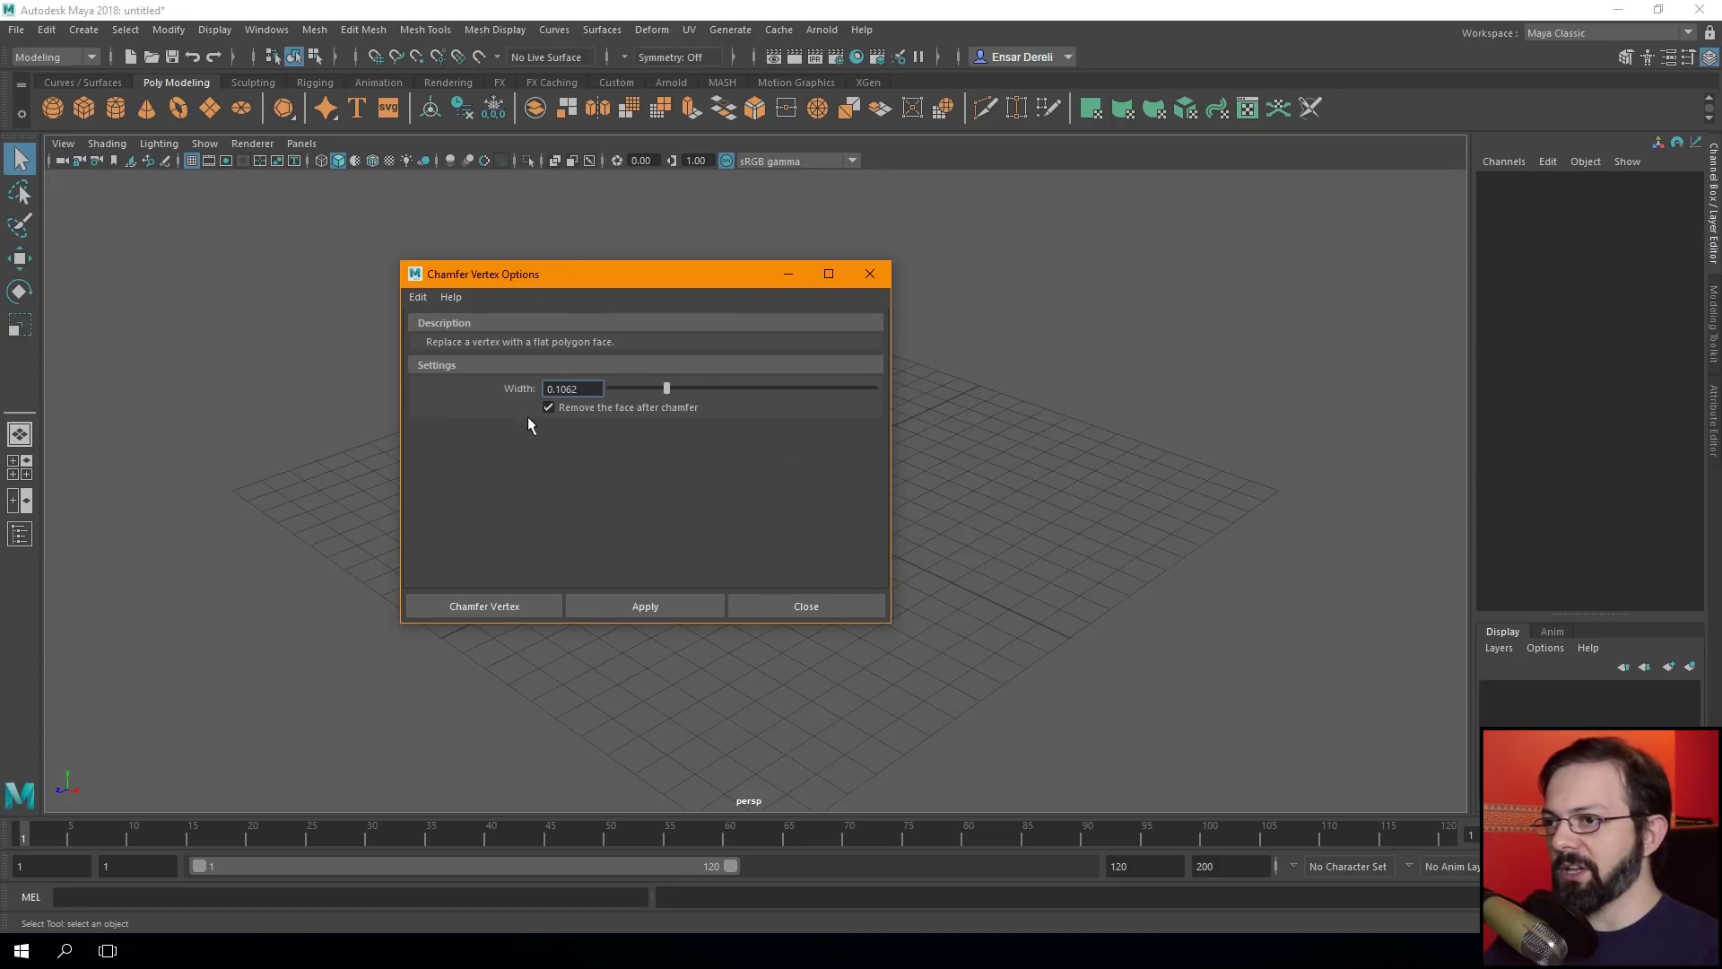
click(425, 299)
click(427, 330)
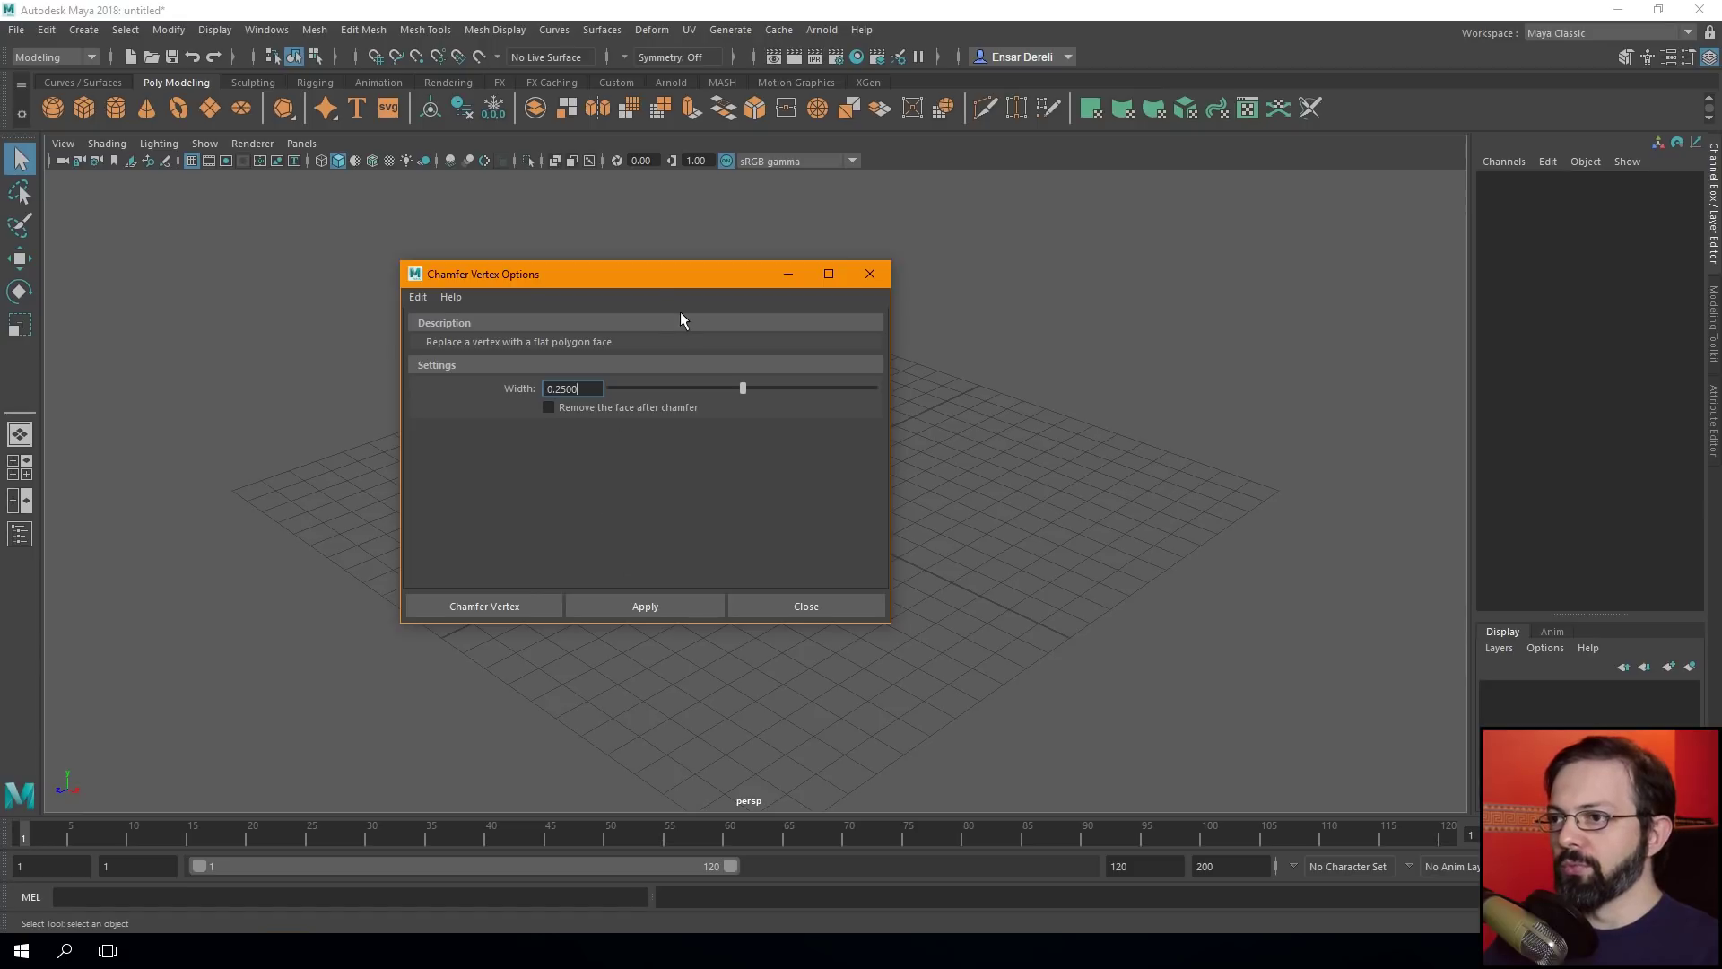
drag(643, 281, 591, 249)
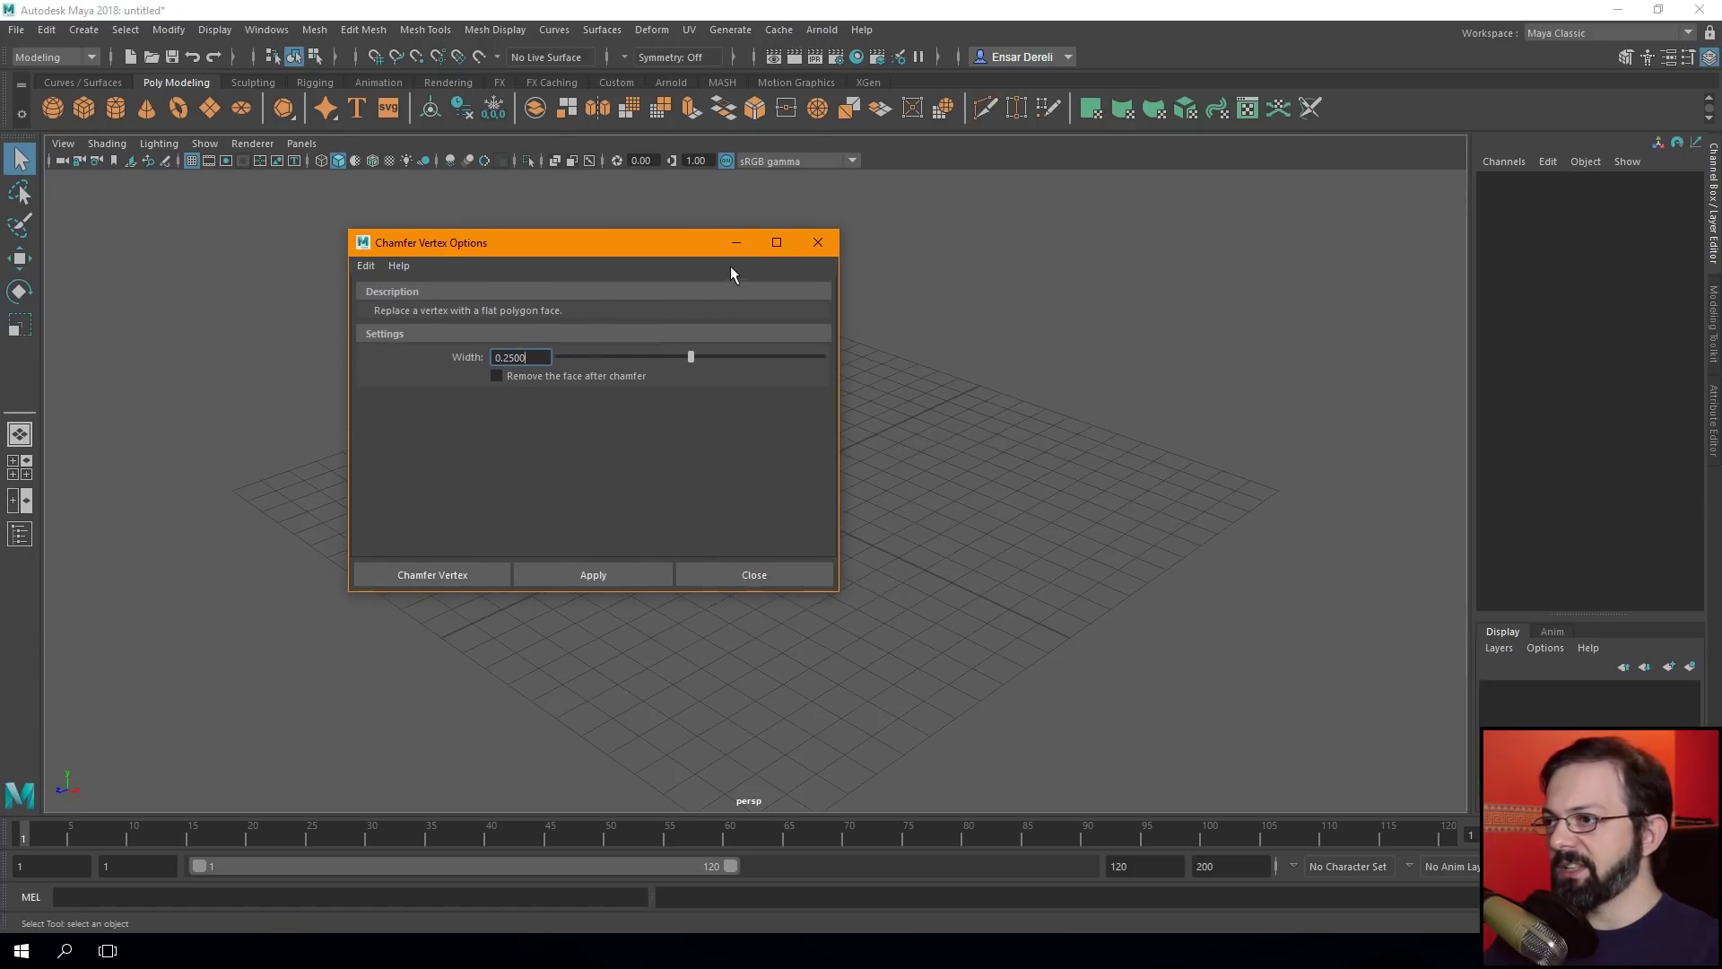
click(817, 243)
click(45, 29)
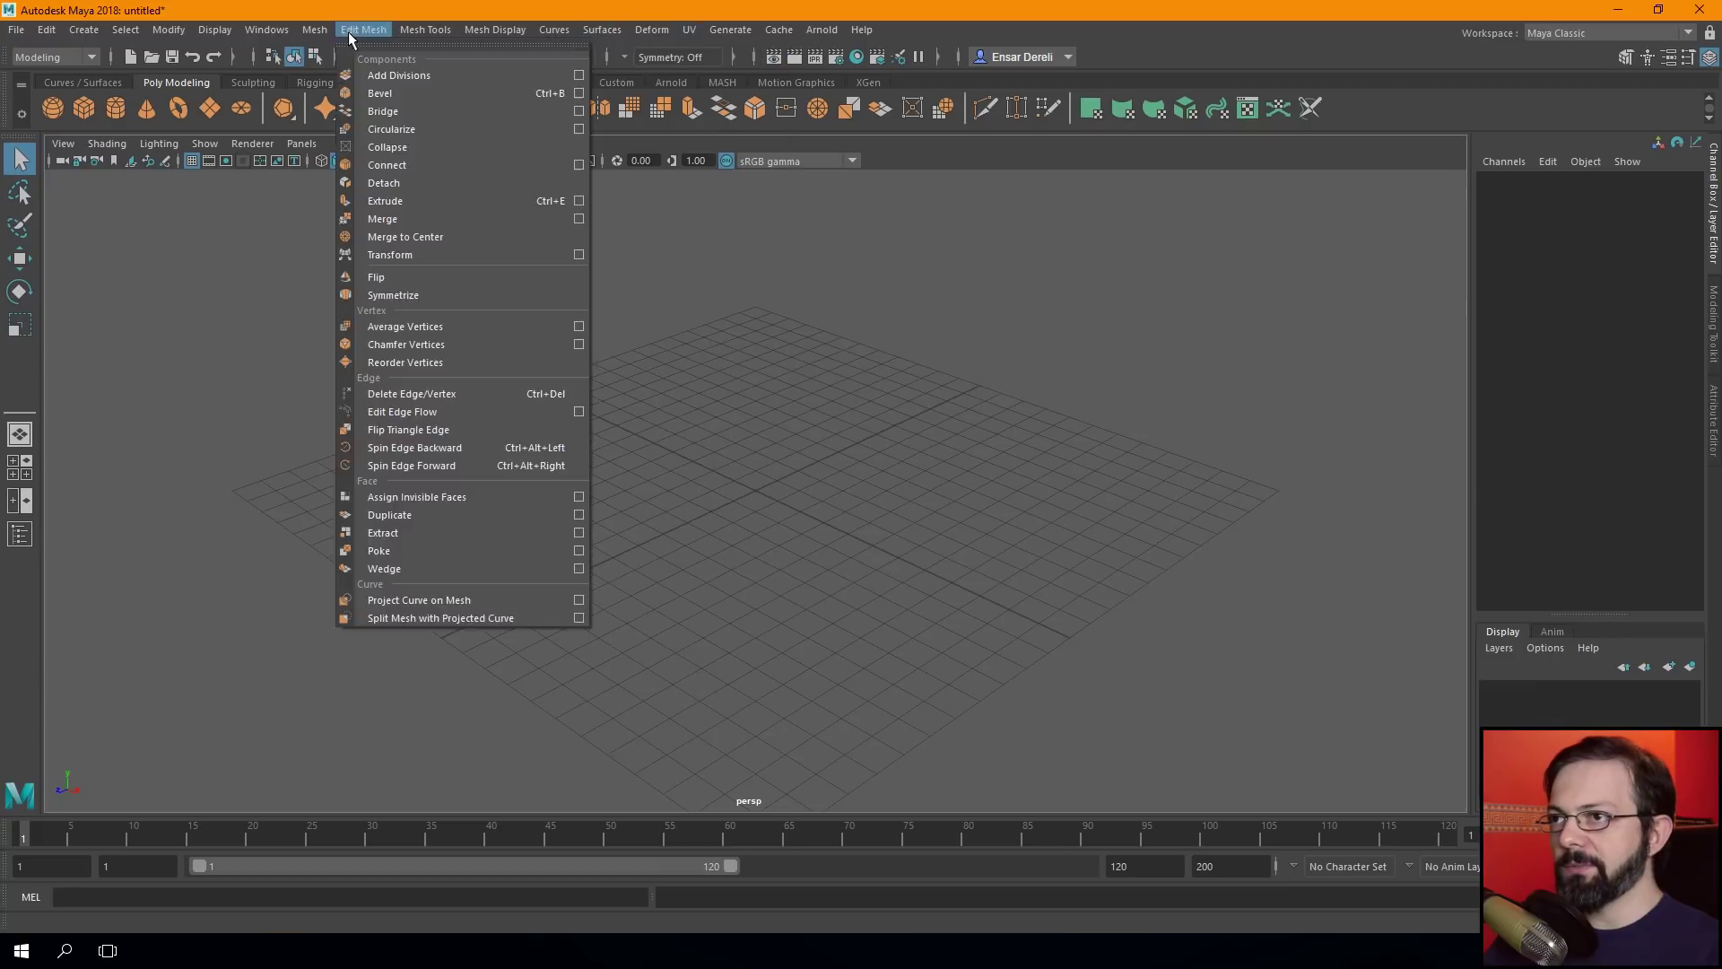
Browse the Modify, Windows and Surfaces menus, then show the menu set dropdown.
click(25, 32)
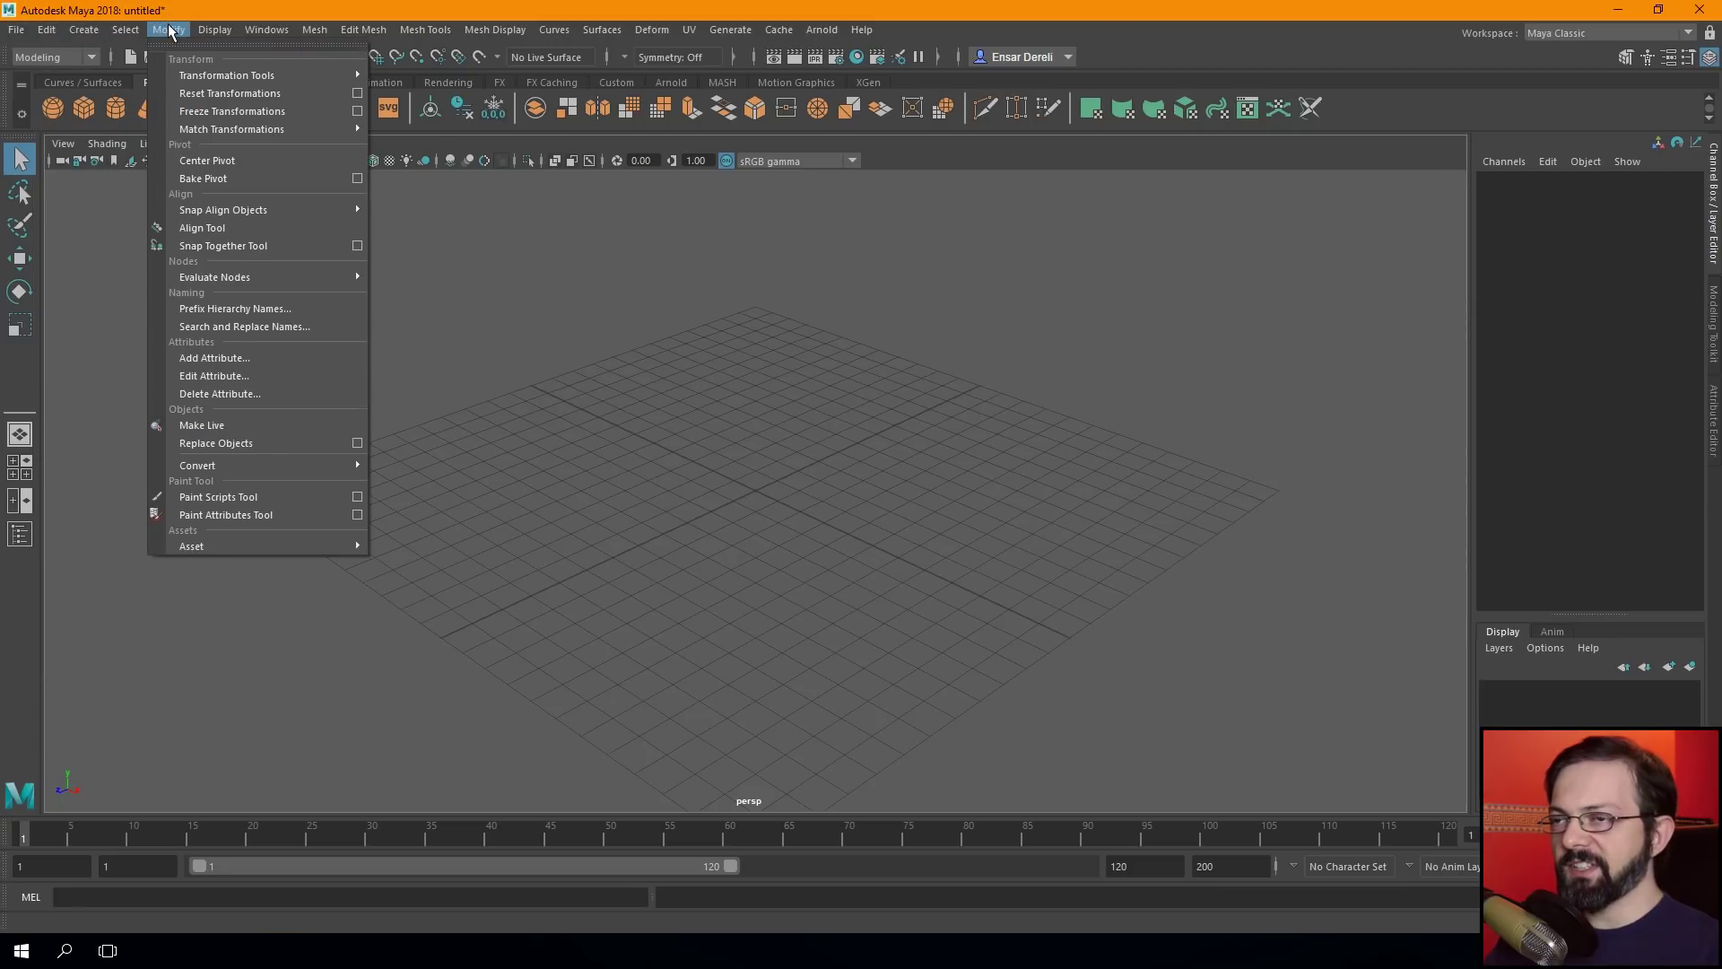
click(269, 30)
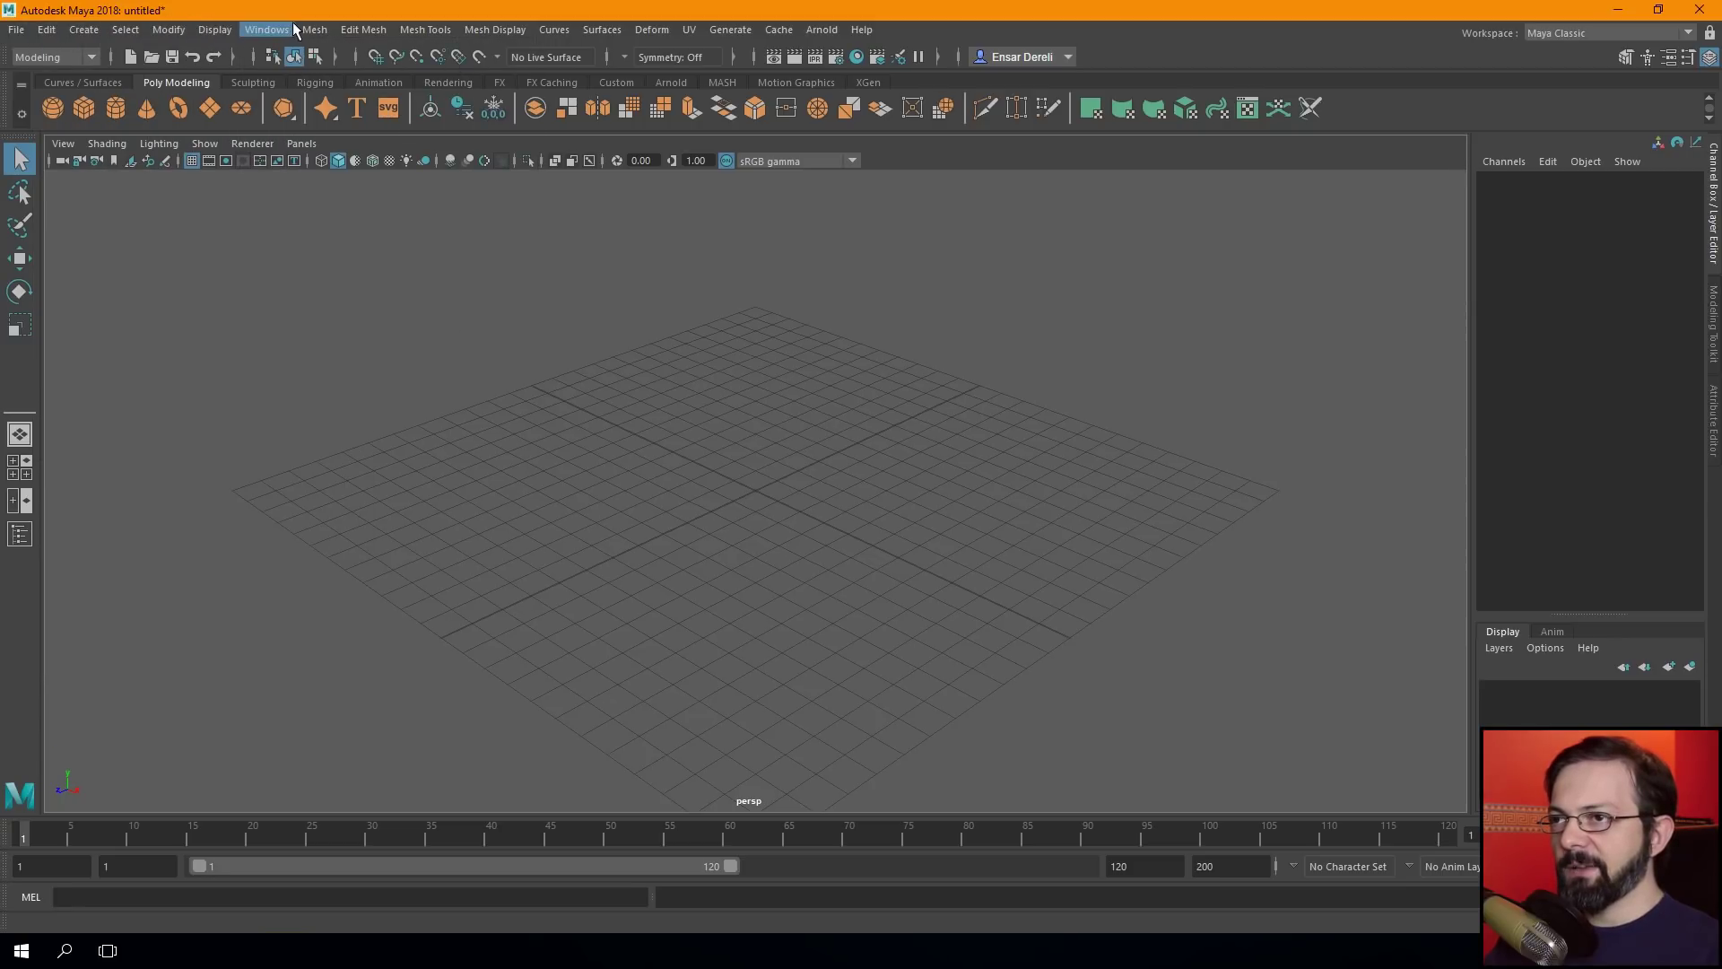
click(22, 30)
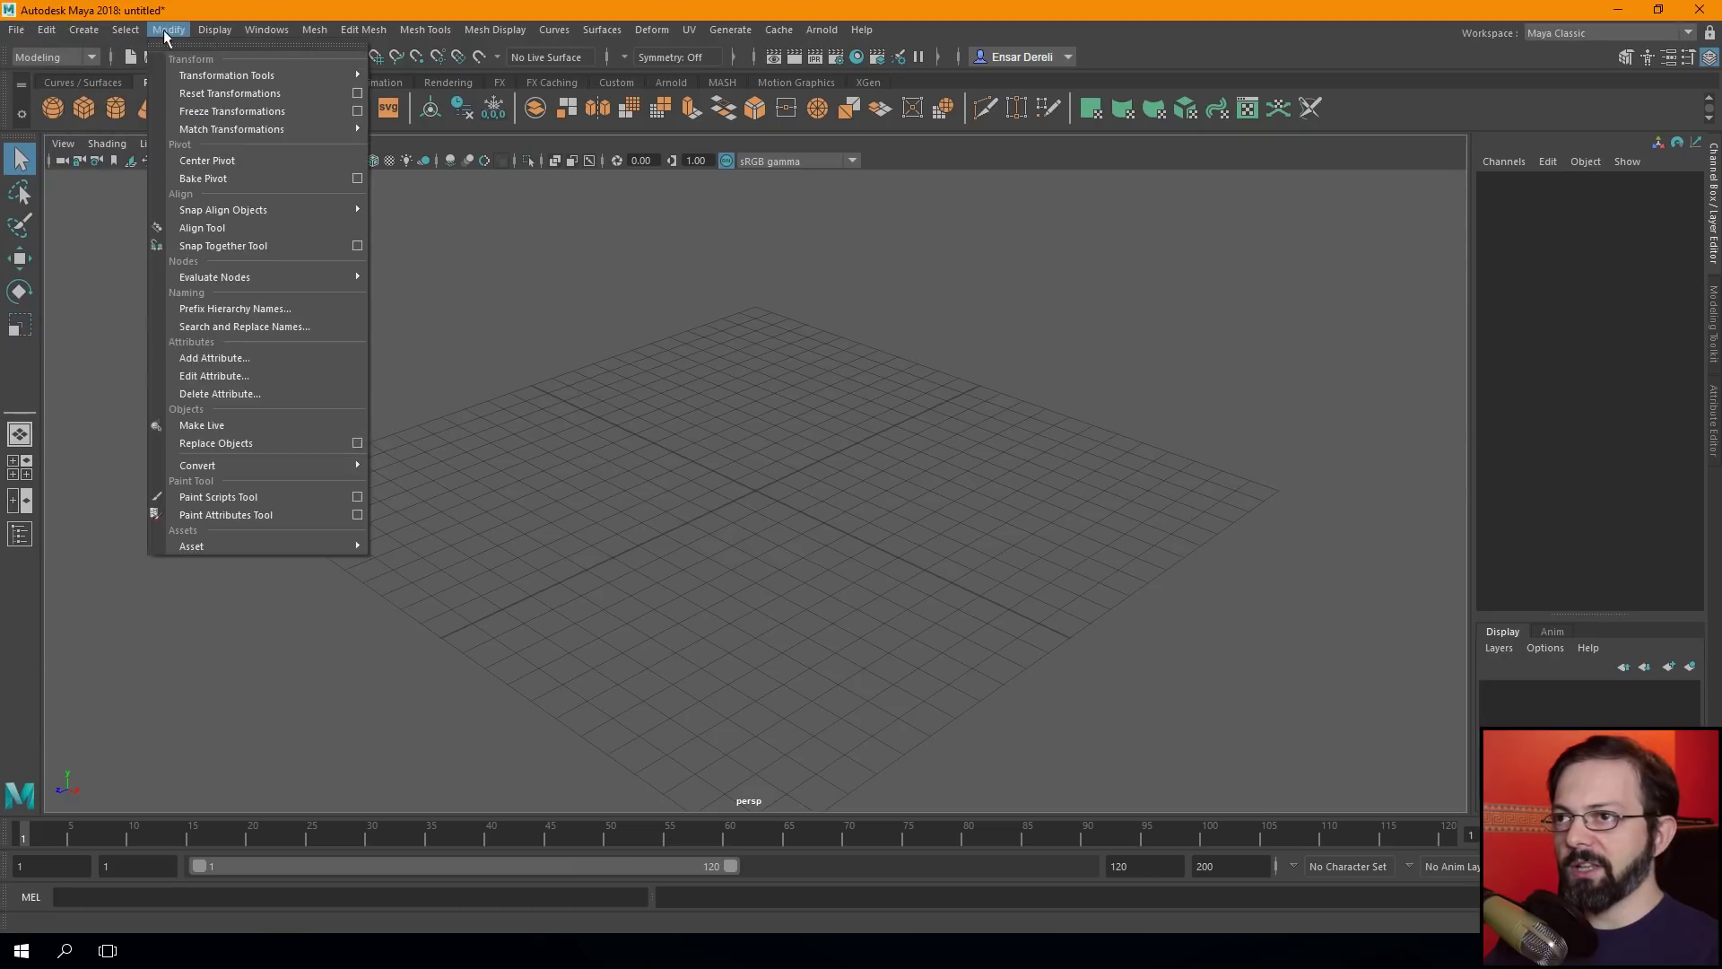
click(276, 34)
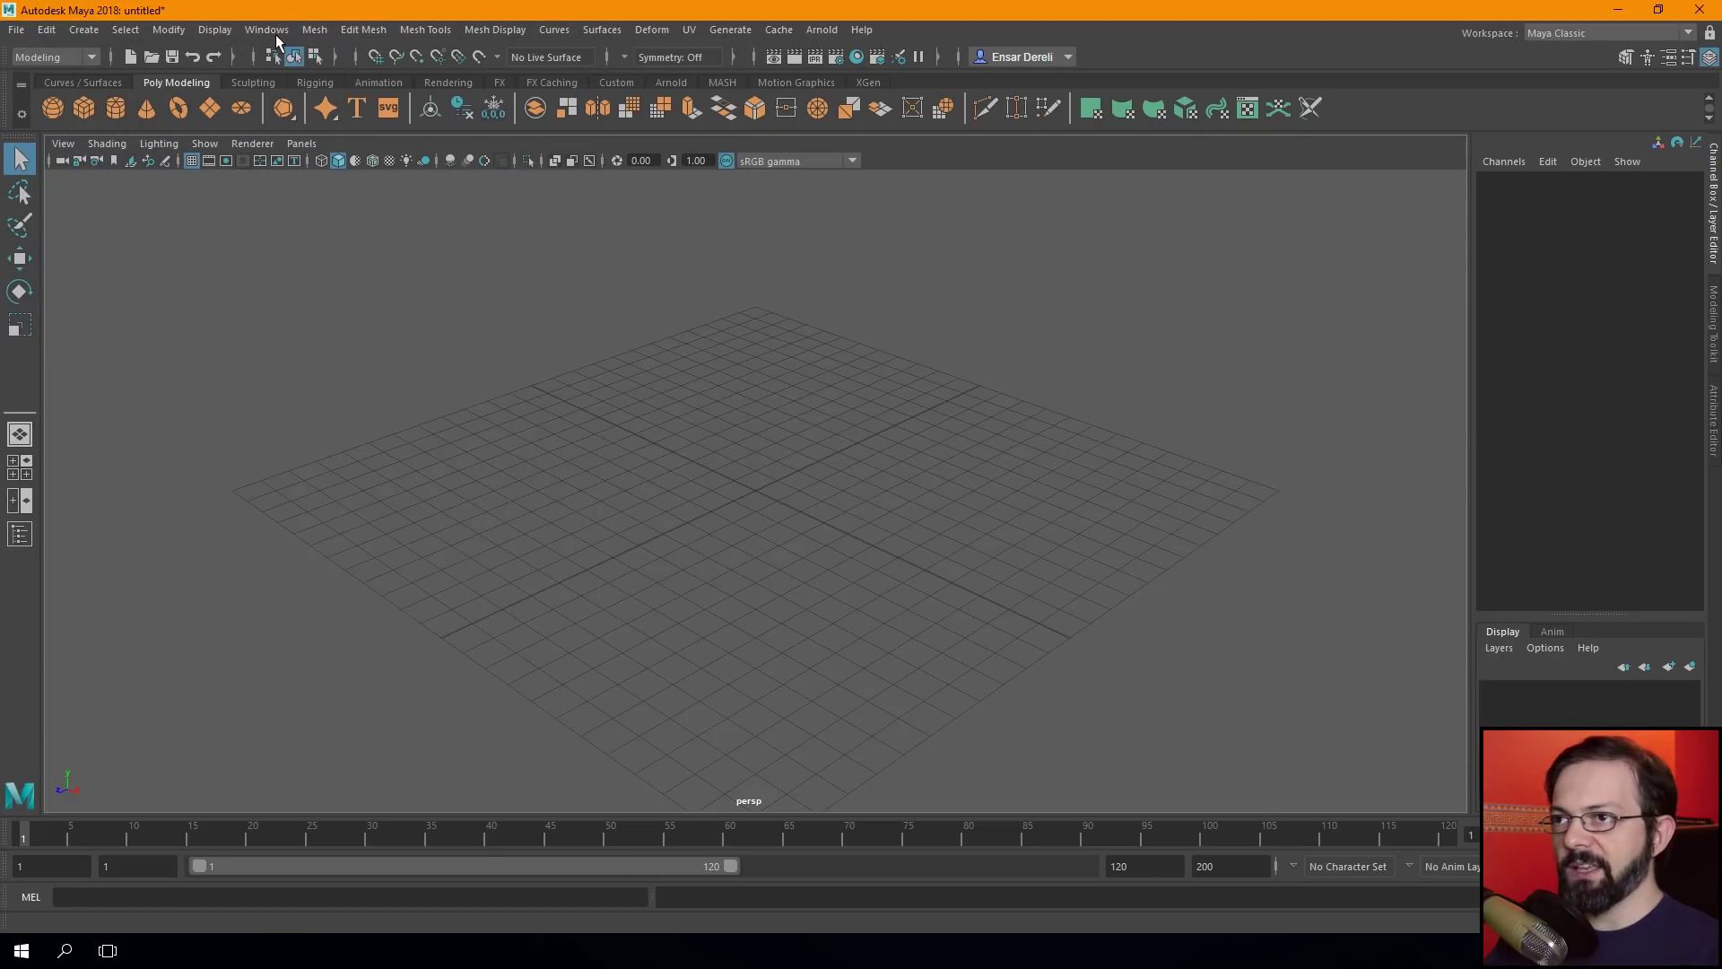
click(264, 33)
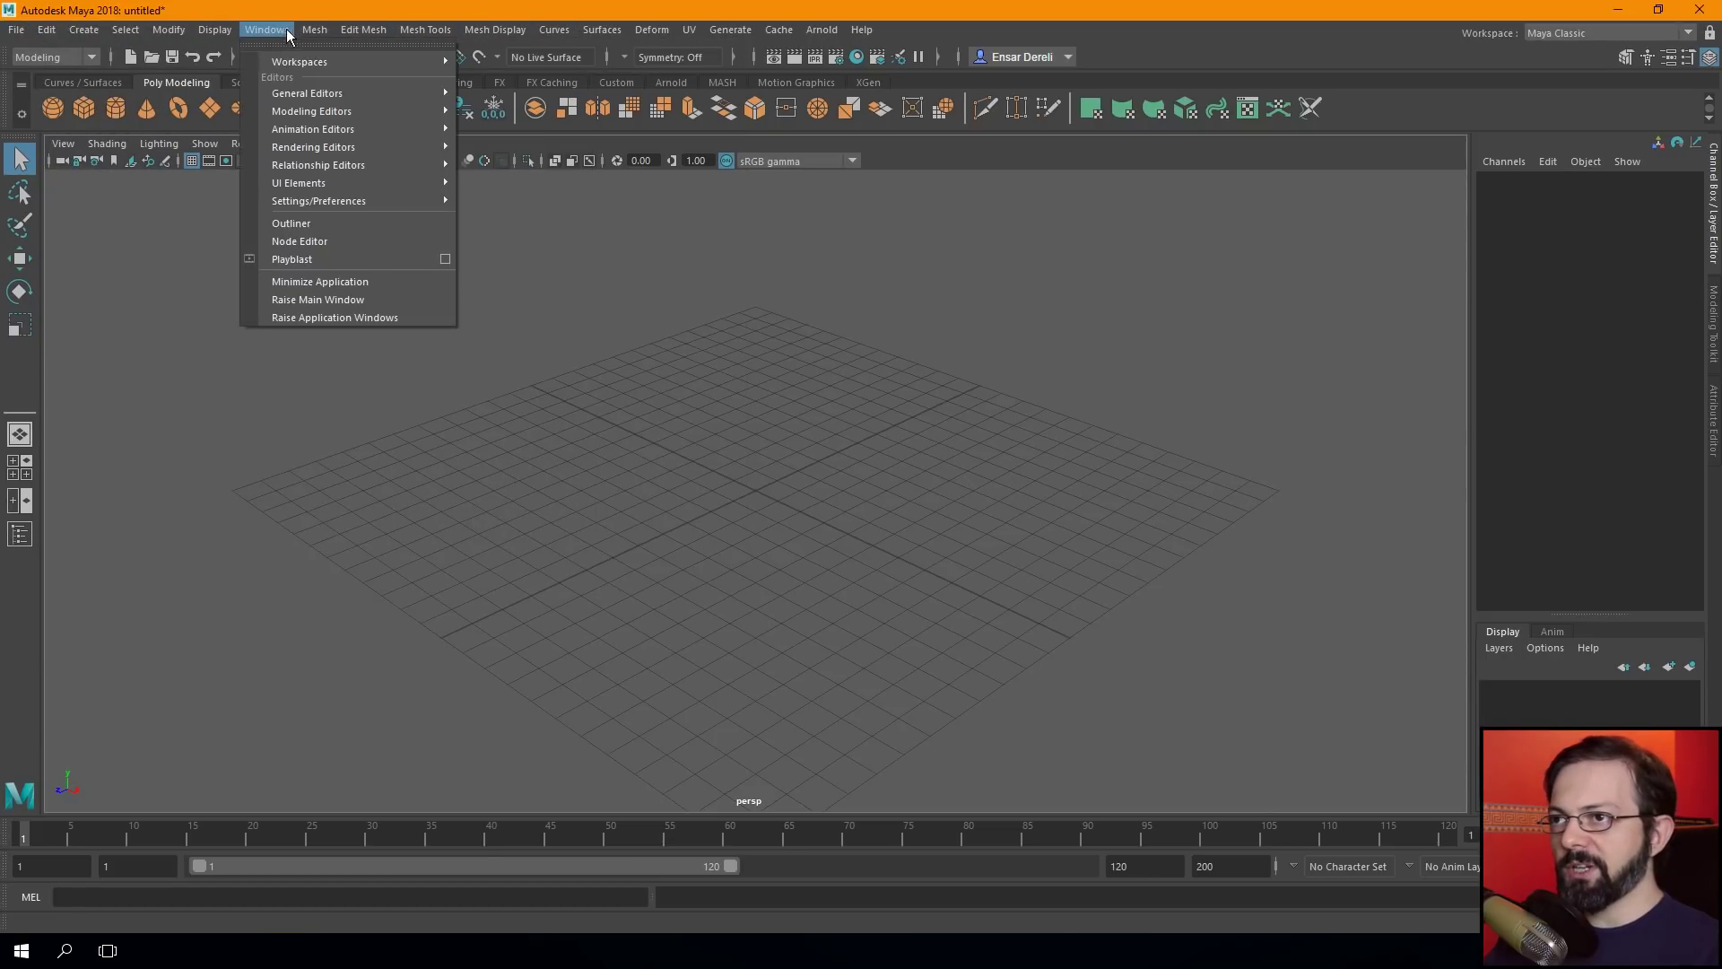
click(595, 31)
click(65, 57)
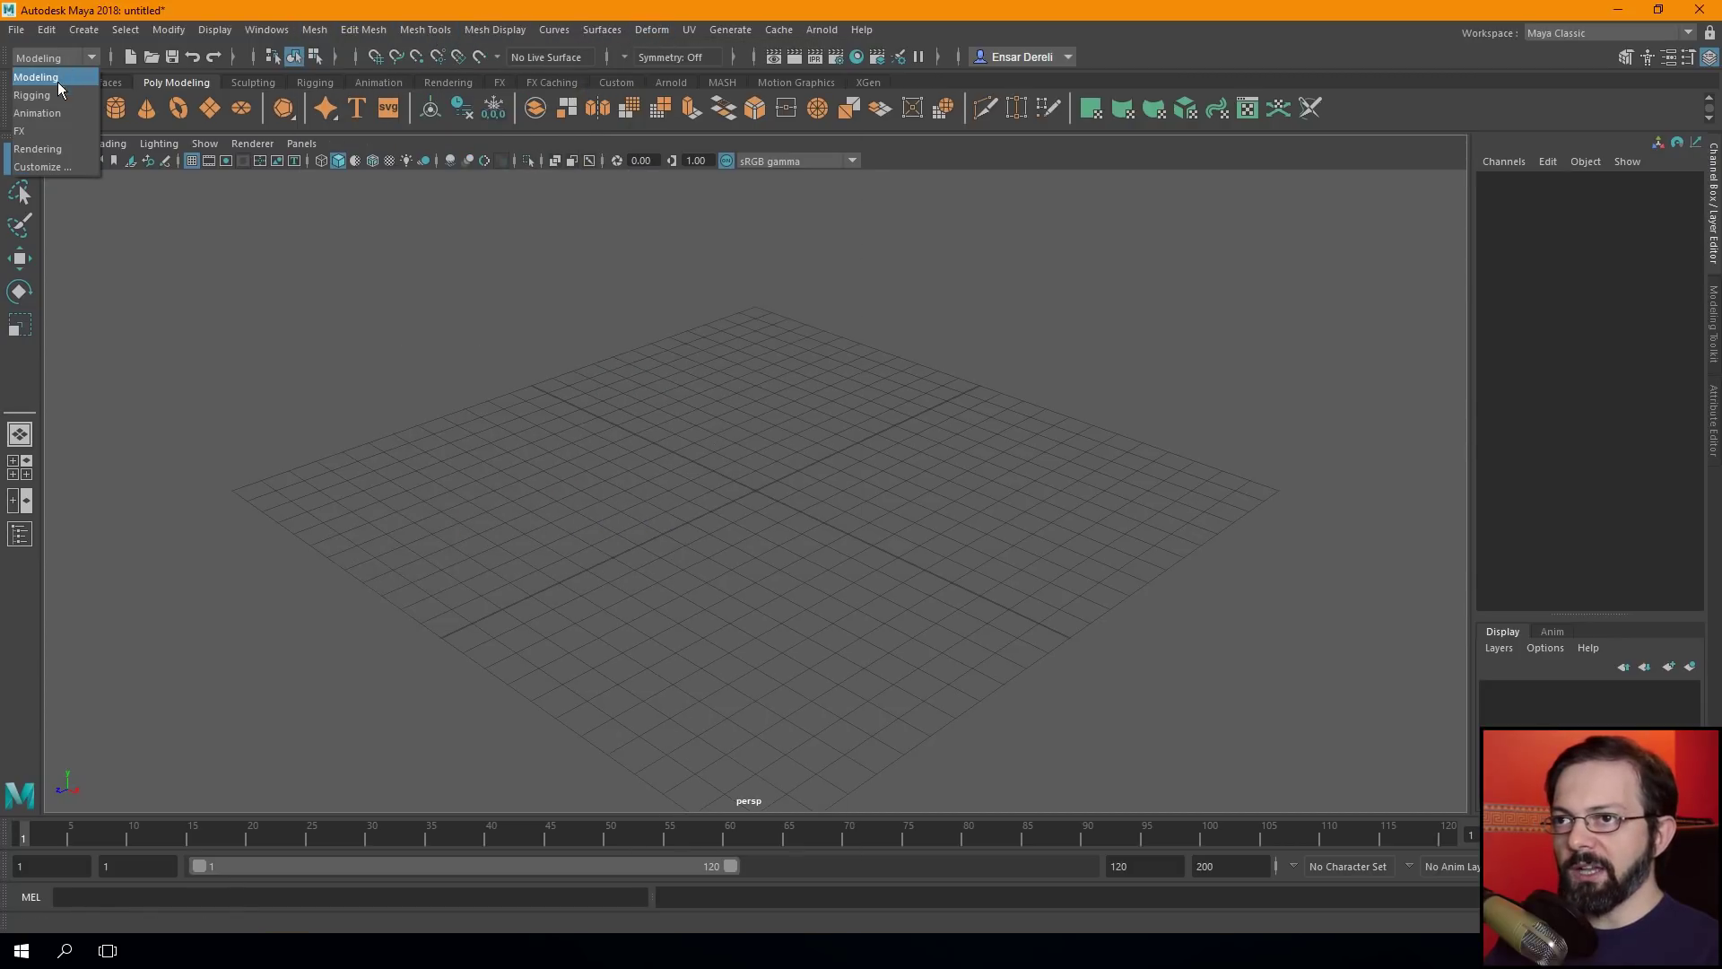
Cycle through the Rigging, Animation, FX, Rendering and Modeling menu sets, ending on Animation.
click(58, 78)
click(52, 89)
click(52, 59)
click(56, 110)
click(56, 59)
click(54, 131)
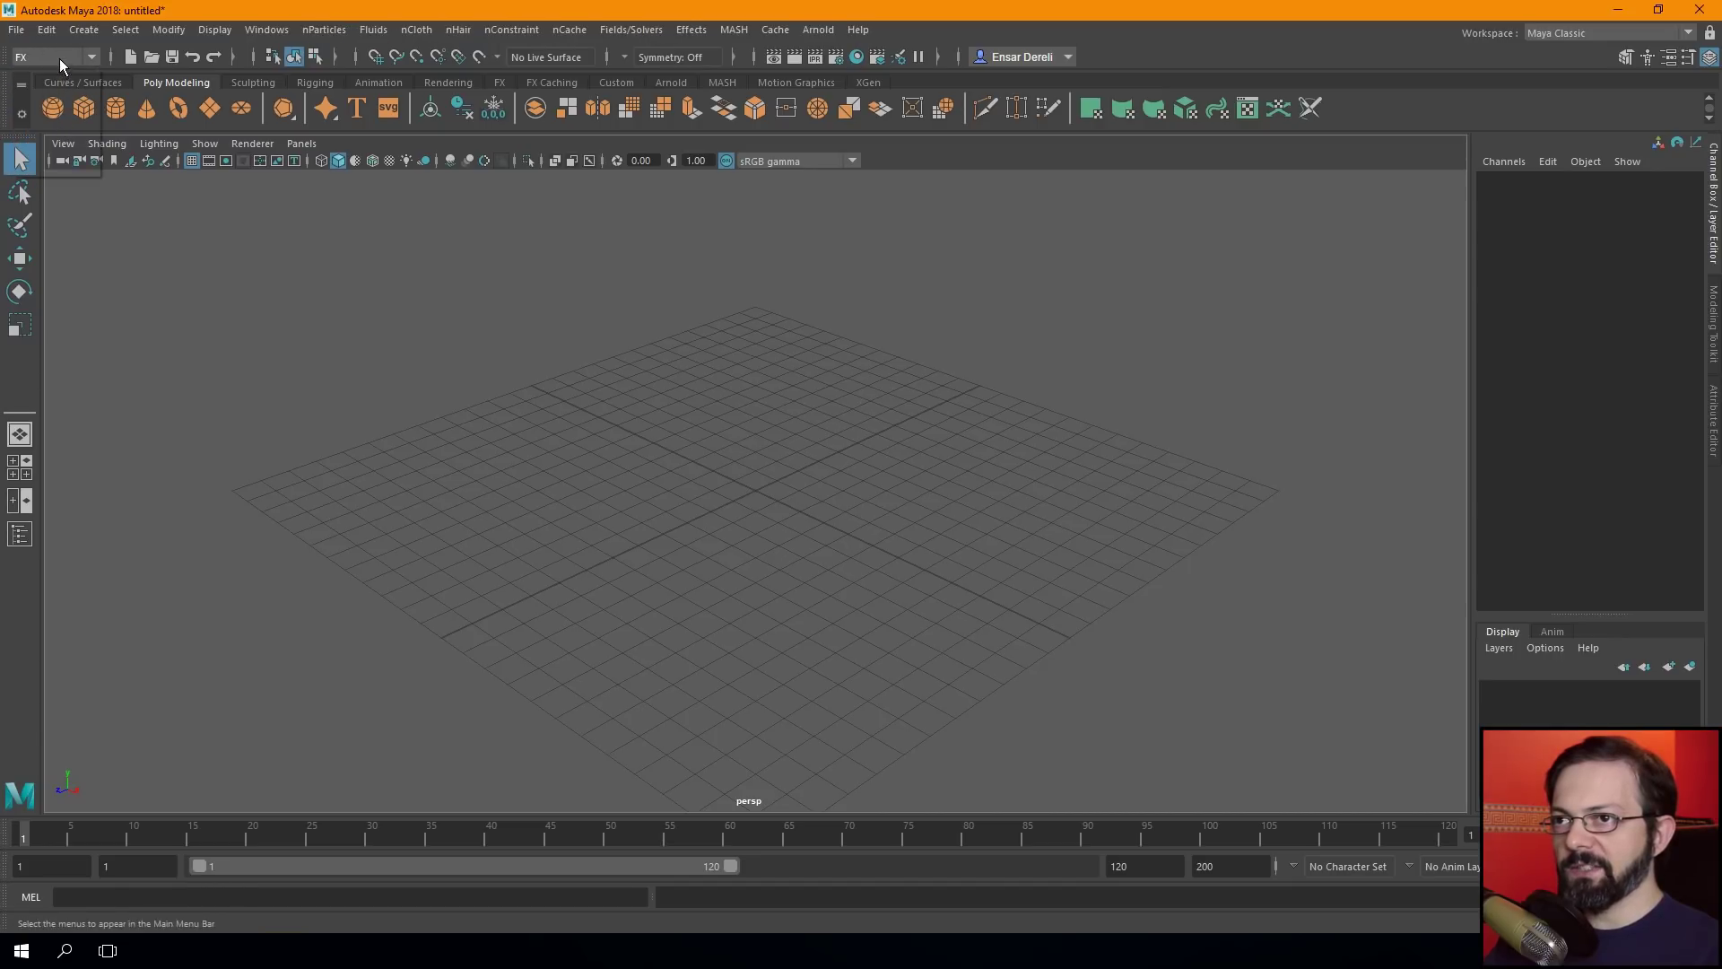
click(60, 57)
click(67, 149)
click(56, 56)
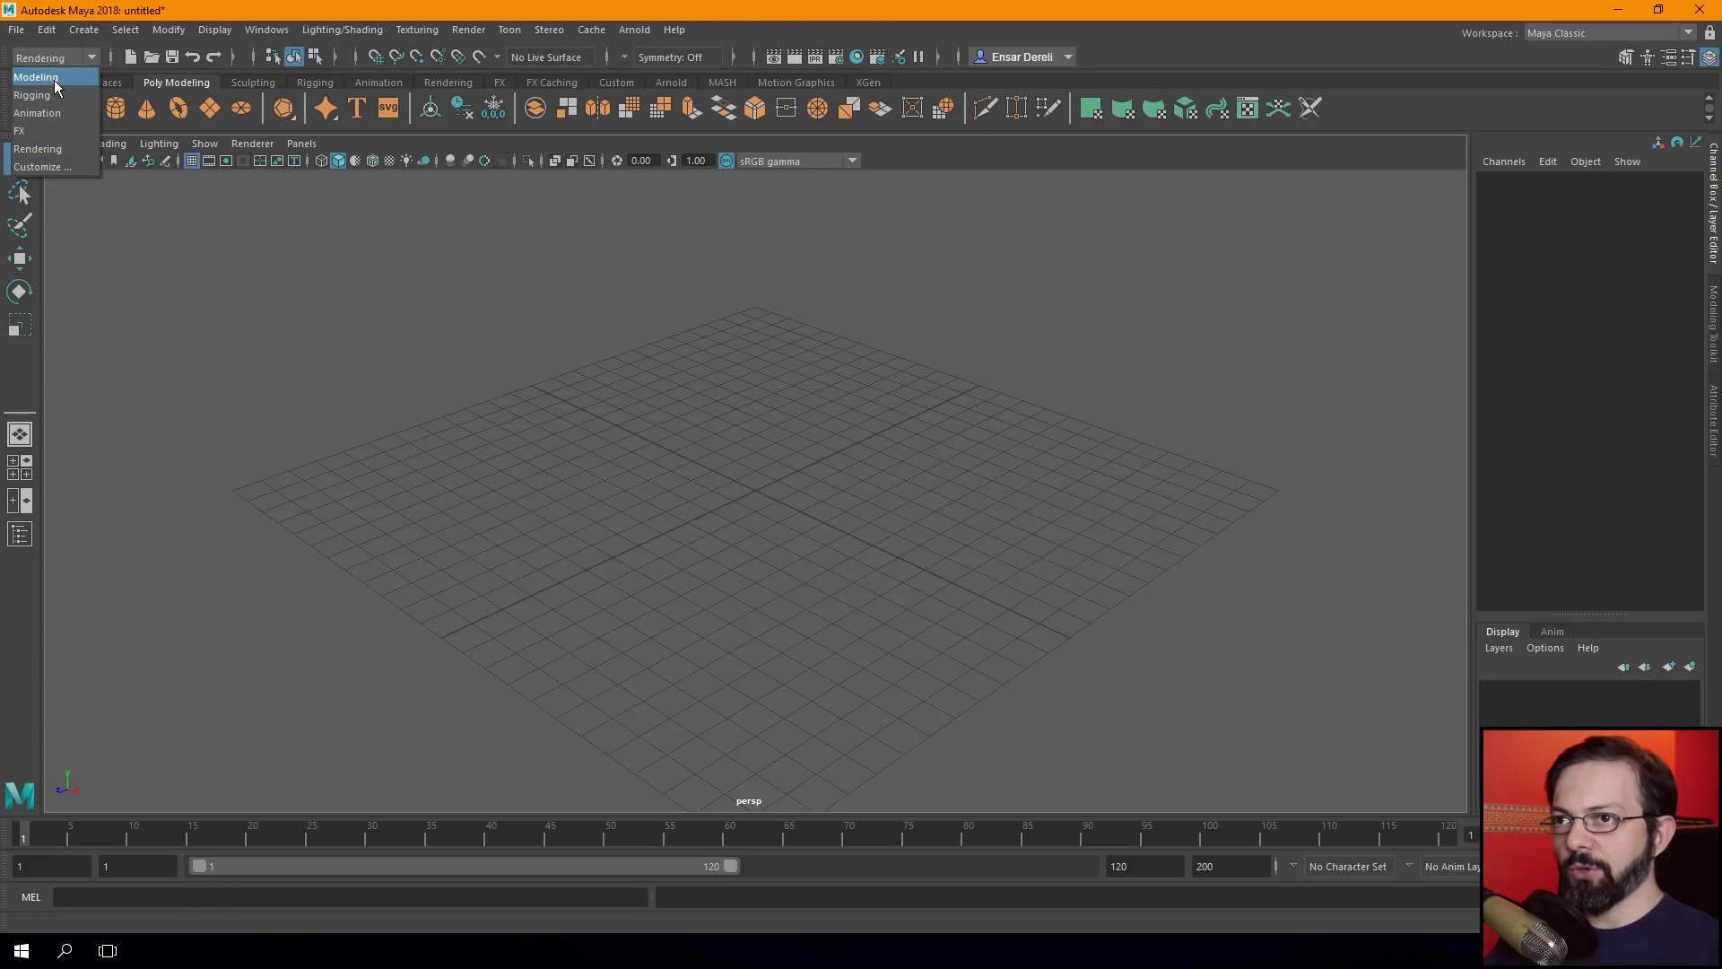
click(54, 79)
click(56, 58)
click(64, 95)
click(59, 60)
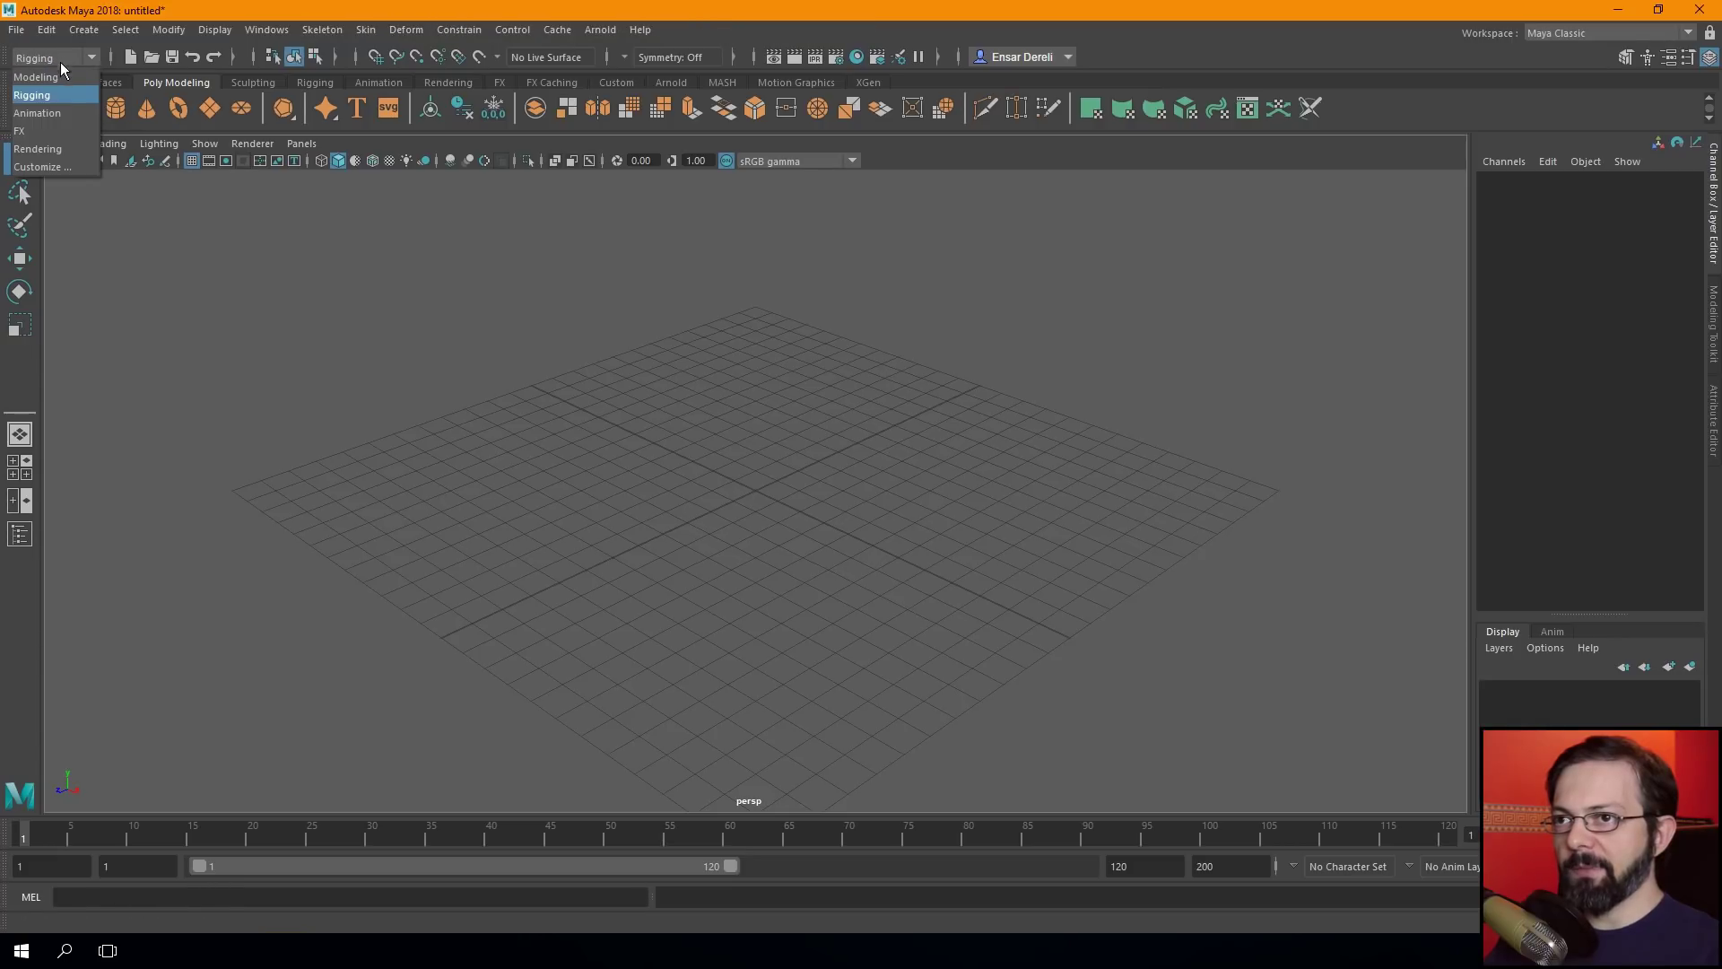
click(69, 111)
Tear off and close the Display and Transform Display menus, then return to Modeling and open Edit Mesh.
click(209, 31)
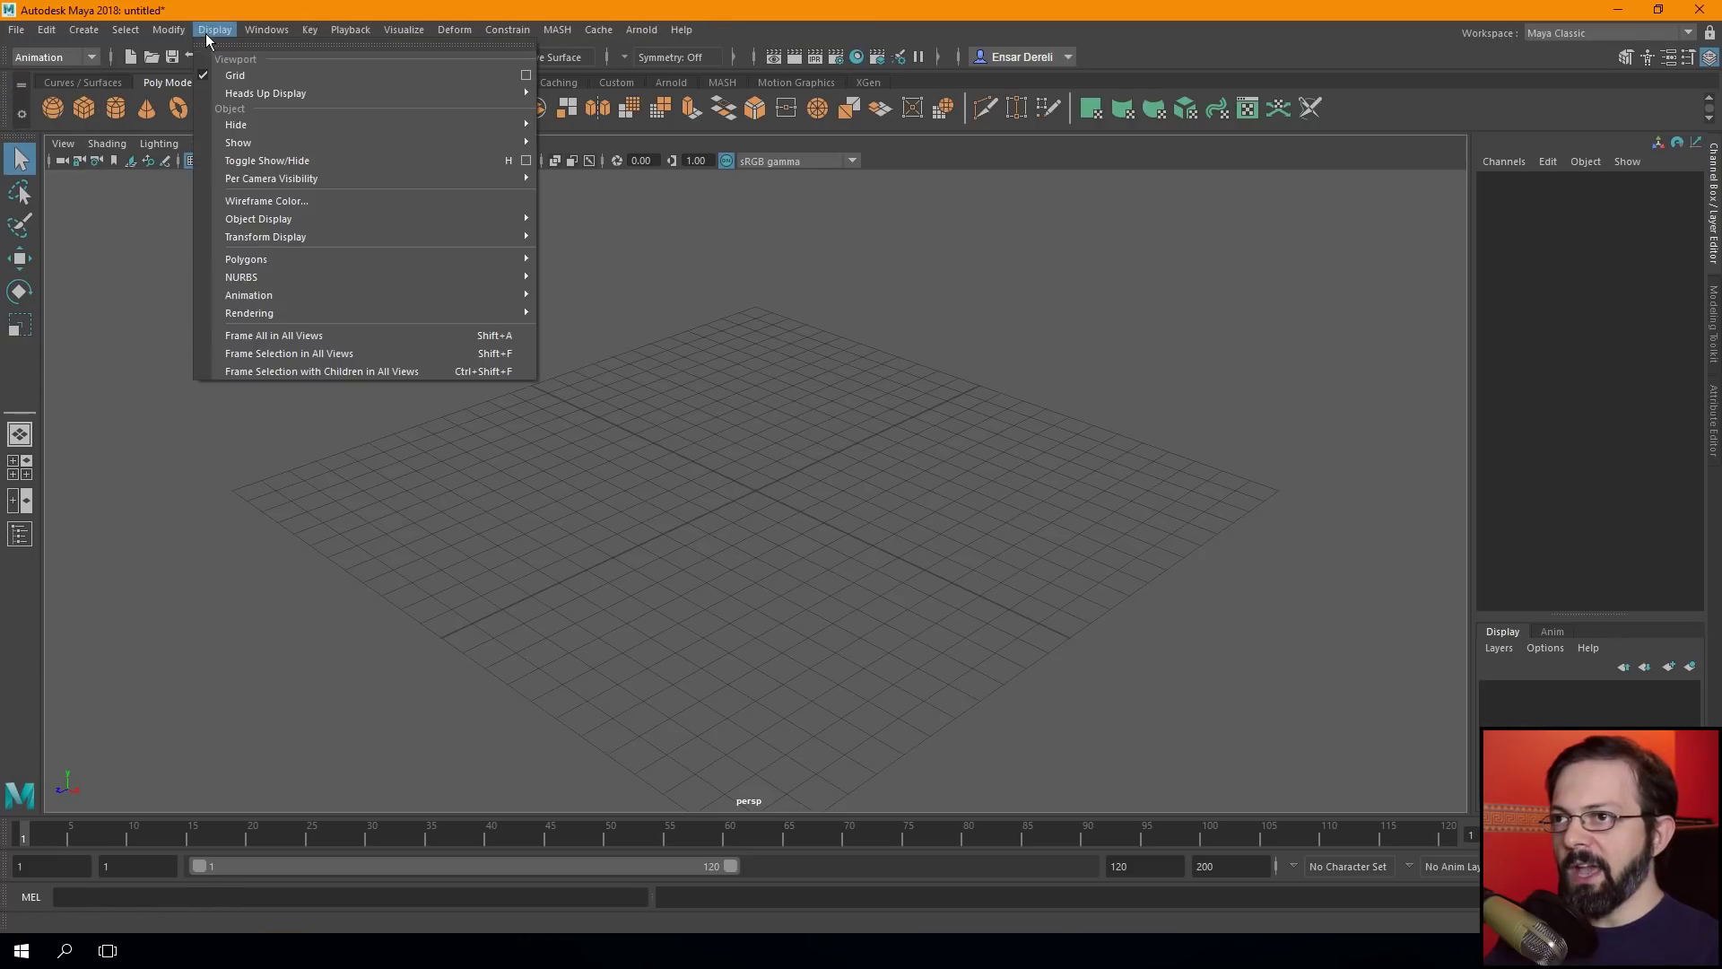
click(341, 43)
drag(323, 31, 260, 215)
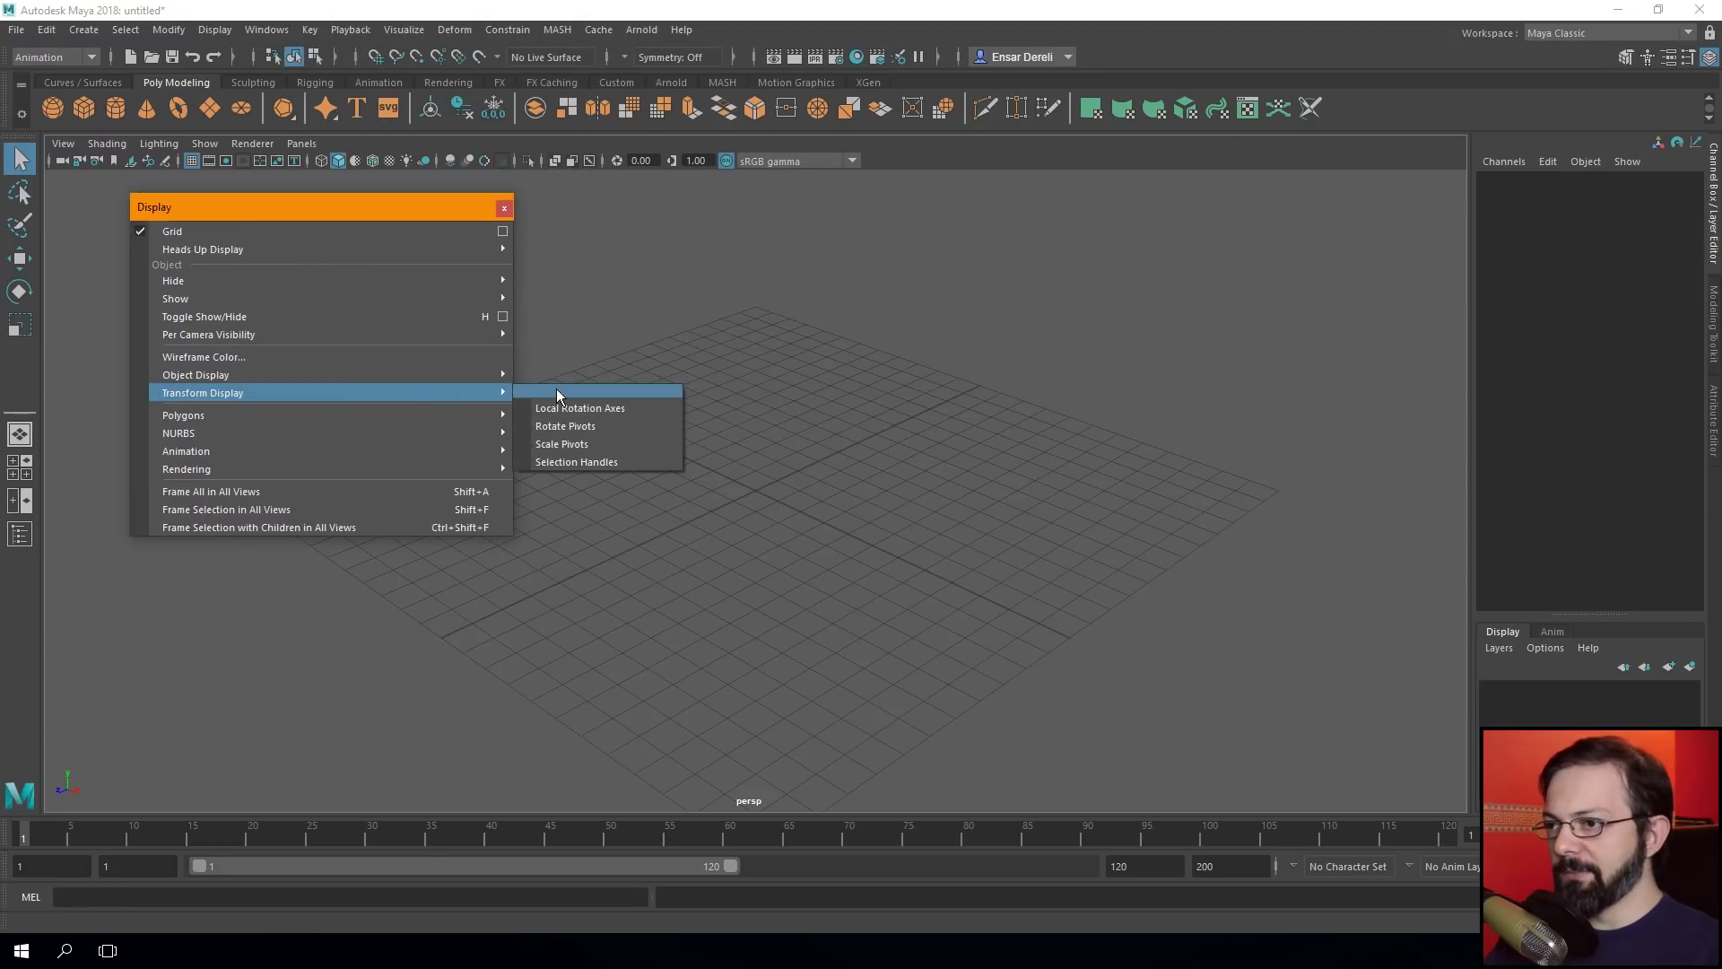
click(556, 390)
click(505, 209)
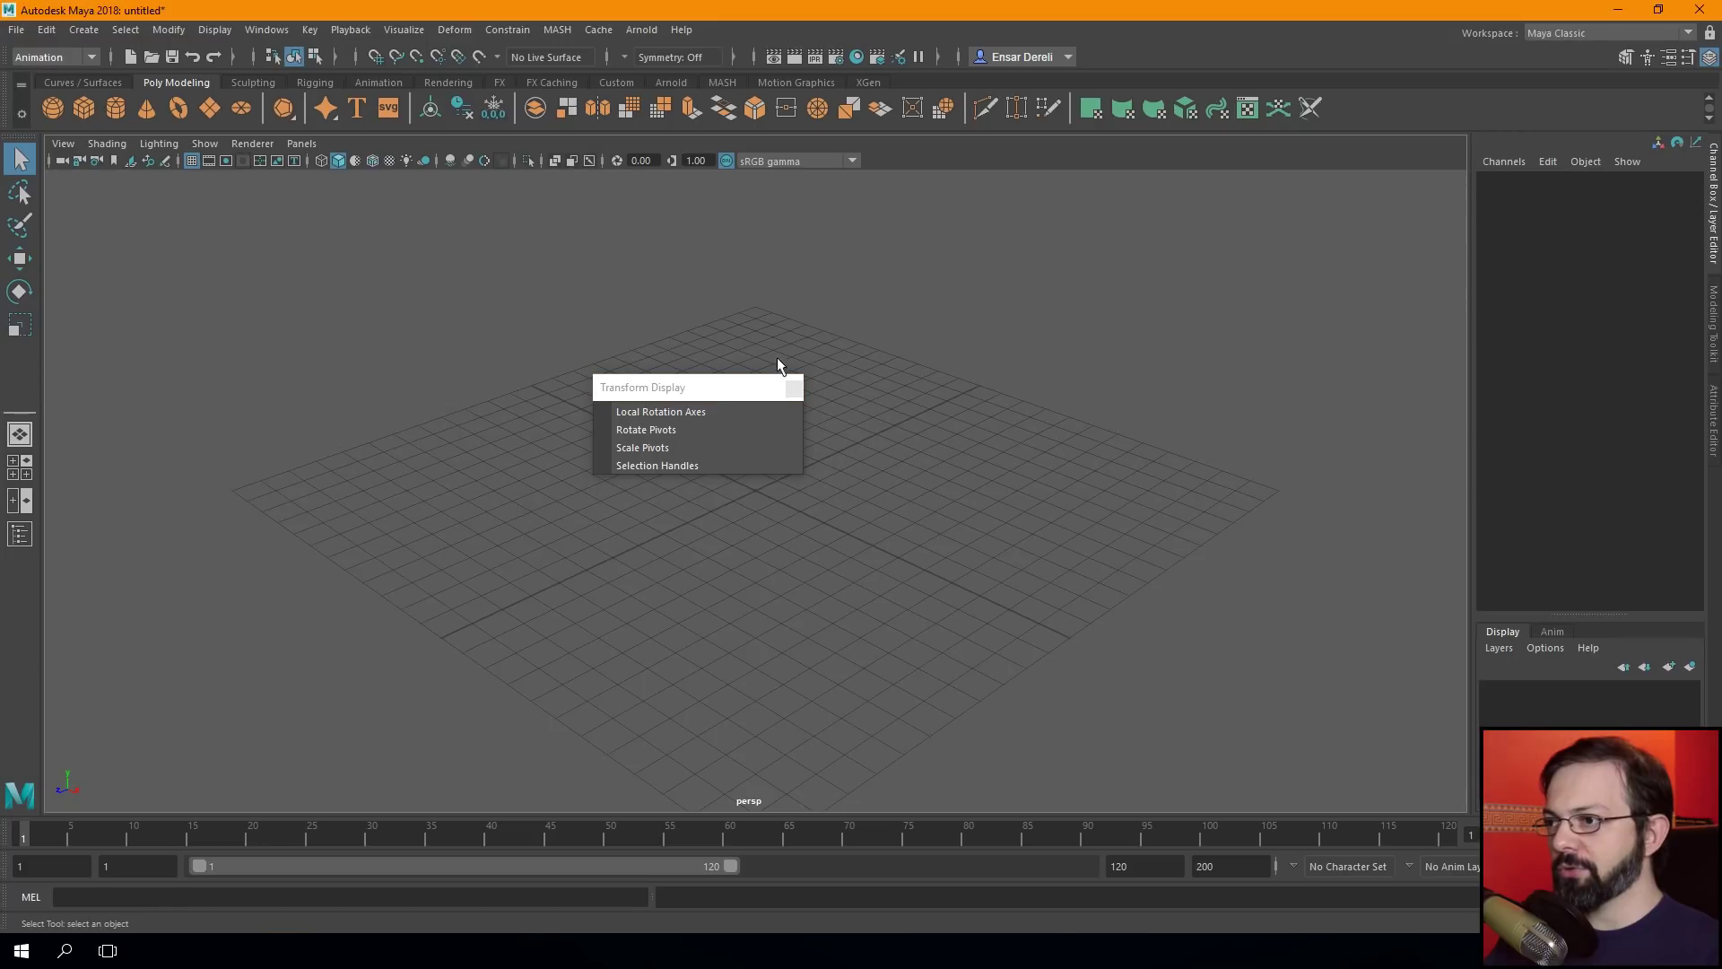
click(794, 387)
click(74, 56)
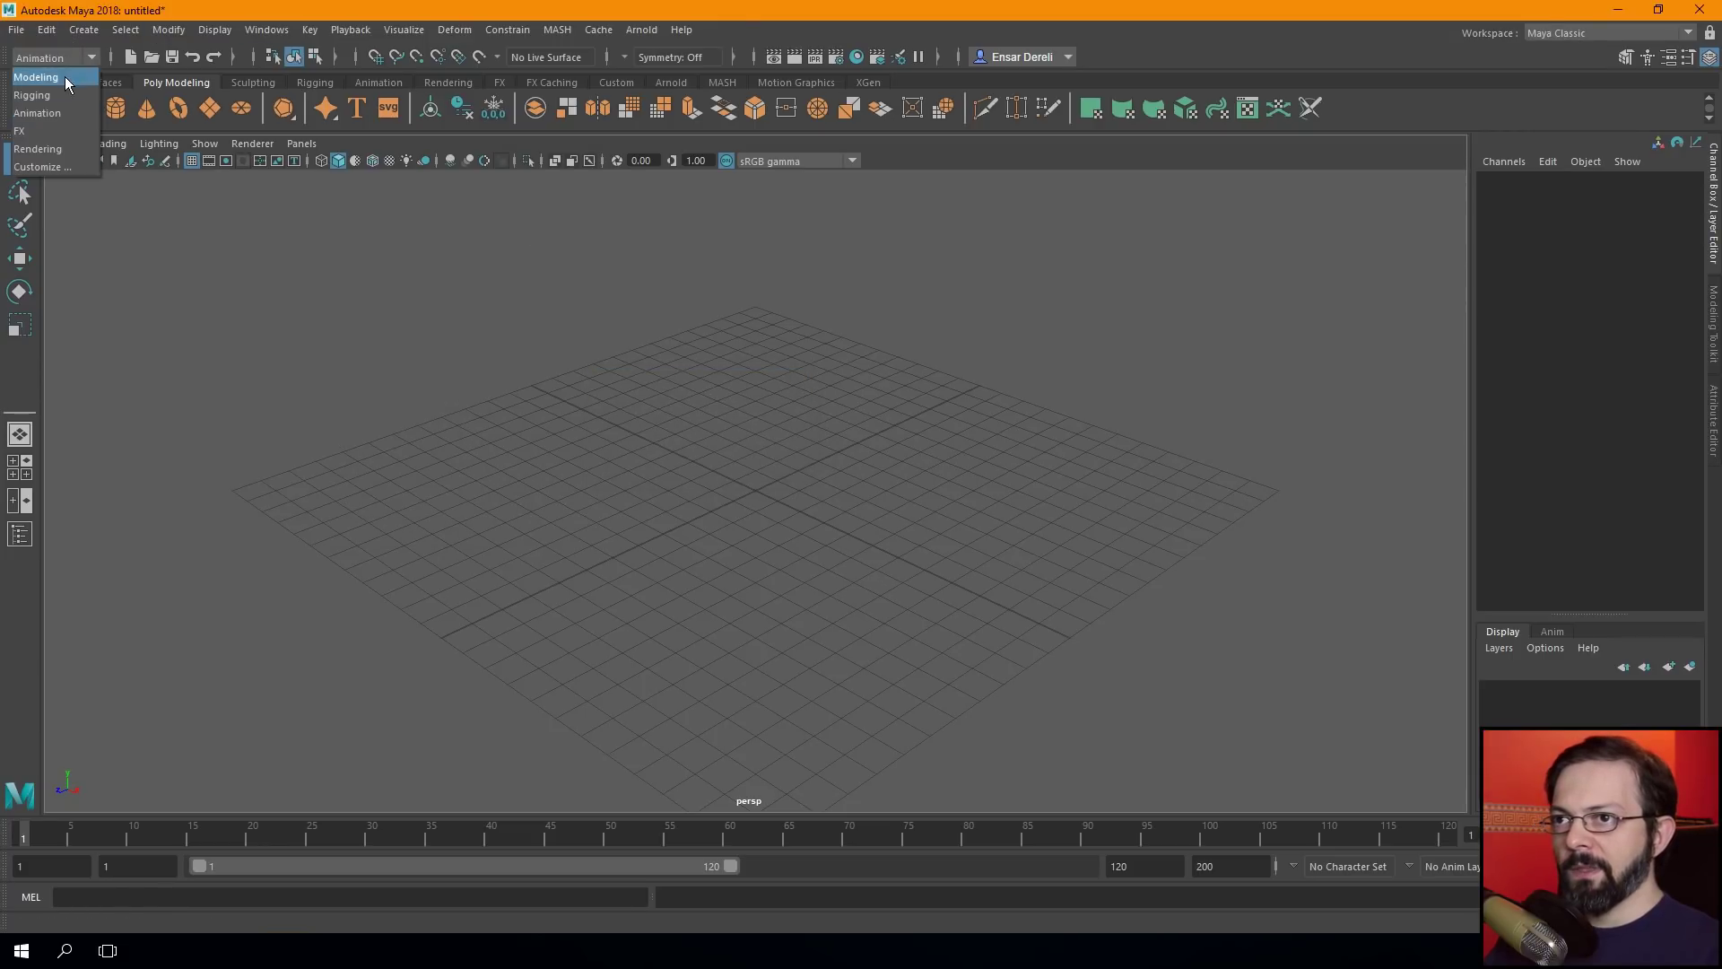
click(262, 26)
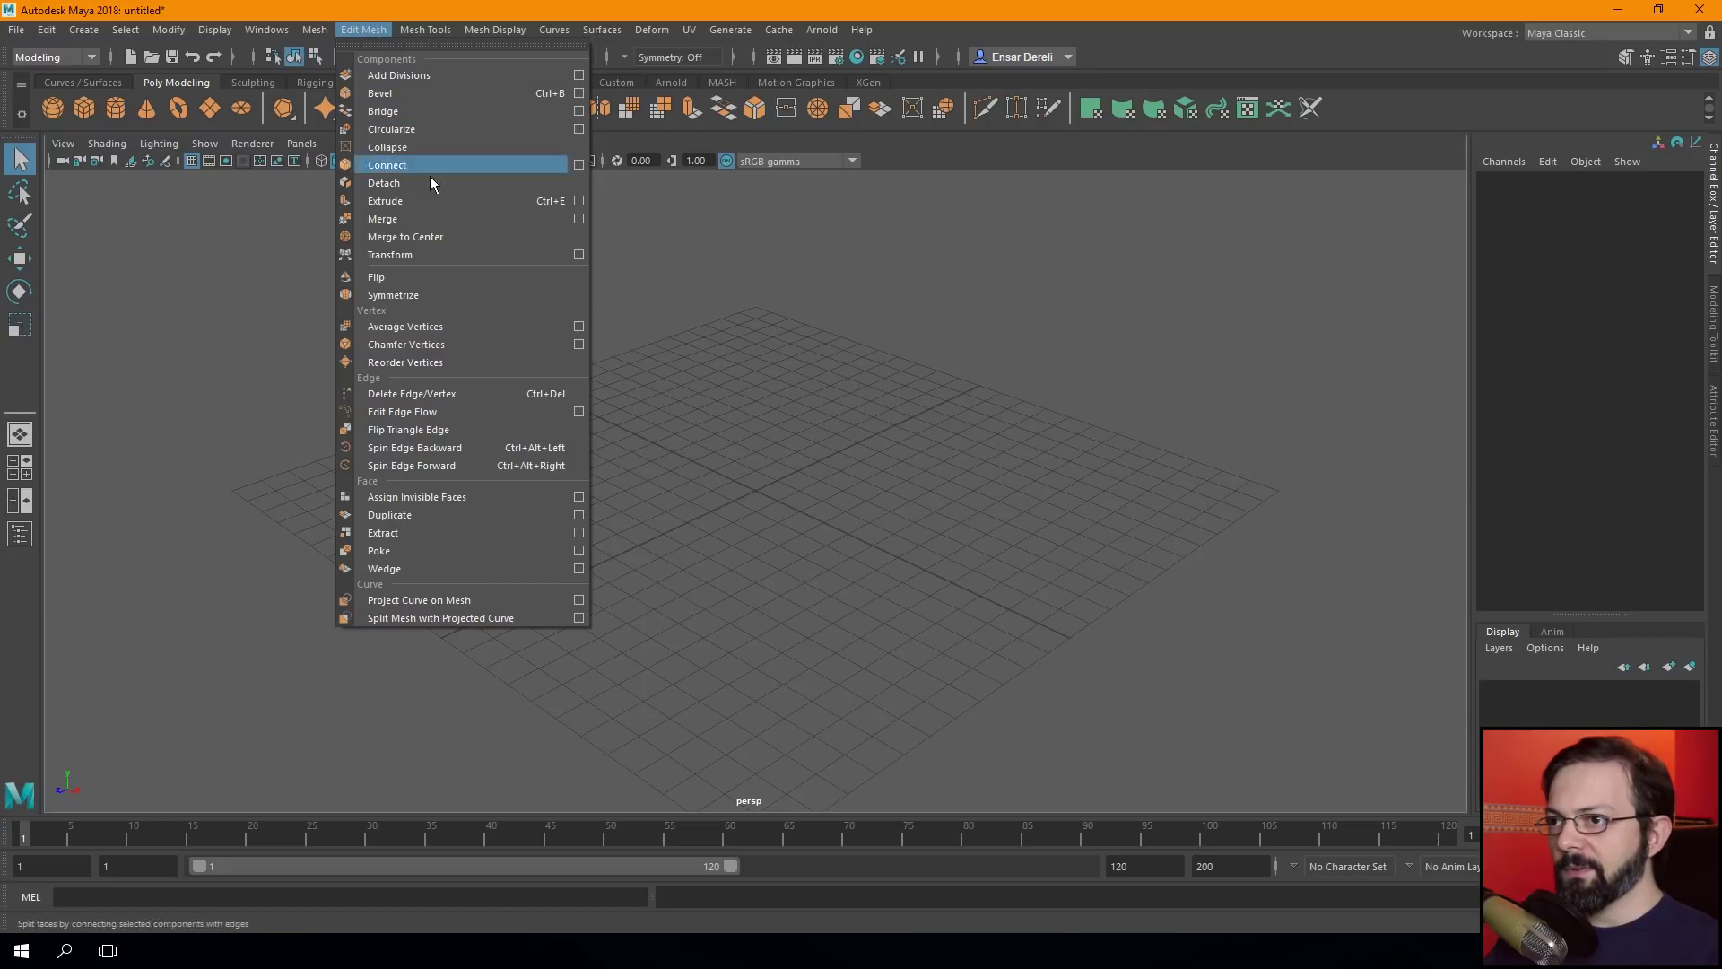
Set Extrude Face options to Divisions 58, Smoothing angle 72.1233, Thickness -10.2740, Taper 10.5517.
click(581, 201)
drag(508, 240, 378, 266)
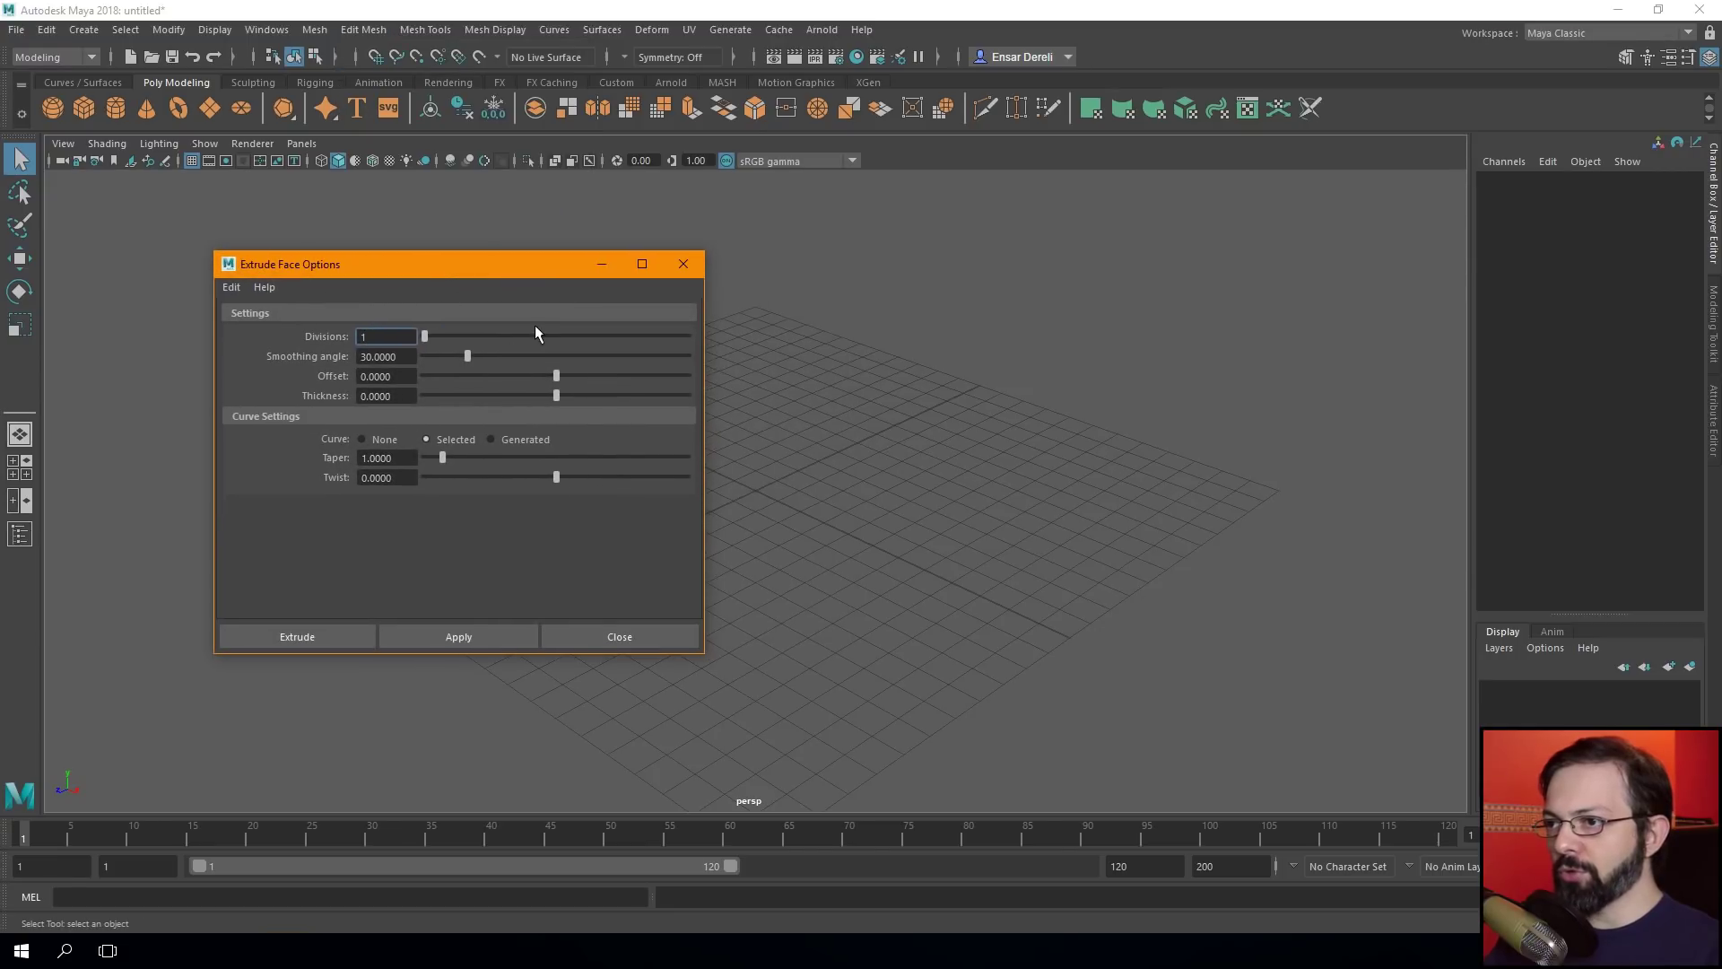
click(524, 353)
drag(424, 336, 576, 337)
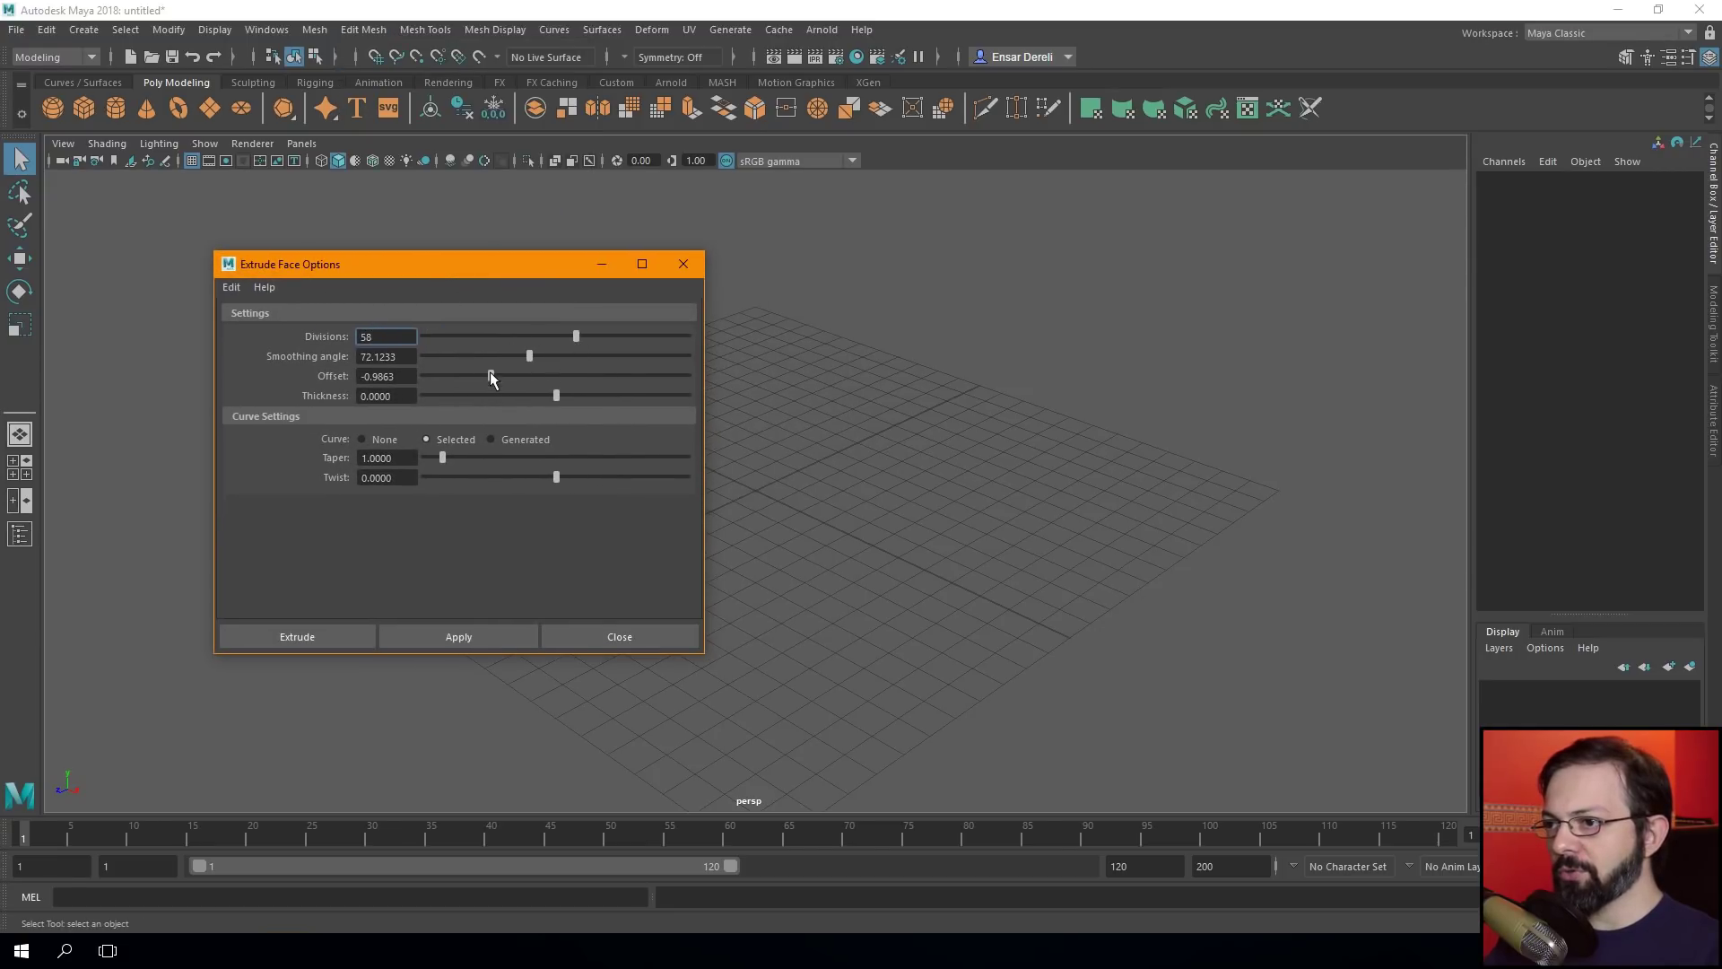
click(488, 396)
drag(503, 458, 609, 458)
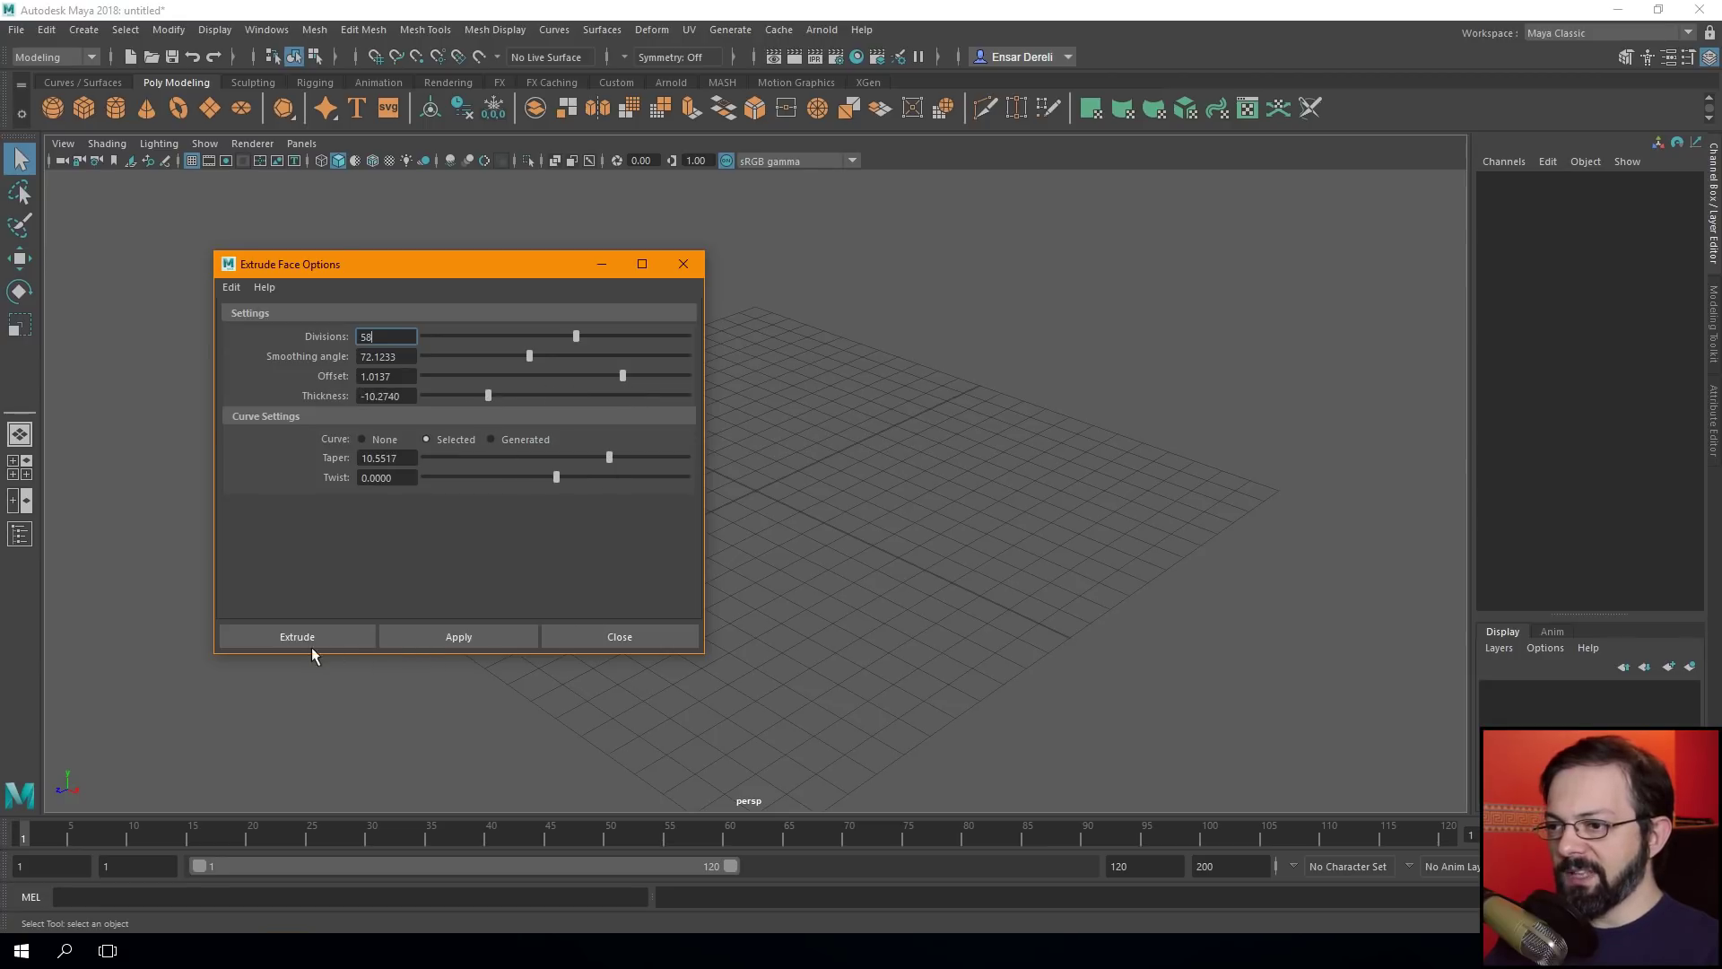
Try extruding with these settings, close the options and dismiss the extrude warning.
click(451, 639)
click(599, 637)
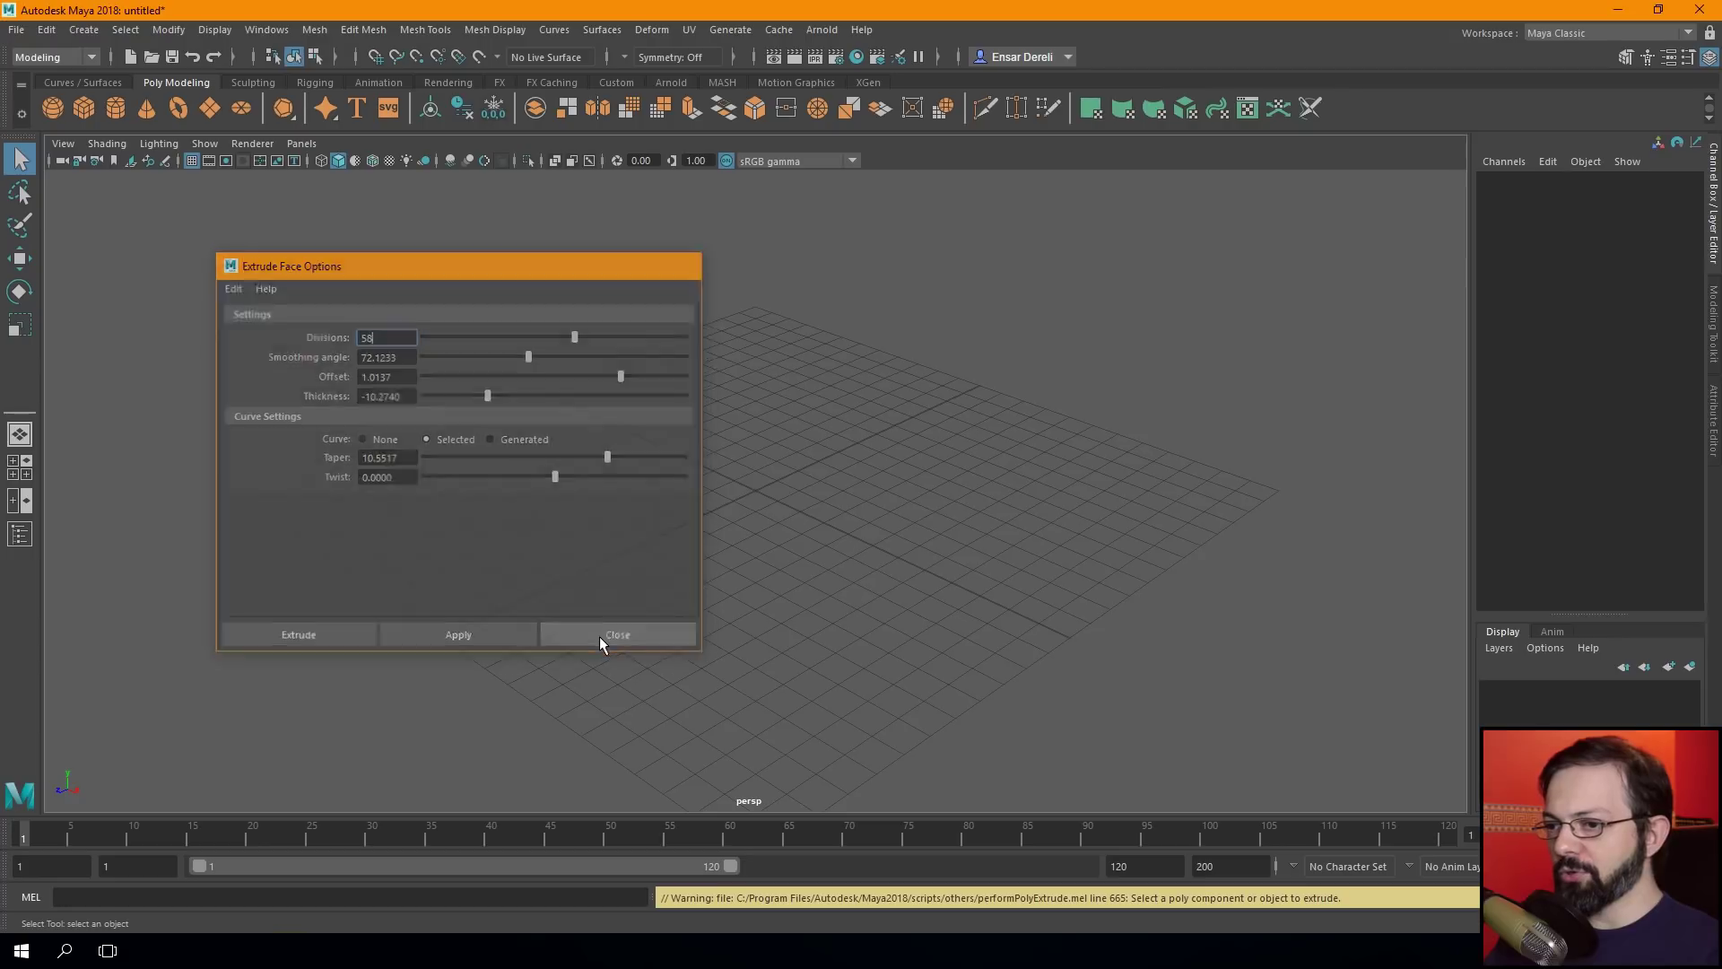
click(655, 431)
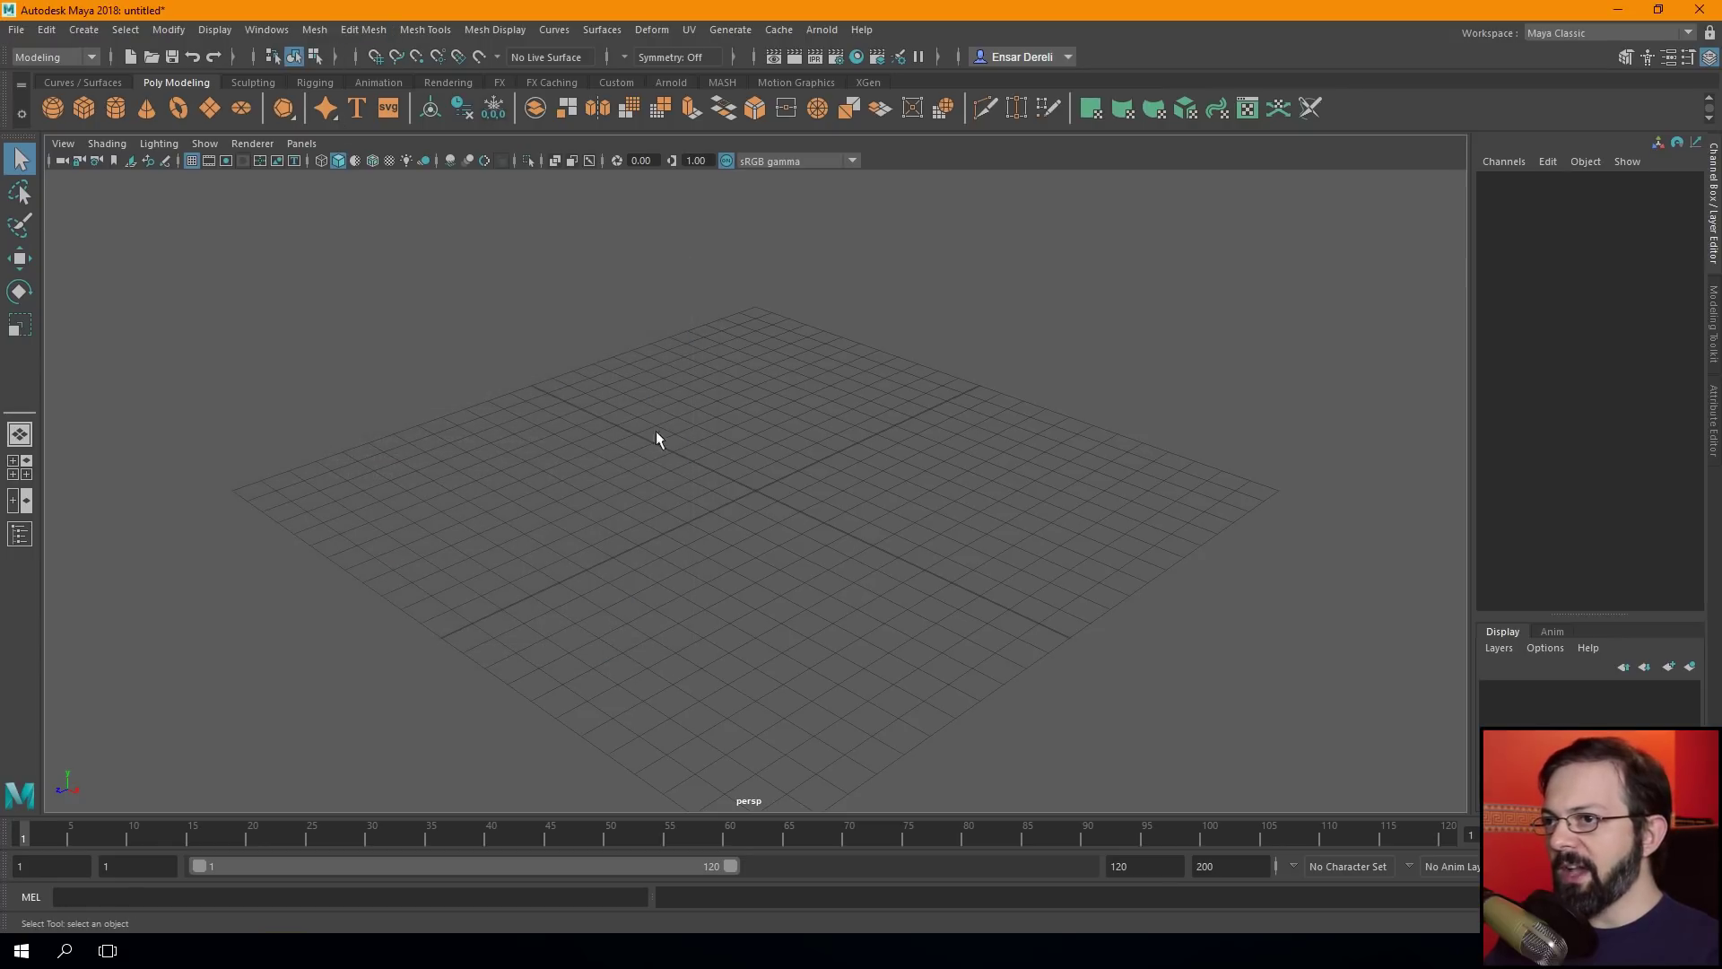
Reset Extrude Face options to defaults (Divisions 1, Taper 1.0000), close them, then browse Mesh Display.
click(354, 32)
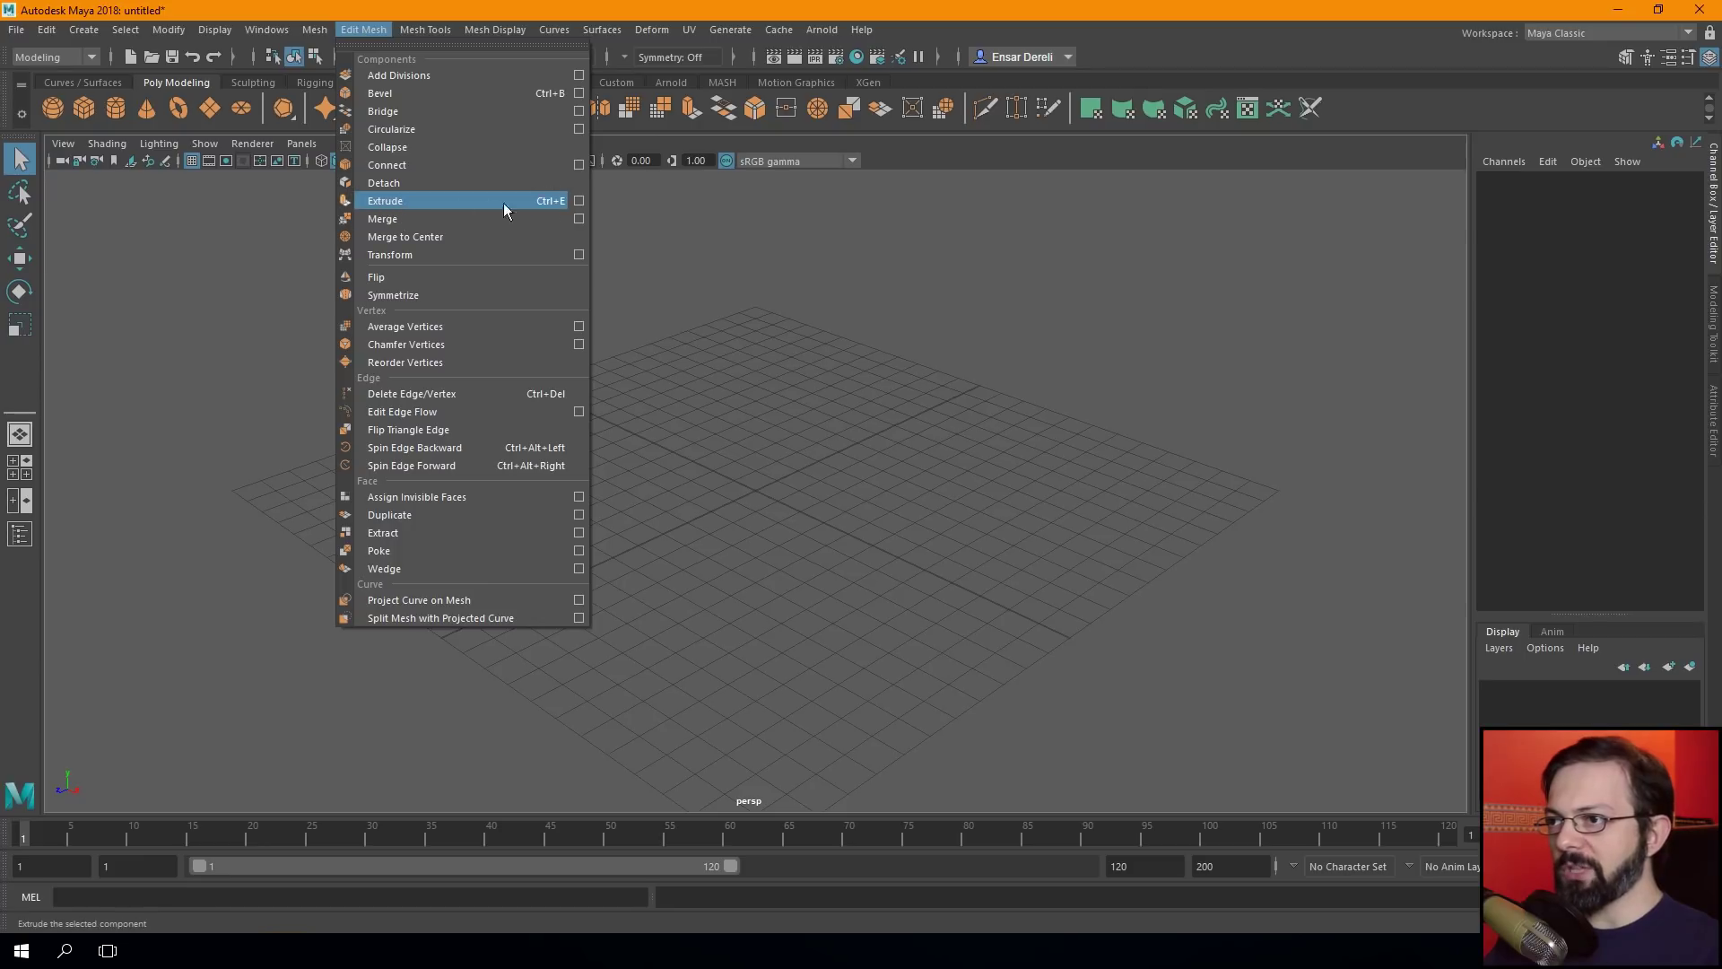
click(578, 201)
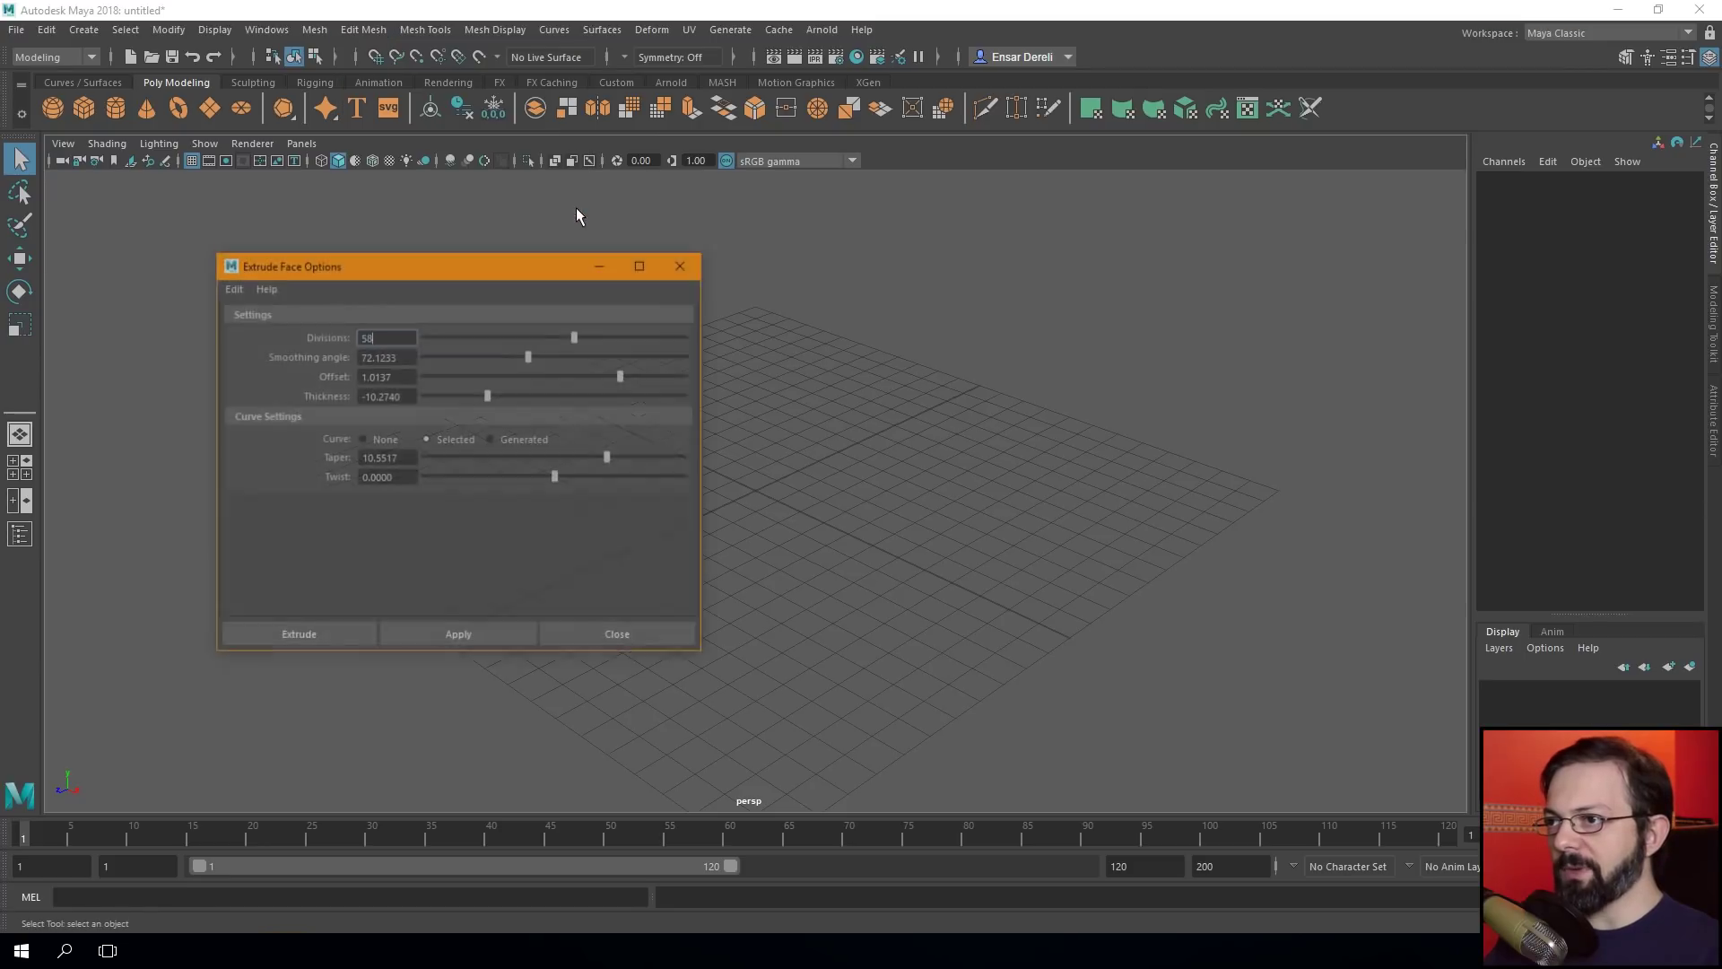
click(230, 285)
click(248, 320)
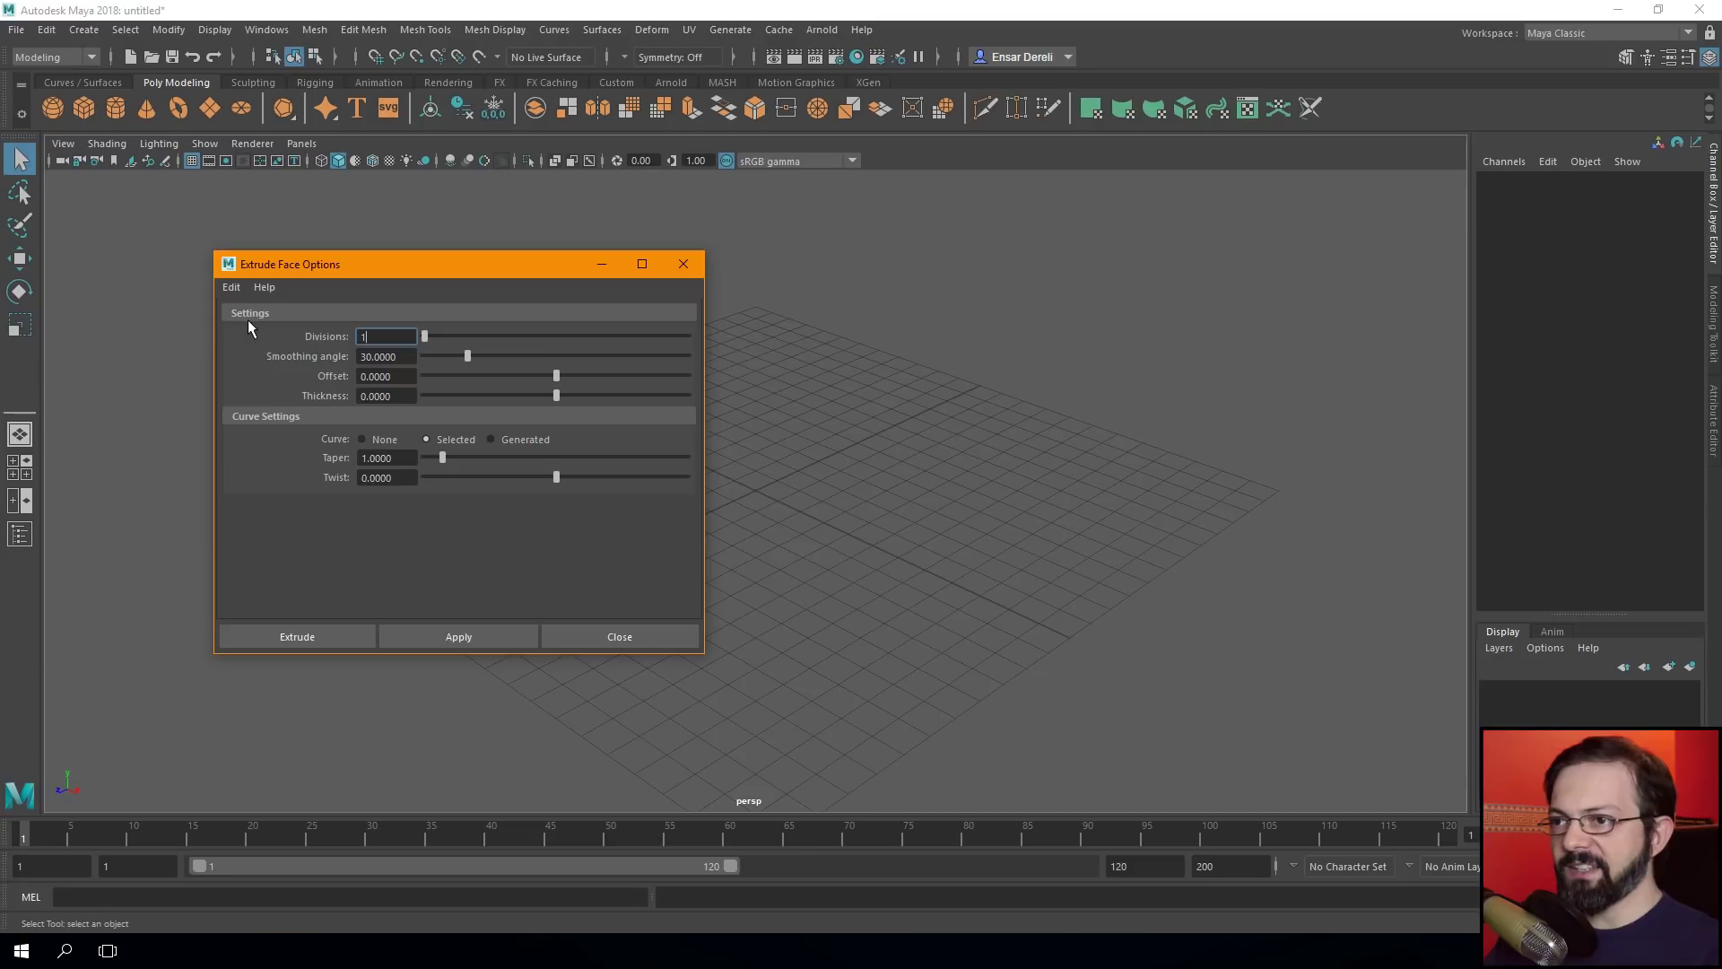
mouse_move(403, 262)
mouse_down()
mouse_move(444, 255)
mouse_move(450, 233)
mouse_up()
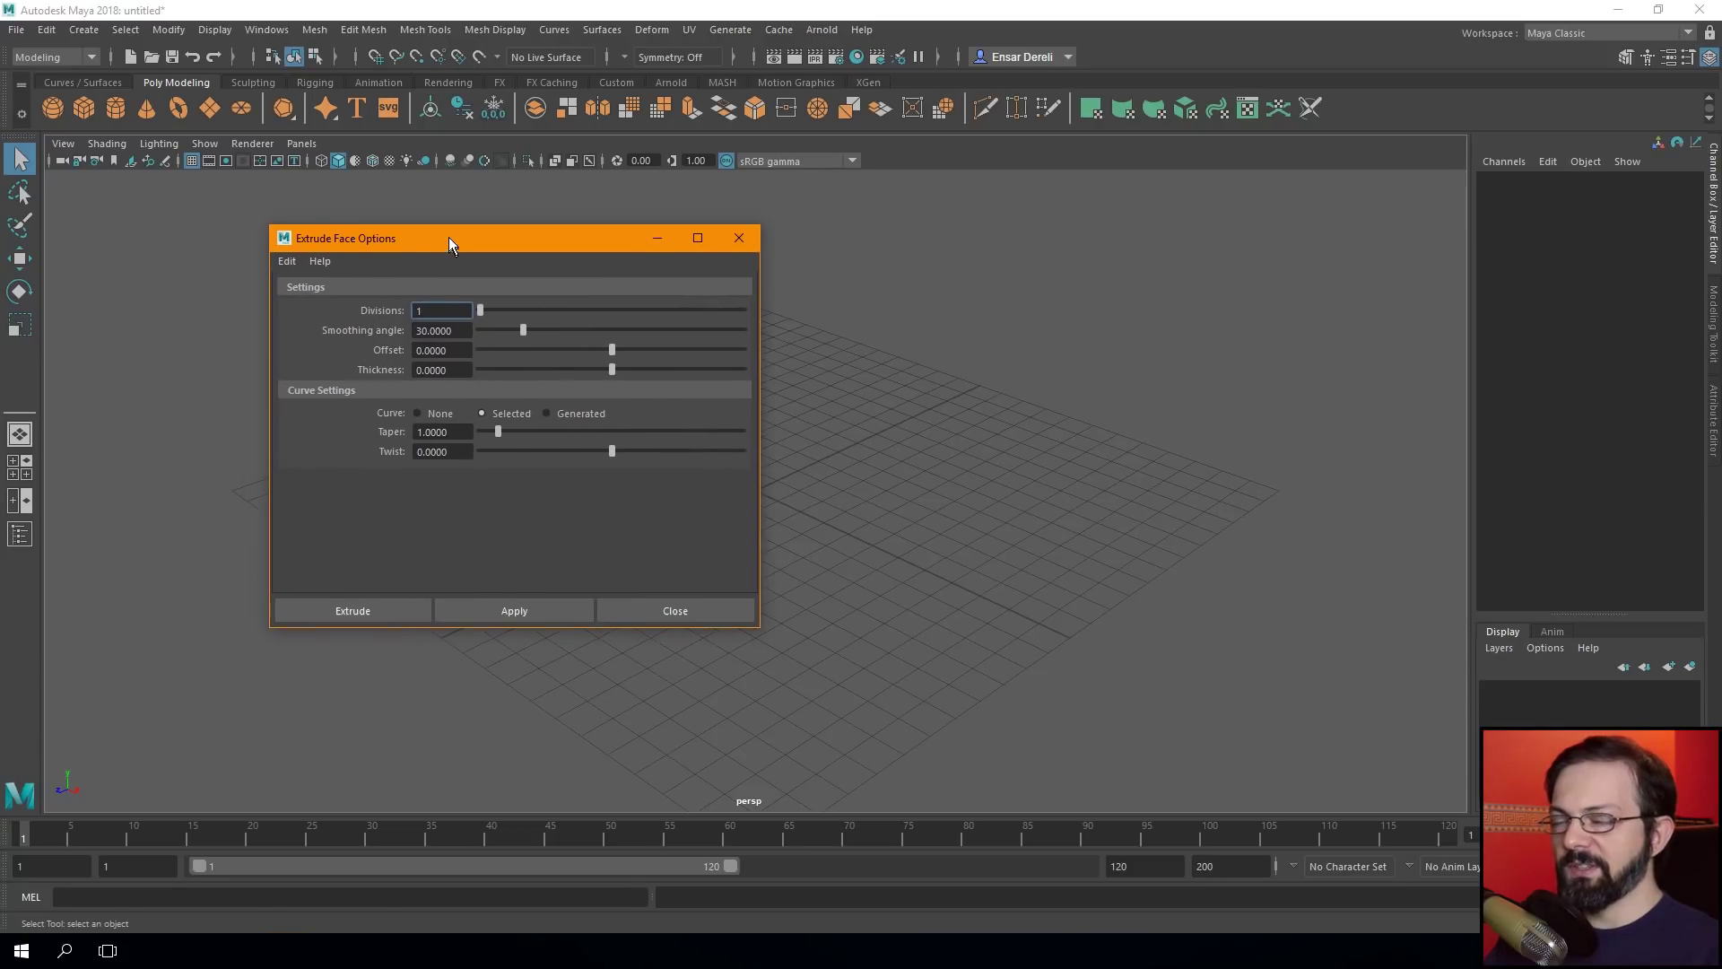
click(700, 616)
click(862, 29)
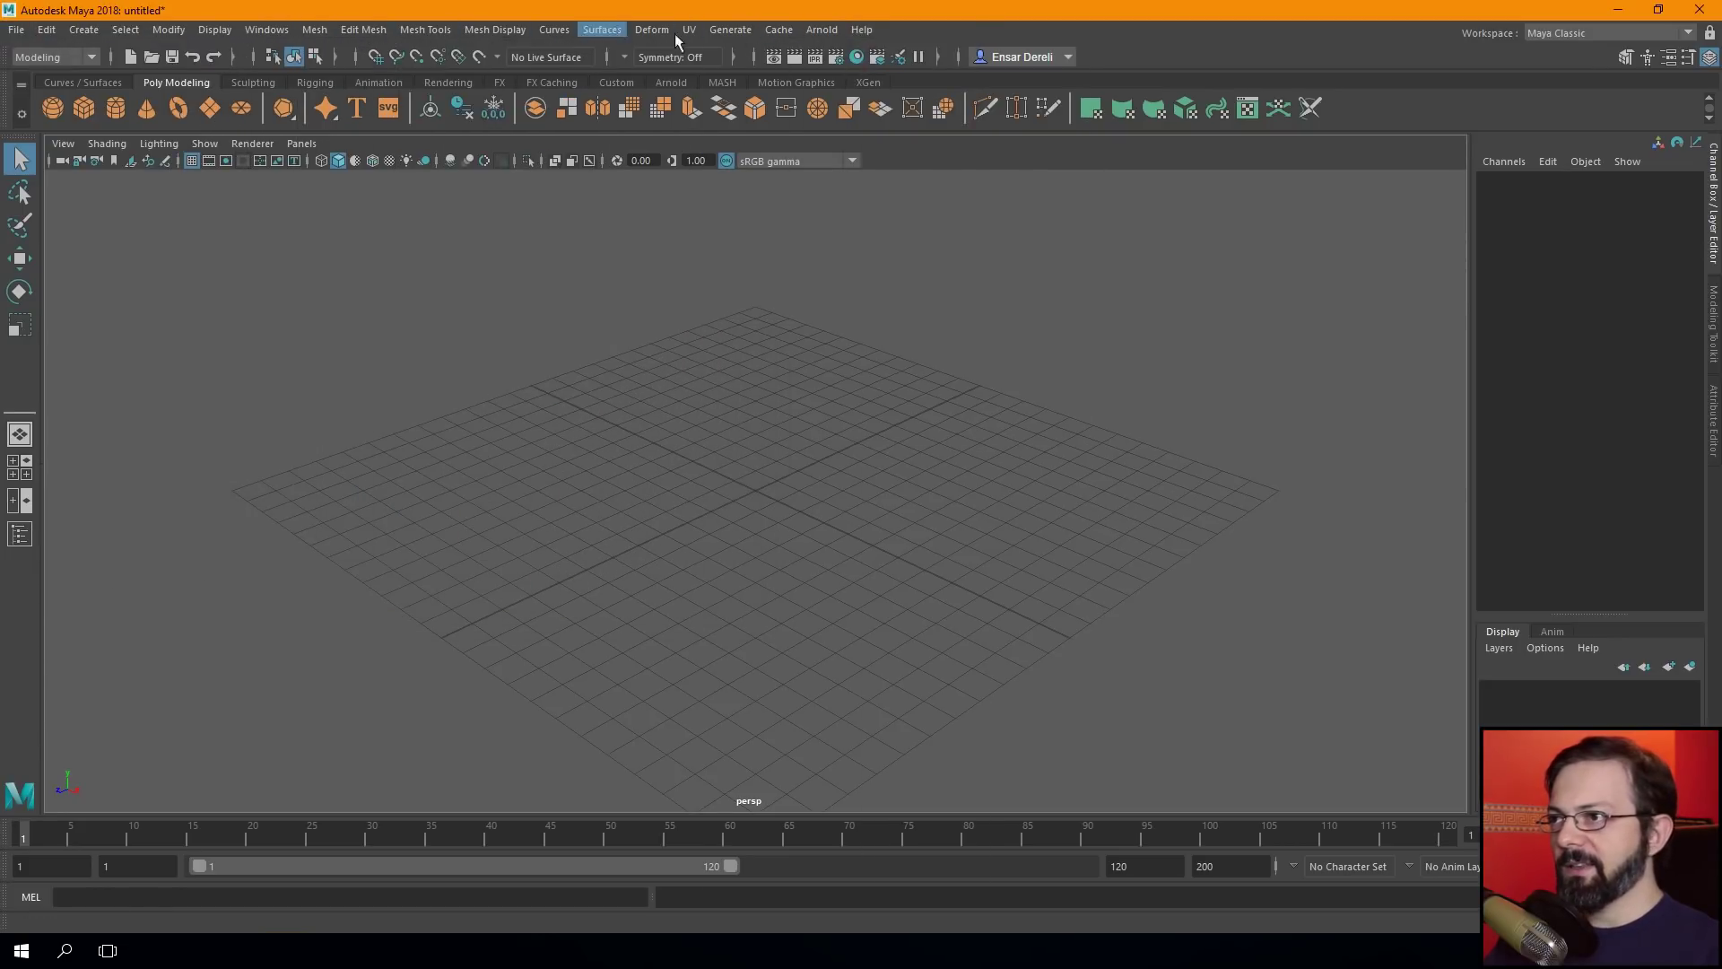
click(930, 34)
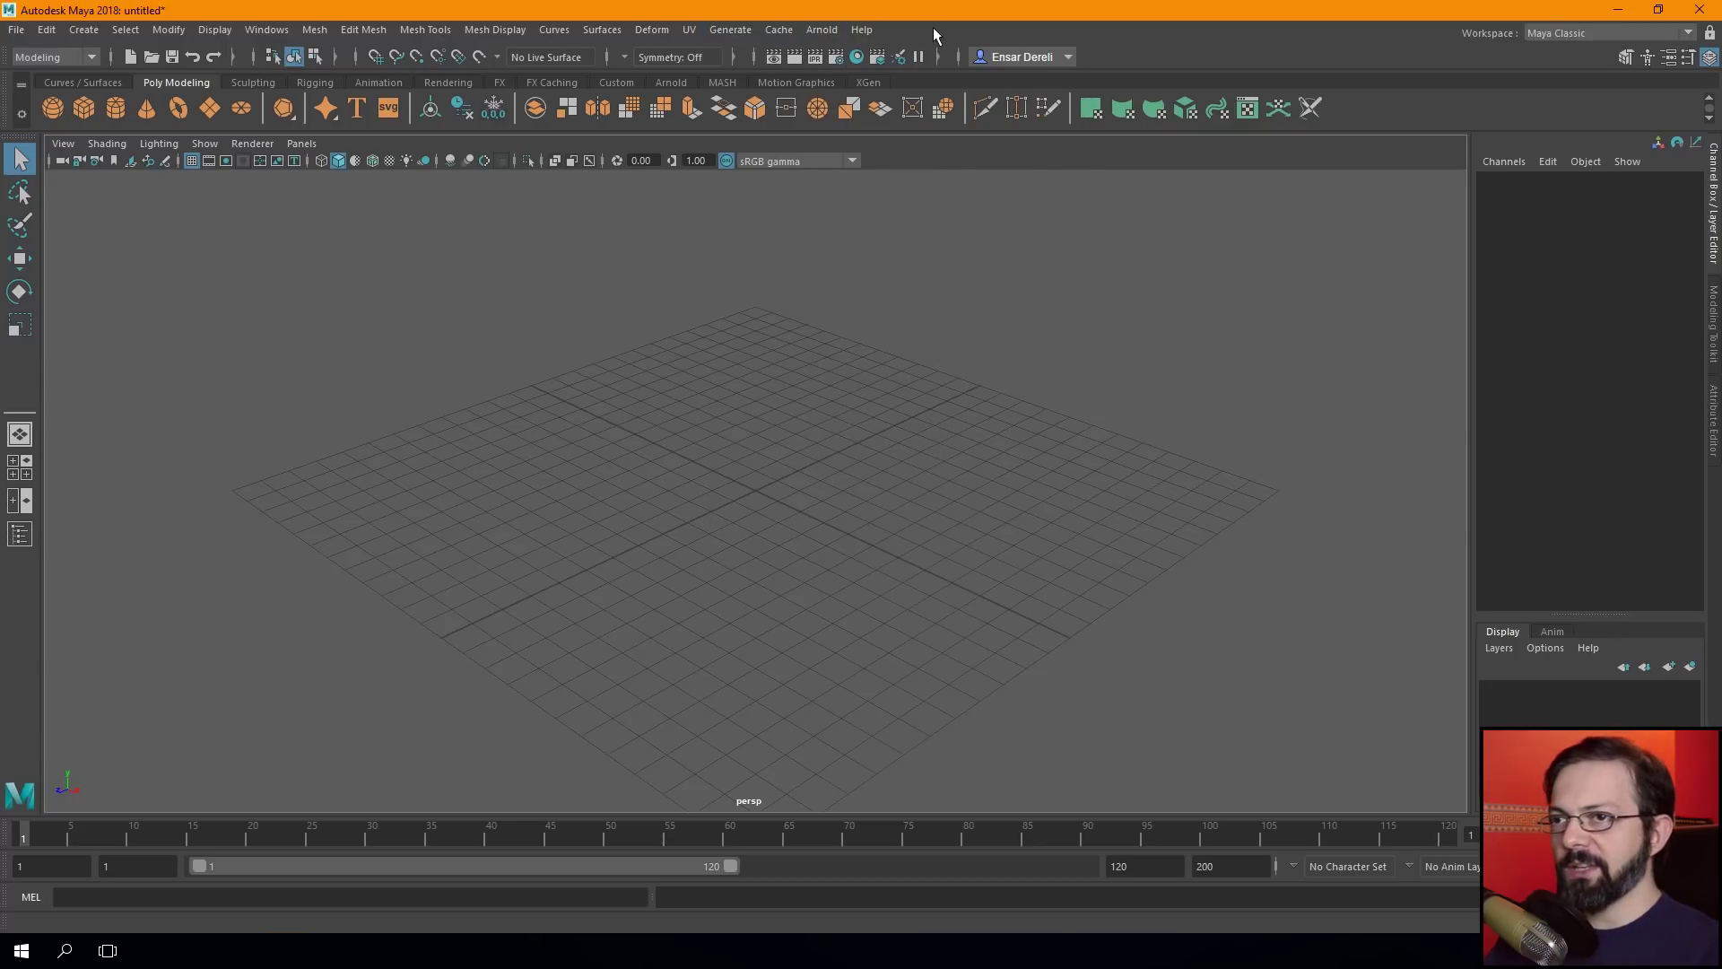